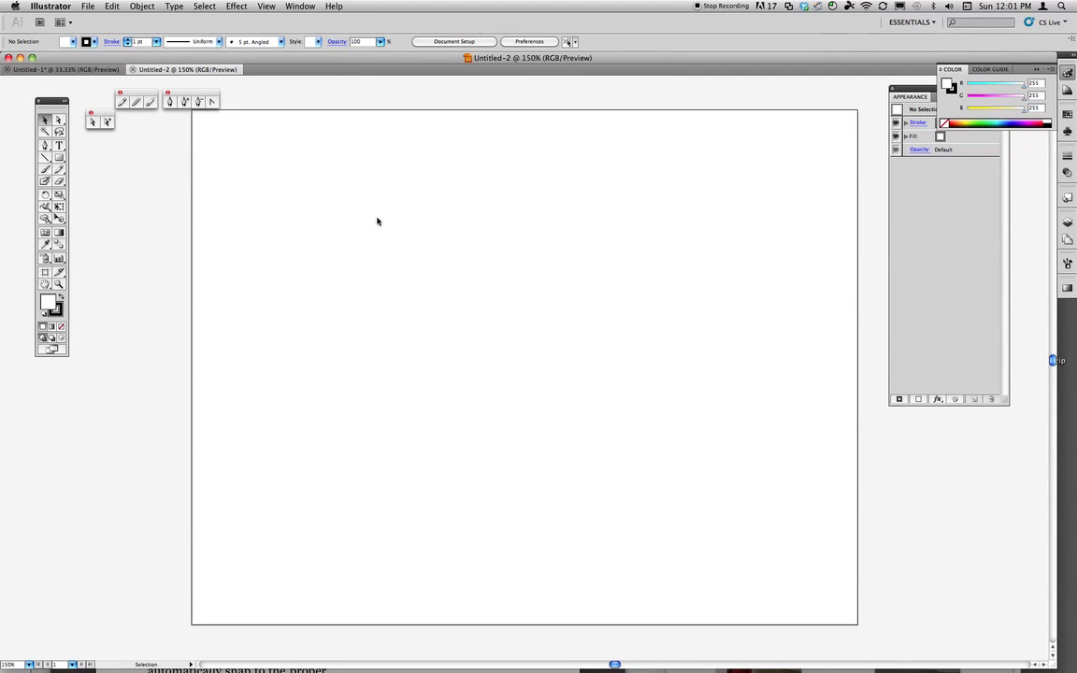
Paste the brown building facade with its grey roof strip and place it above the artboard.
key("super+minus")
key("super+minus")
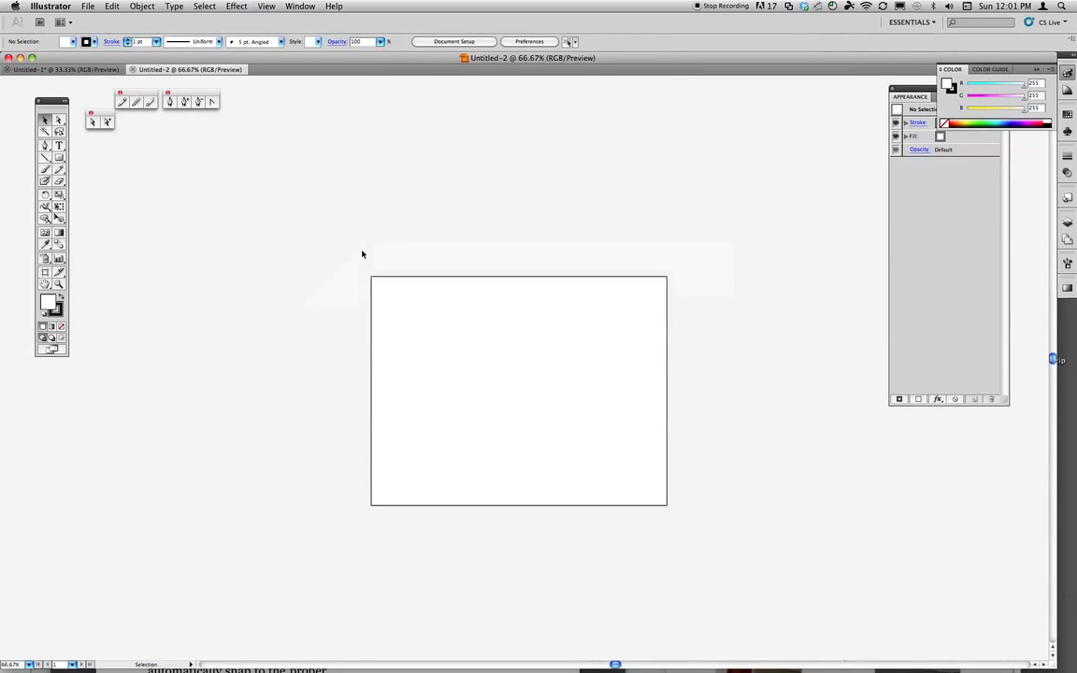
left_click_drag(404, 270, 324, 345)
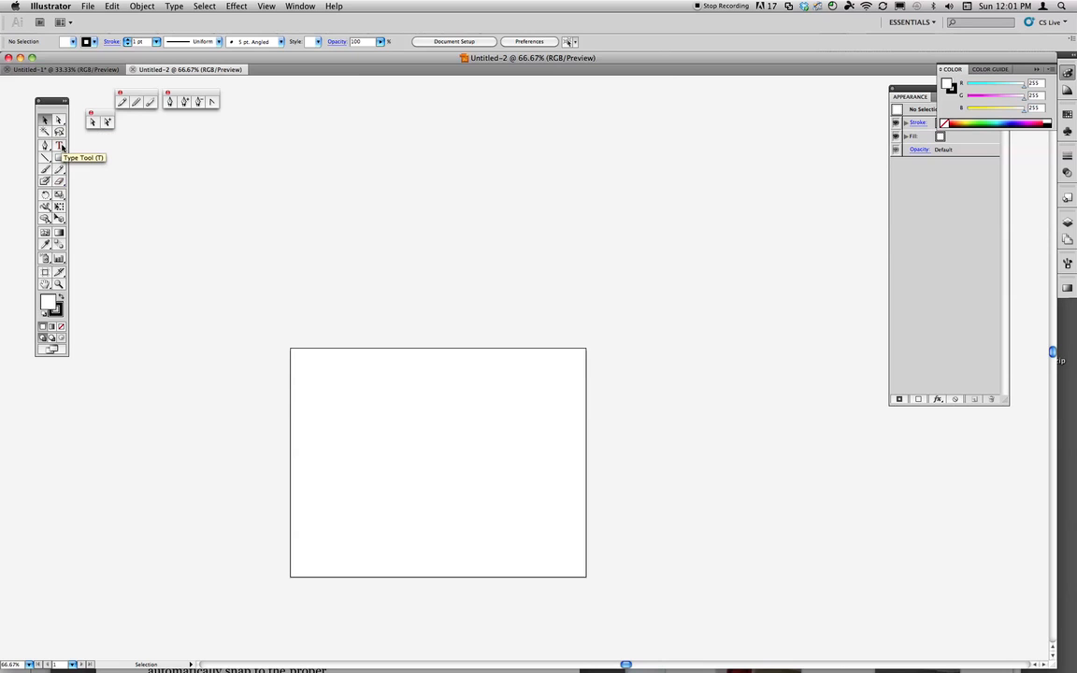
key("super+v")
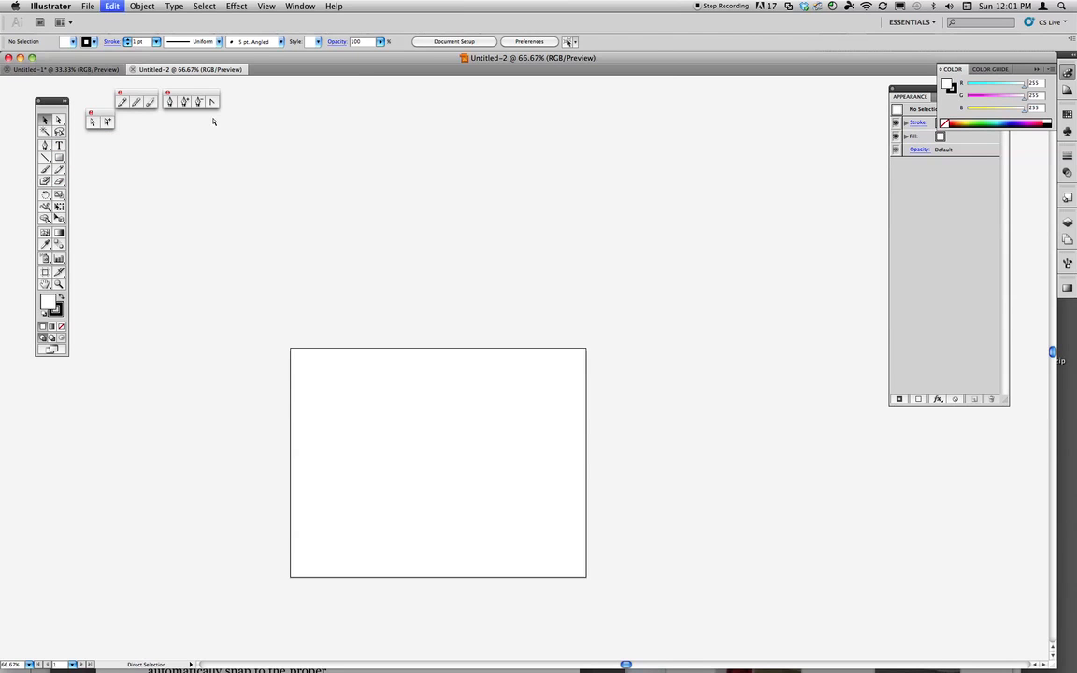
left_click_drag(564, 336, 393, 205)
left_click(533, 218)
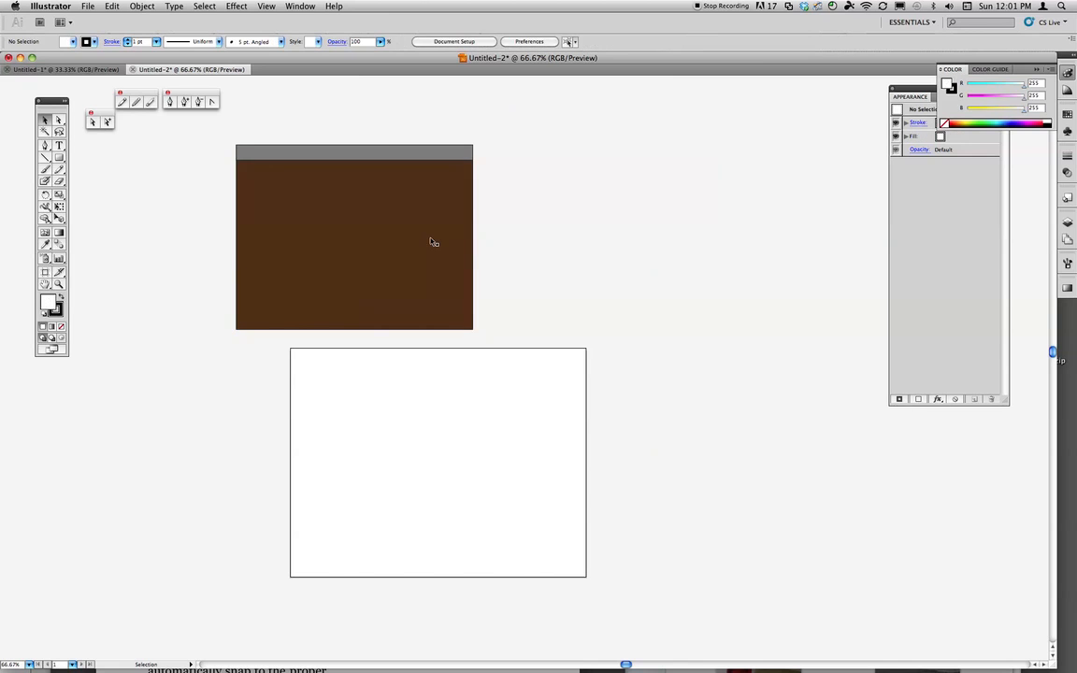
Switch the colour sliders to HSB and brighten the brown wall and grey roof strip, setting the strip's brightness to 56.86%.
left_click(432, 242)
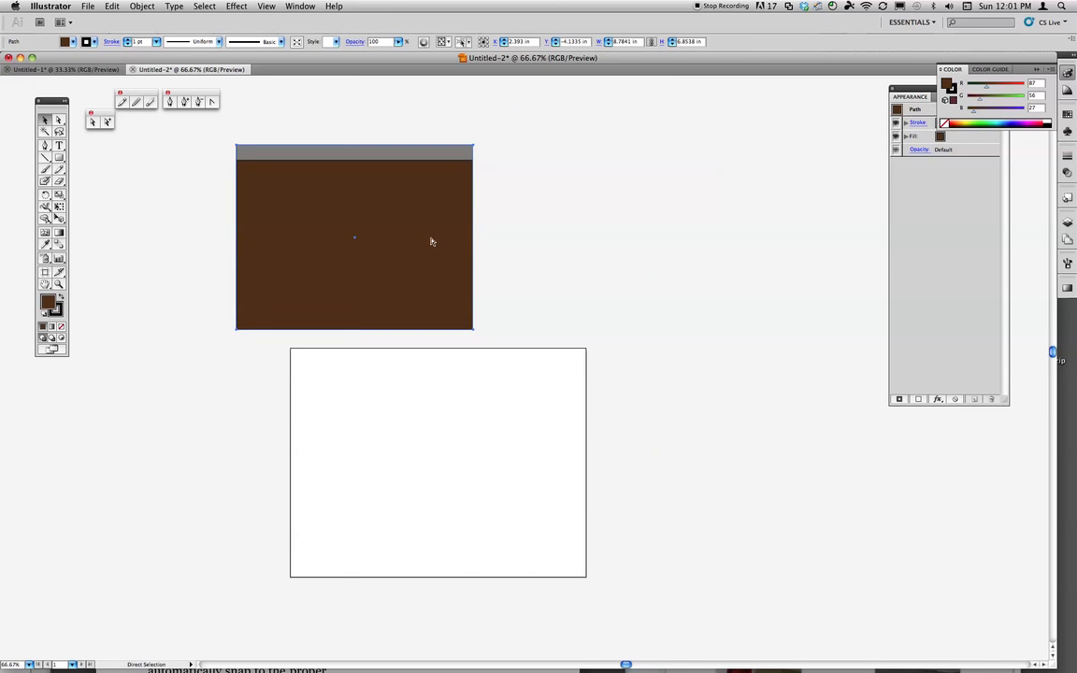
key("v")
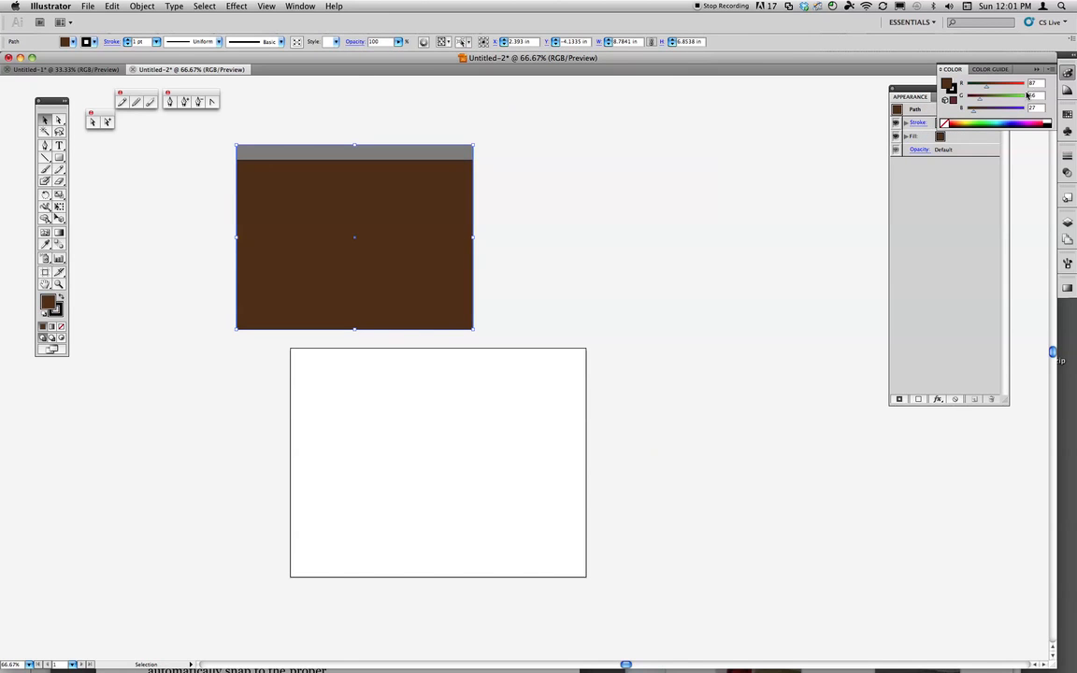
left_click(1037, 70)
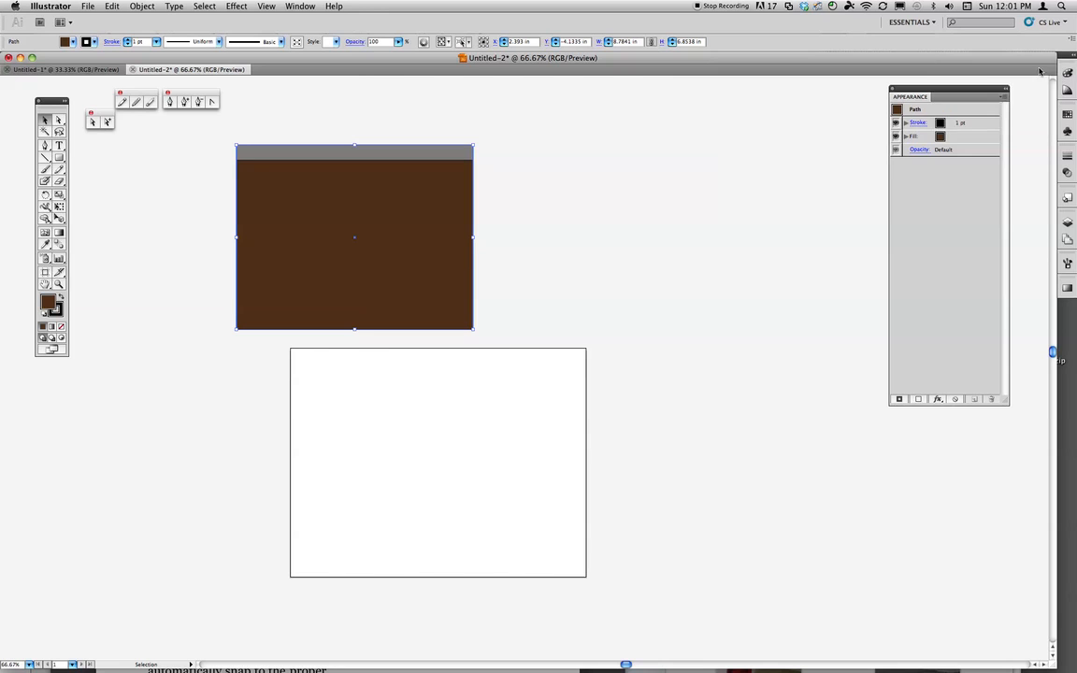
left_click(1066, 73)
left_click(1049, 70)
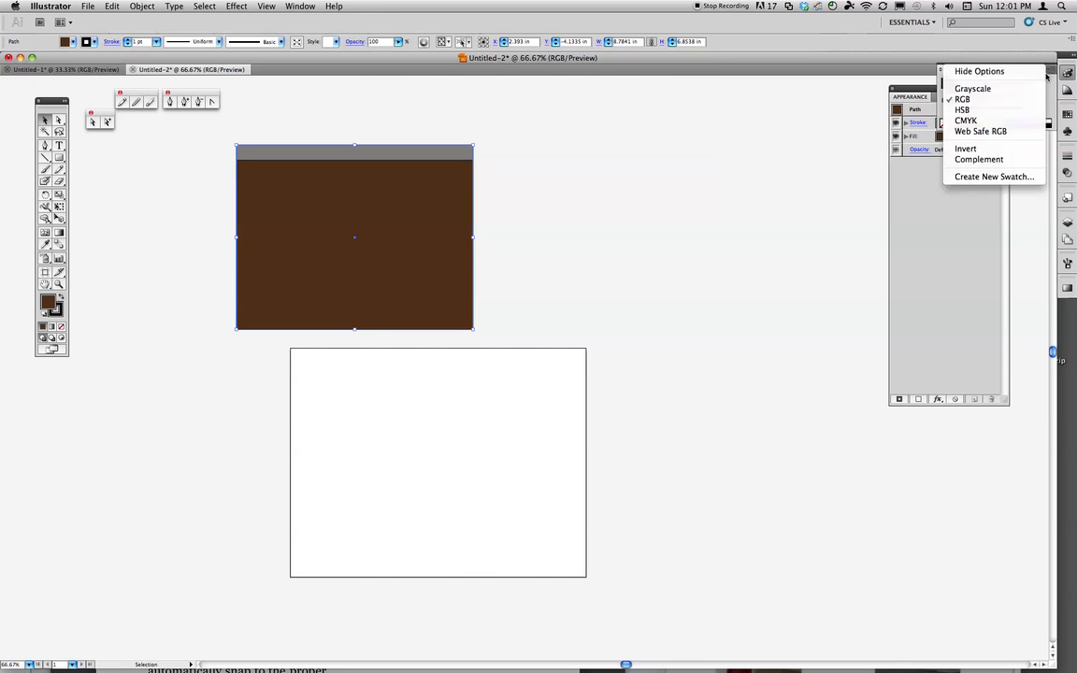
left_click(991, 109)
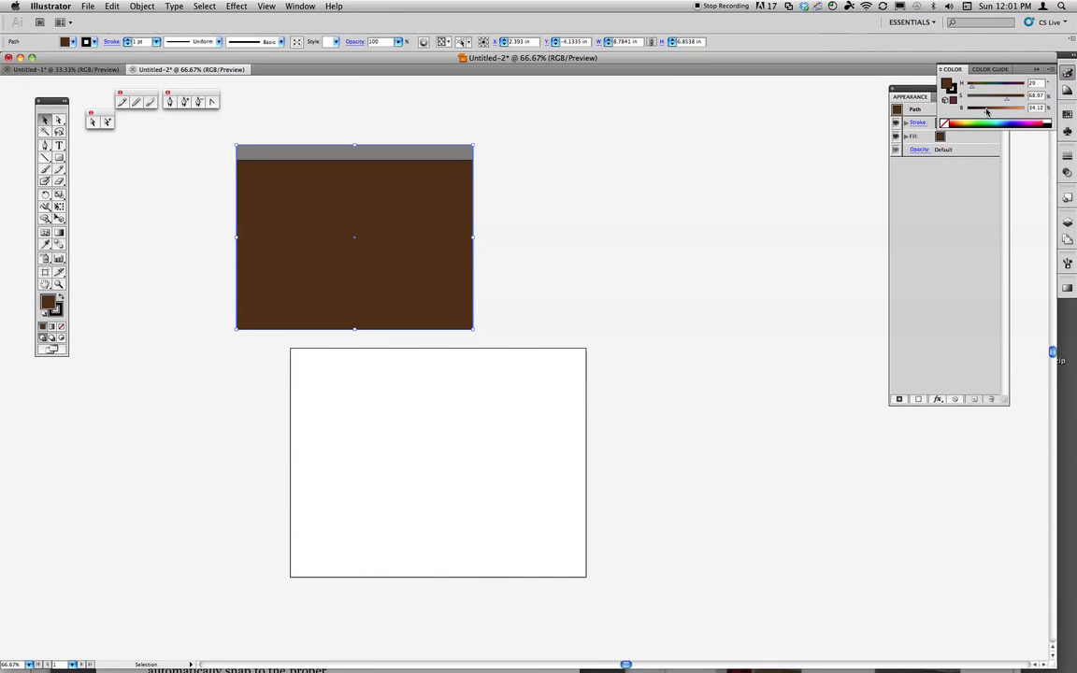
left_click_drag(986, 111, 994, 113)
left_click(729, 199)
left_click(438, 157)
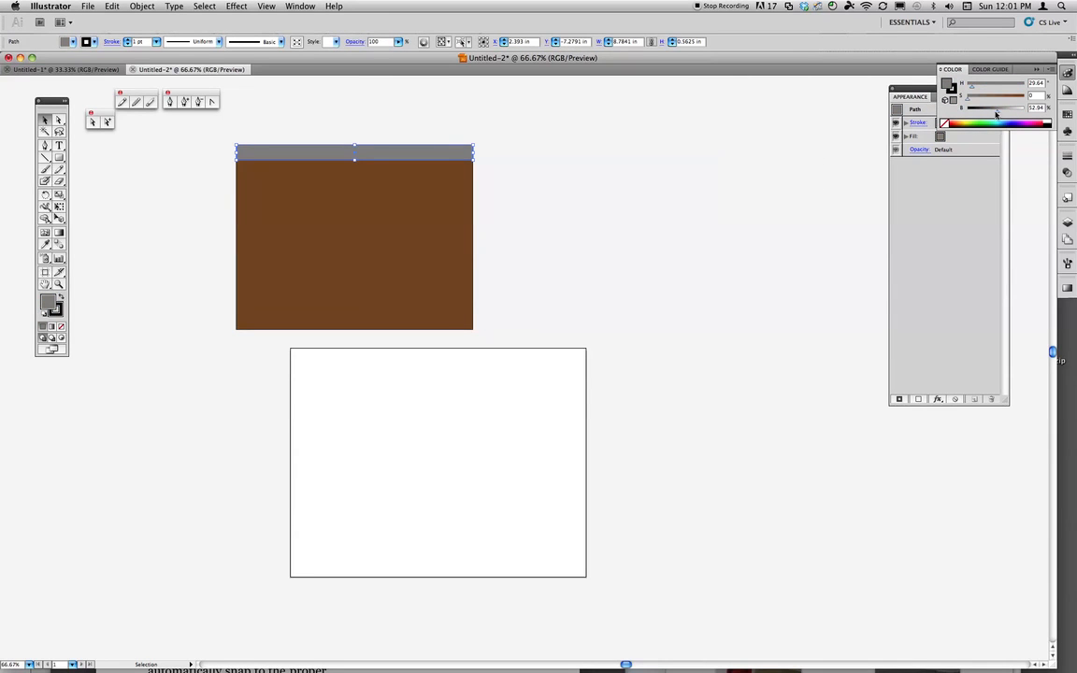
left_click(630, 231)
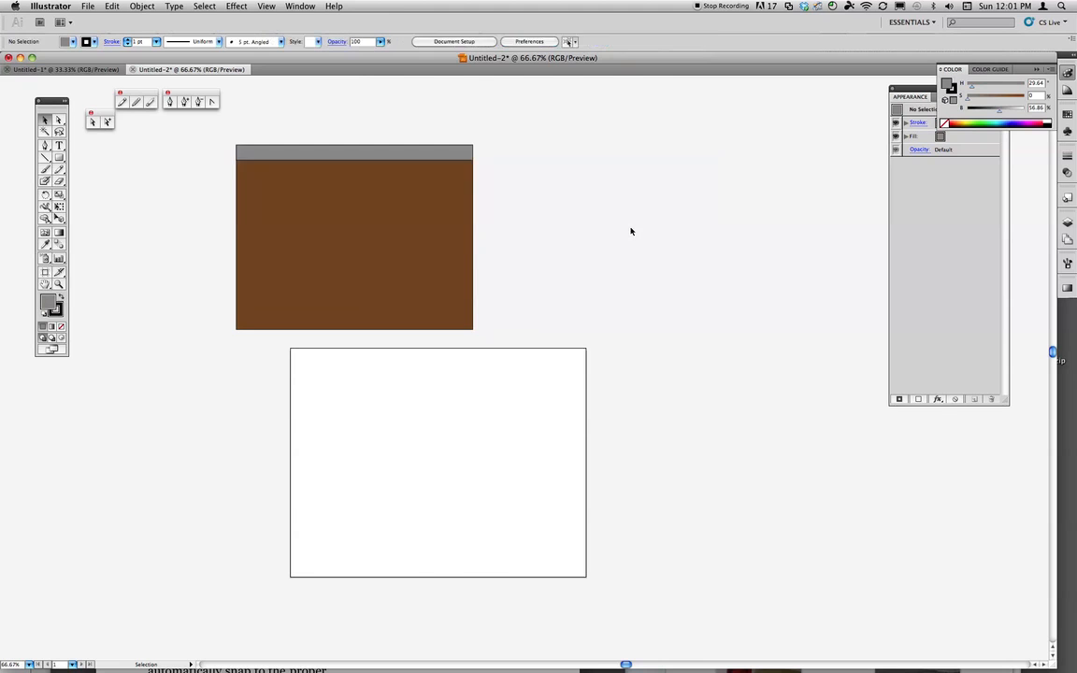
Widen the wall and roof strip together toward the right to about 13.66 in.
left_click_drag(577, 250, 604, 257)
left_click(519, 206)
key("super+shift+a")
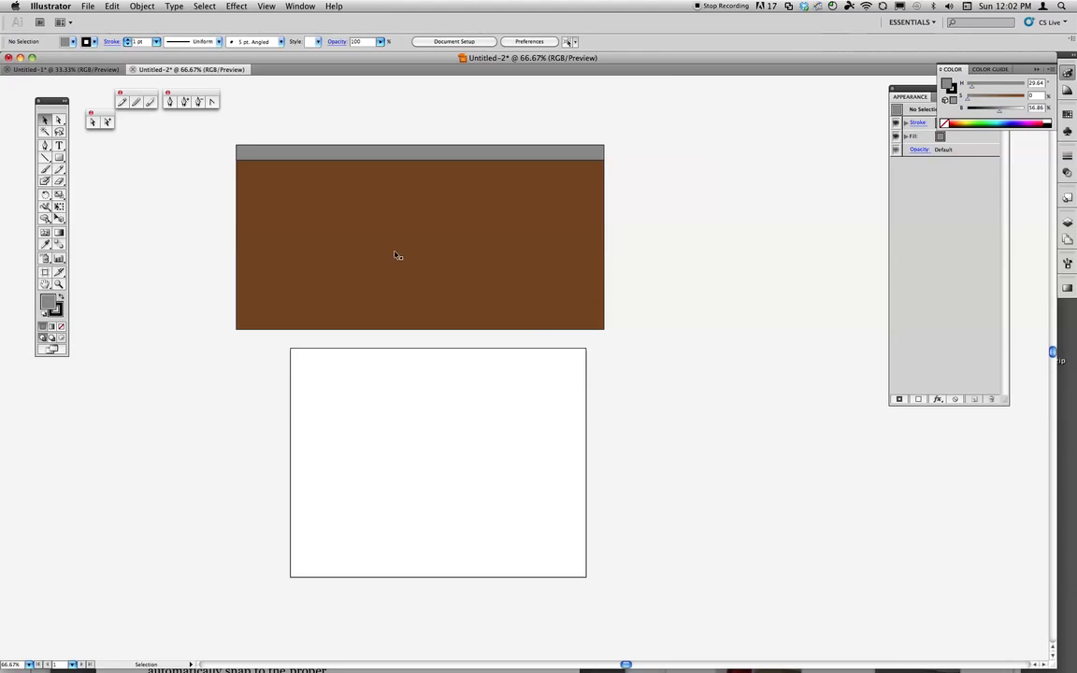
Draw a grey door about 1.5 by 2.65 in at the wall's base and shorten a copy on its left into a window about 1.29 in high.
key("m")
left_click_drag(316, 329, 292, 287)
key("v")
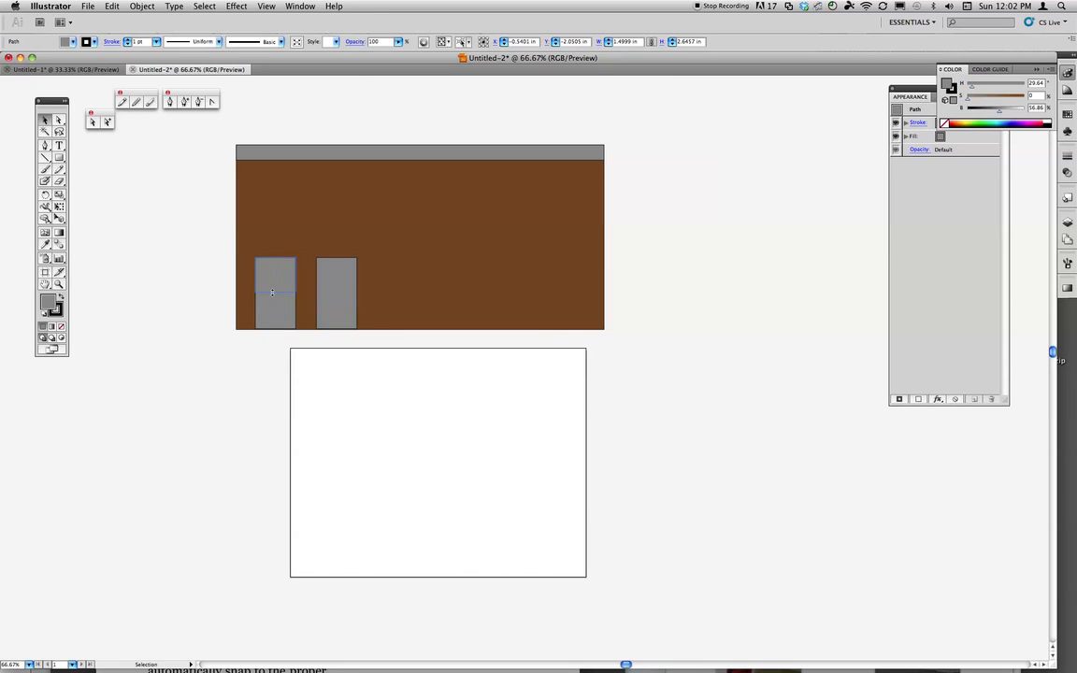
Repeat the window at even spacing along the wall right of the door, and delete the copy second from the right.
left_click_drag(272, 293, 447, 291)
key("super+d")
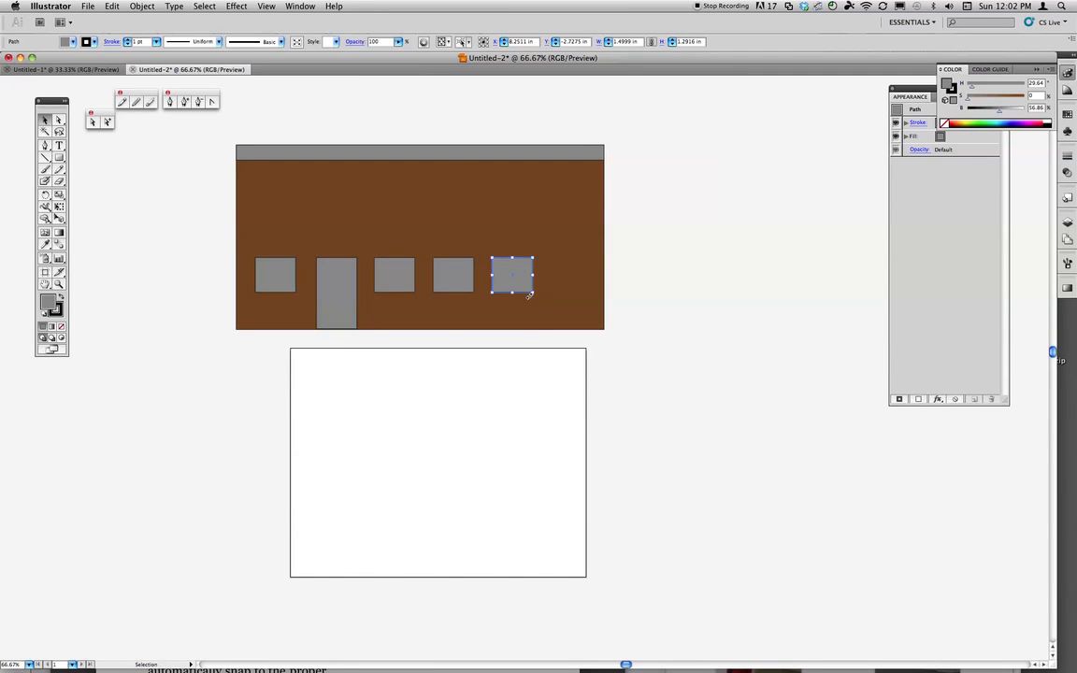
key("super+d")
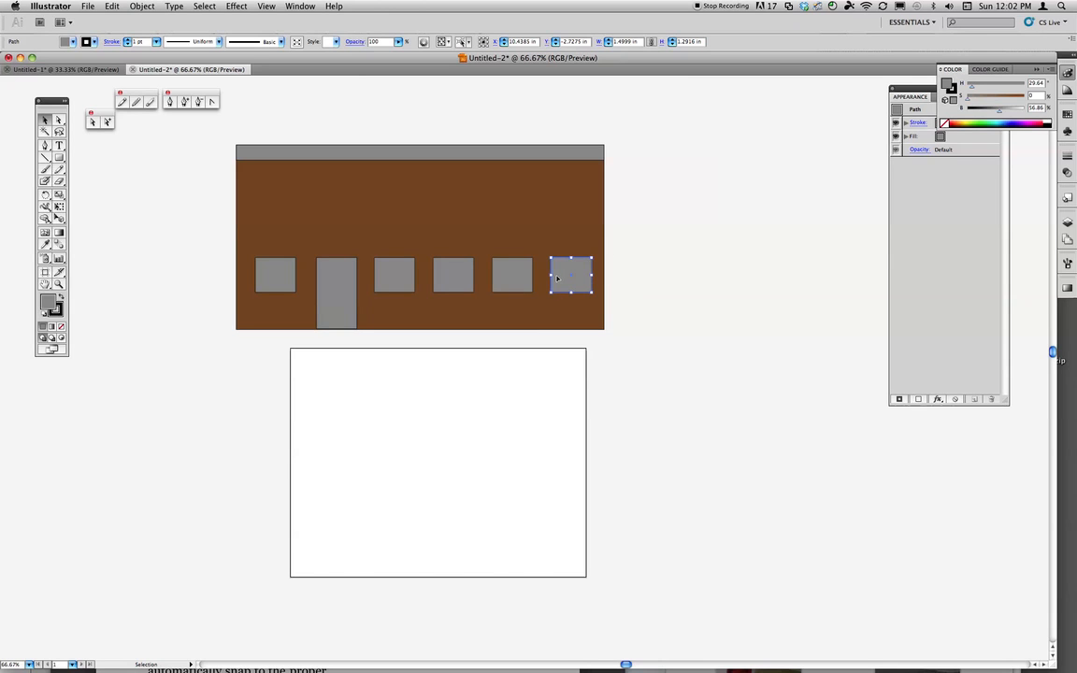
left_click(512, 275)
key("Delete")
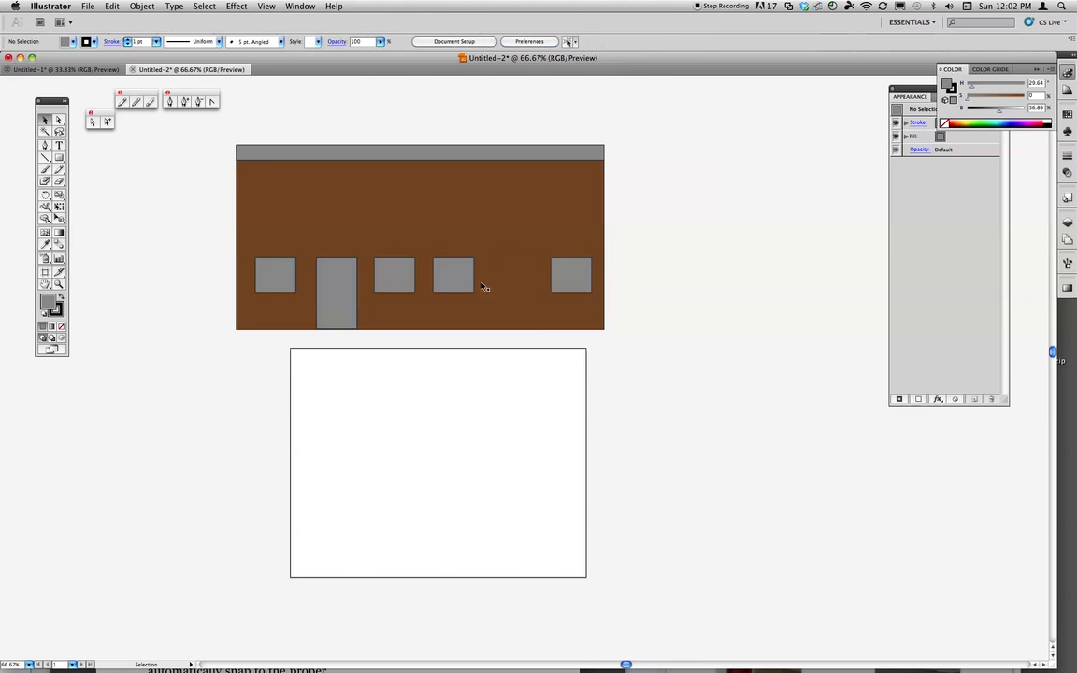
Distribute the four ground-floor windows and the door evenly across the facade.
left_click(570, 279)
left_click(453, 274, "shift")
left_click(402, 276, "shift")
left_click(285, 275, "shift")
left_click(313, 275, "shift")
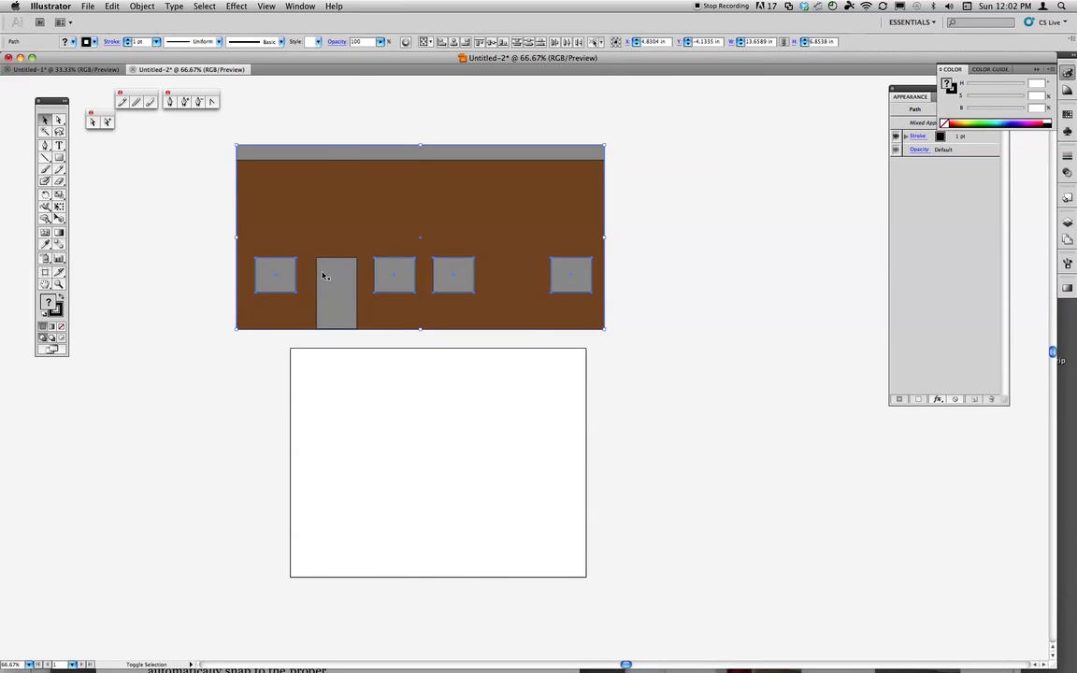
left_click(322, 274, "shift")
left_click(315, 251, "shift")
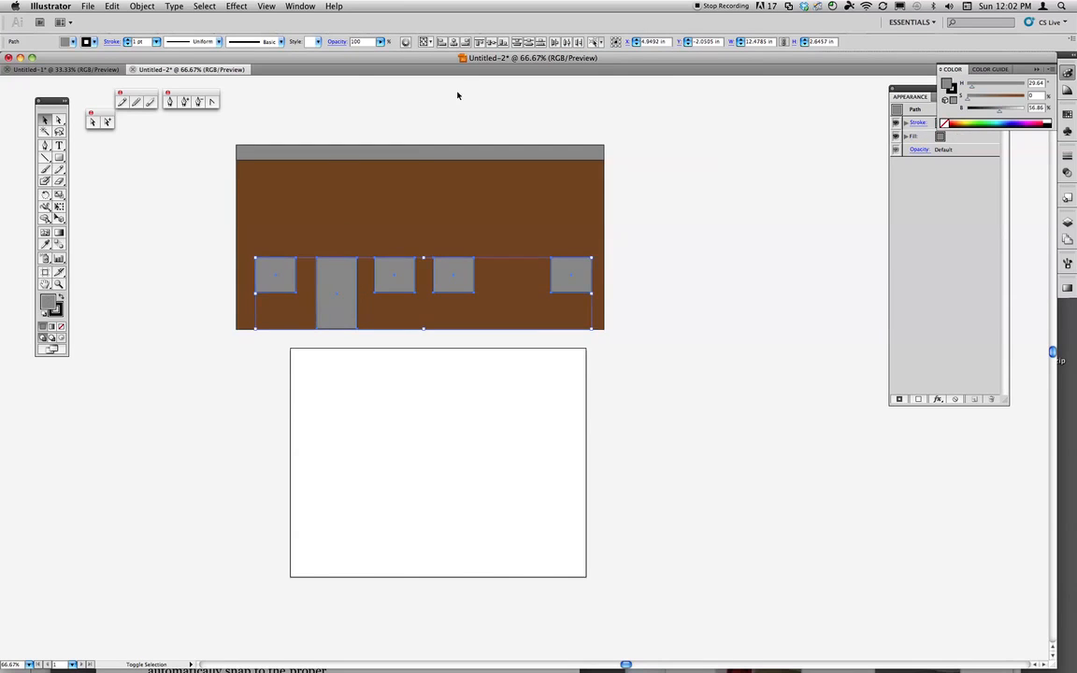
left_click(568, 42)
left_click(725, 242)
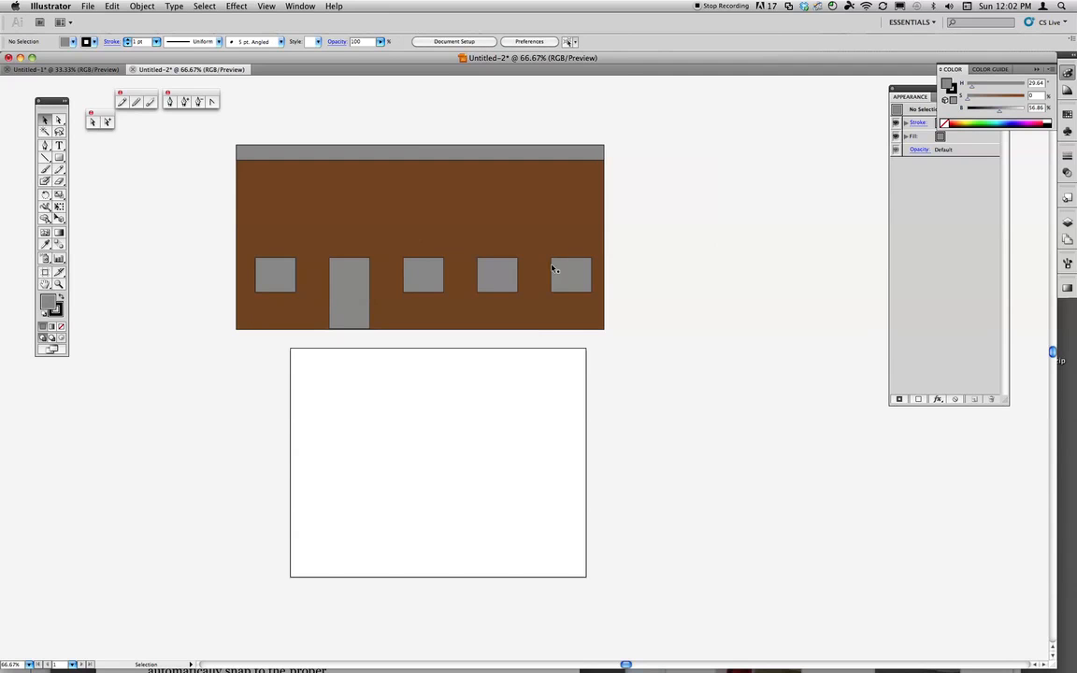
Copy the four ground-floor windows straight up to form an upper row, and copy one more window above the door.
left_click(273, 281)
left_click(420, 277, "shift")
left_click(498, 276, "shift")
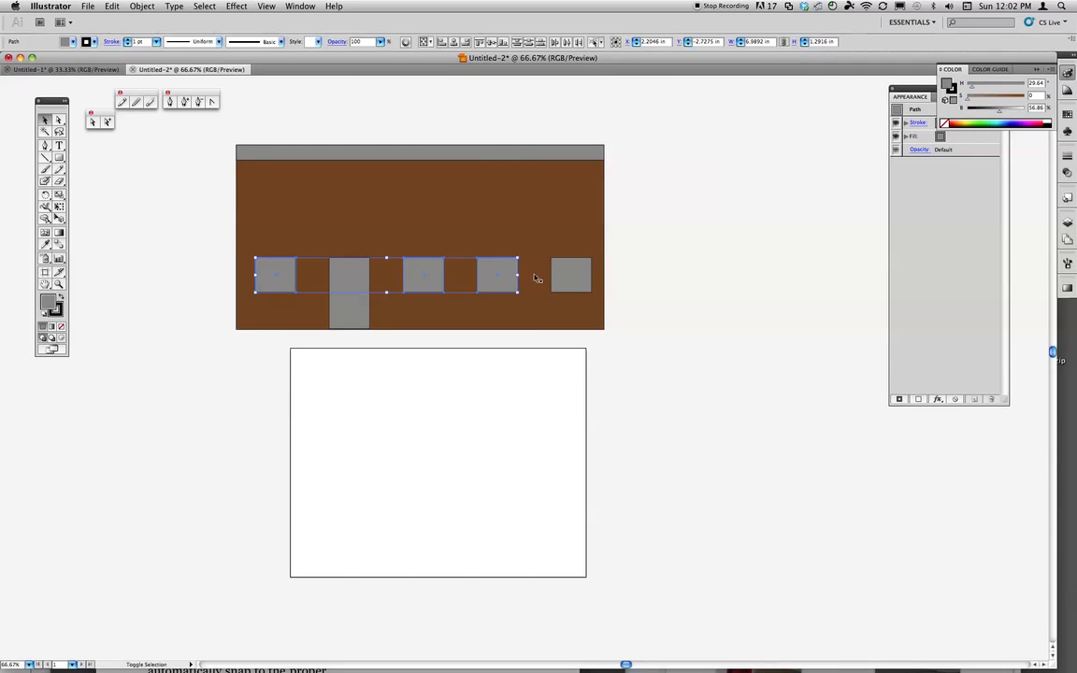
left_click(564, 279, "shift")
left_click_drag(565, 279, 571, 218)
left_click(391, 223)
left_click_drag(280, 218, 353, 222)
left_click(702, 257)
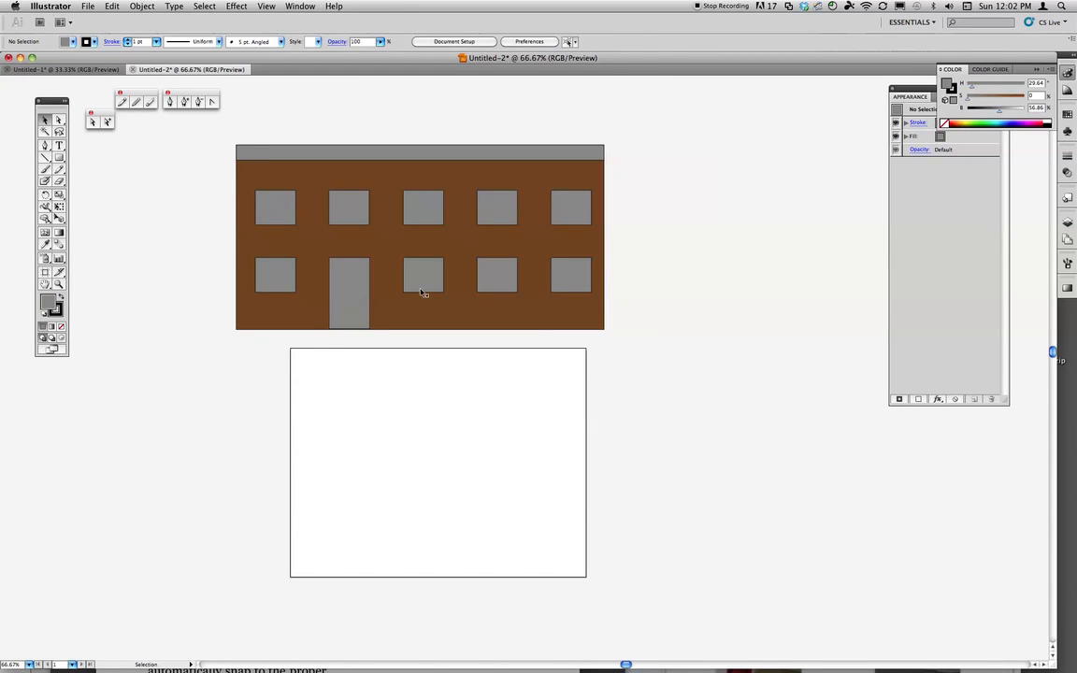
Duplicate the whole building horizontally to the right, leaving a gap between the two.
key("super+minus")
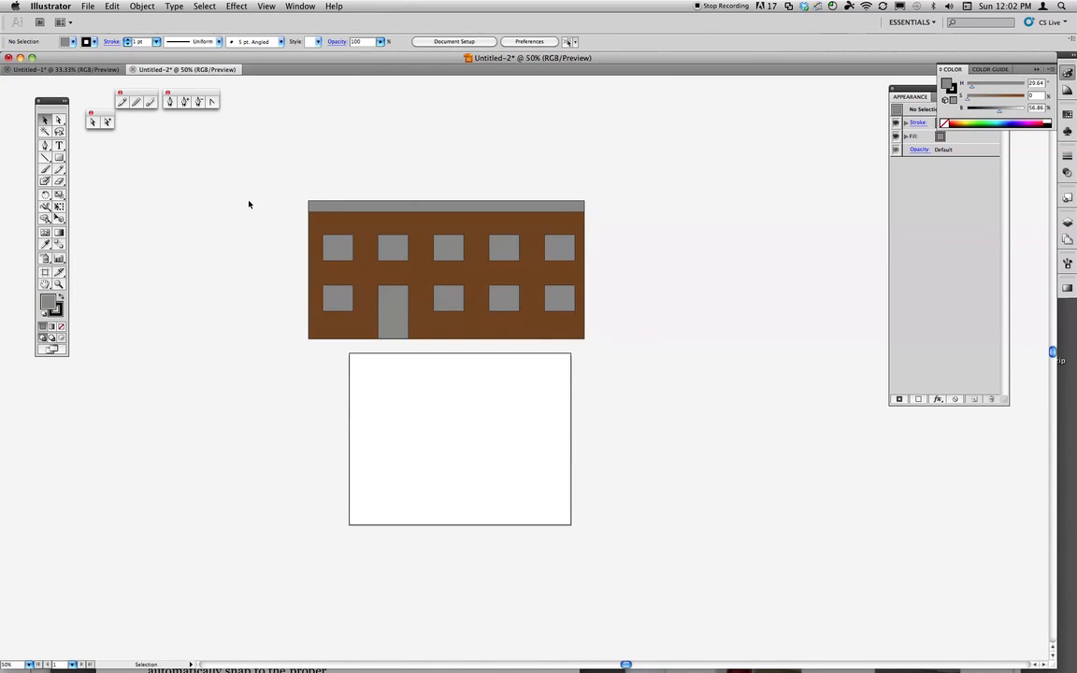
left_click_drag(249, 204, 619, 332)
key("a")
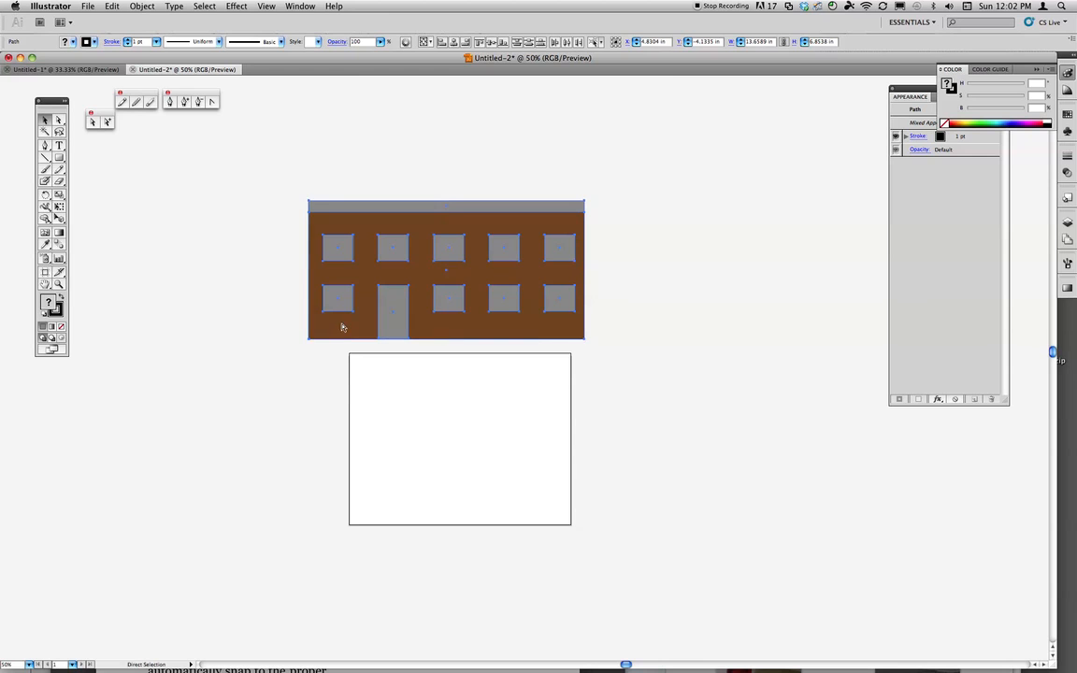
left_click_drag(339, 328, 649, 329)
scroll(567, 348, "right", 4)
key("super+minus")
key("super+minus")
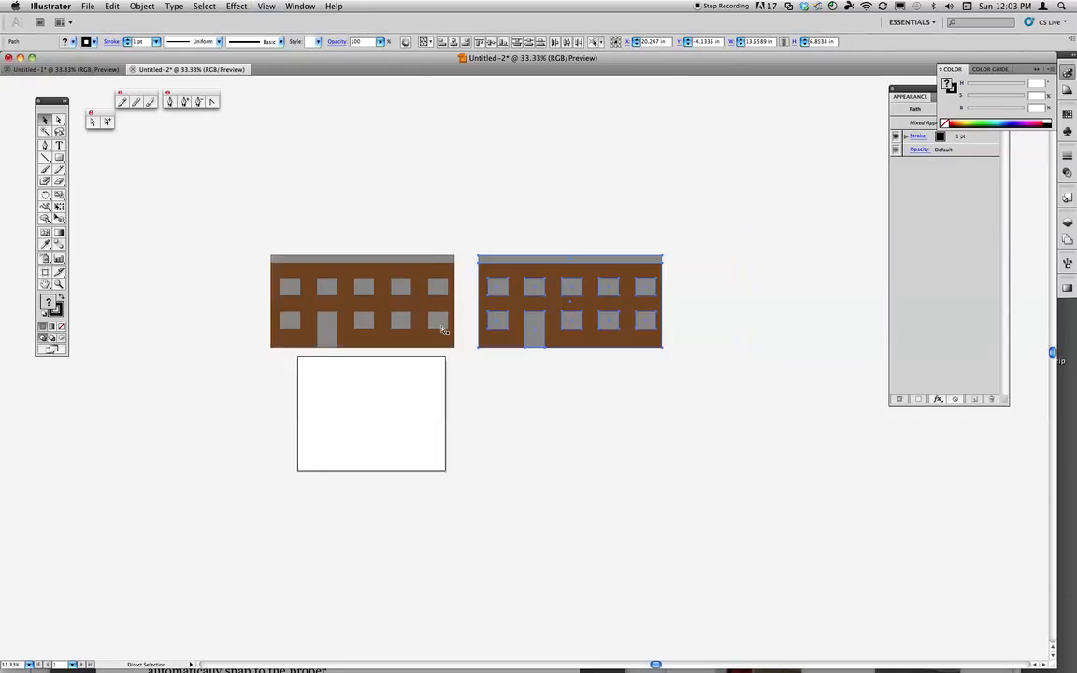
Delete the four windows in the two rightmost columns of the copied building.
left_click(501, 261)
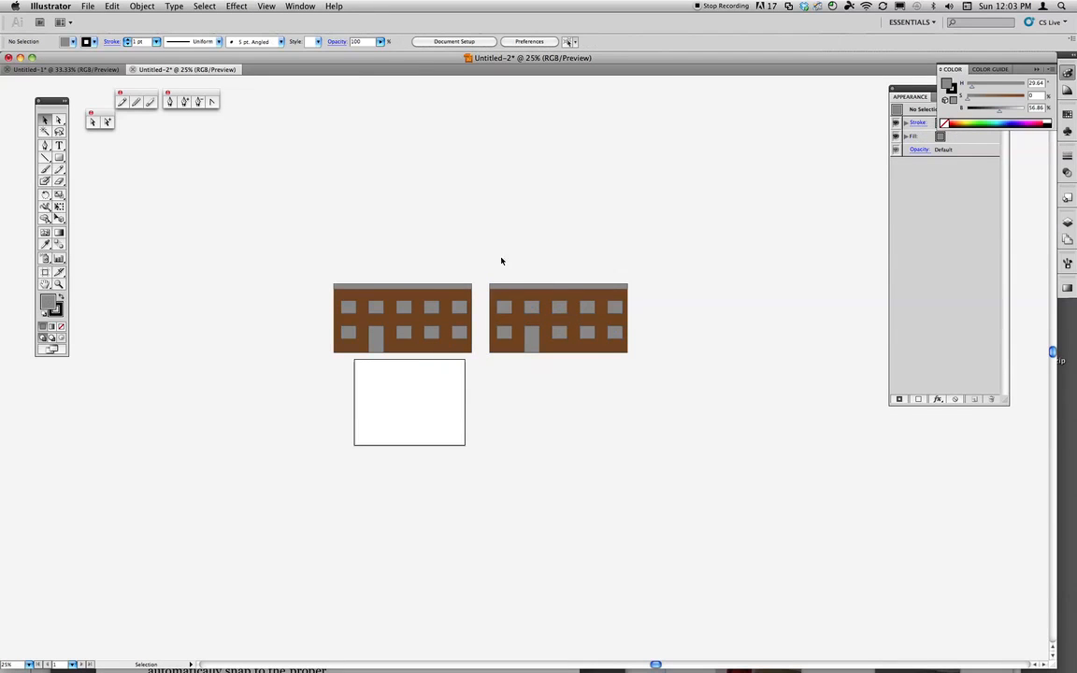
left_click_drag(510, 281, 510, 281)
left_click(609, 308)
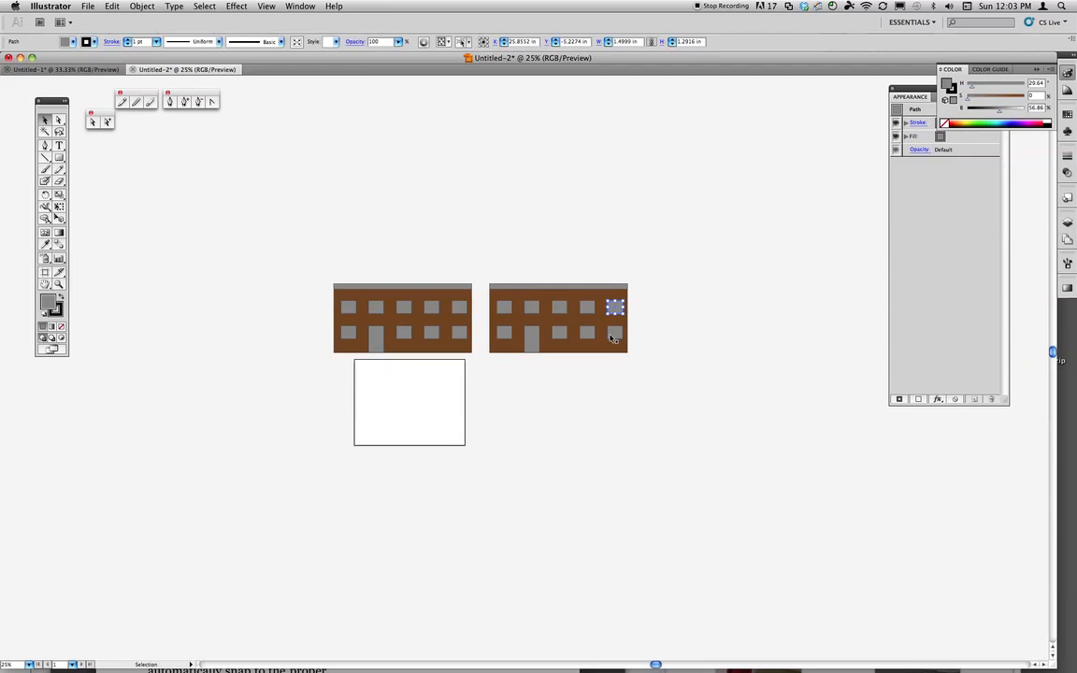
key("Delete")
left_click(615, 333)
key("Delete")
left_click(588, 311)
key("Delete")
left_click(589, 330)
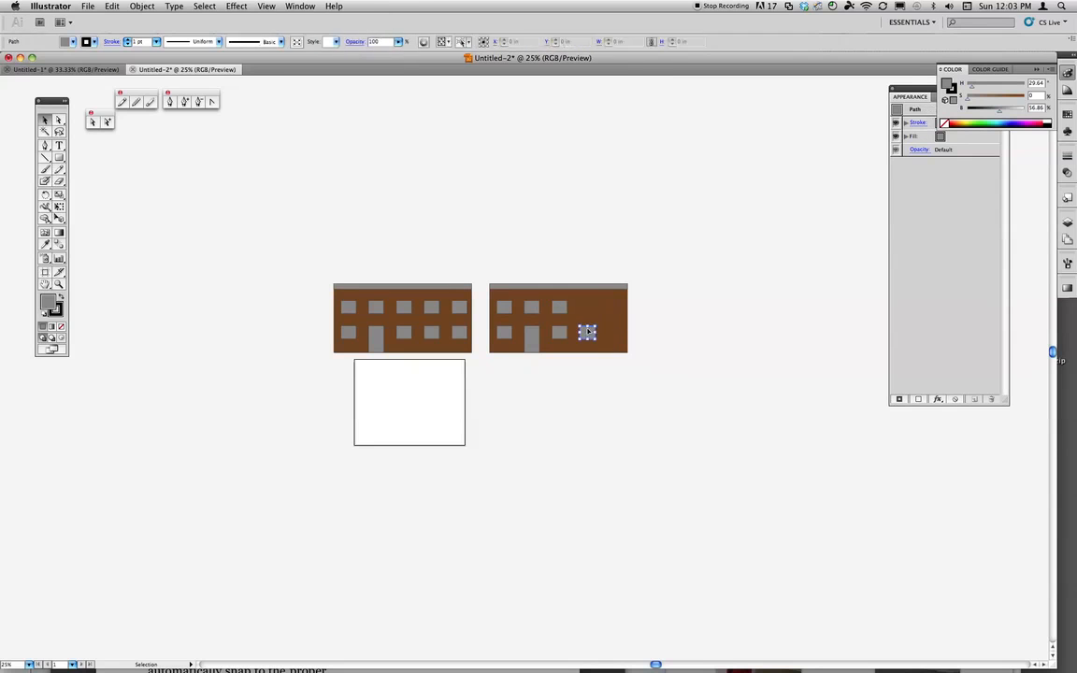
key("Delete")
Narrow the copied building to fit its three window columns, and place another copy of the wide building to its right.
left_click_drag(589, 249, 575, 321)
left_click(639, 319)
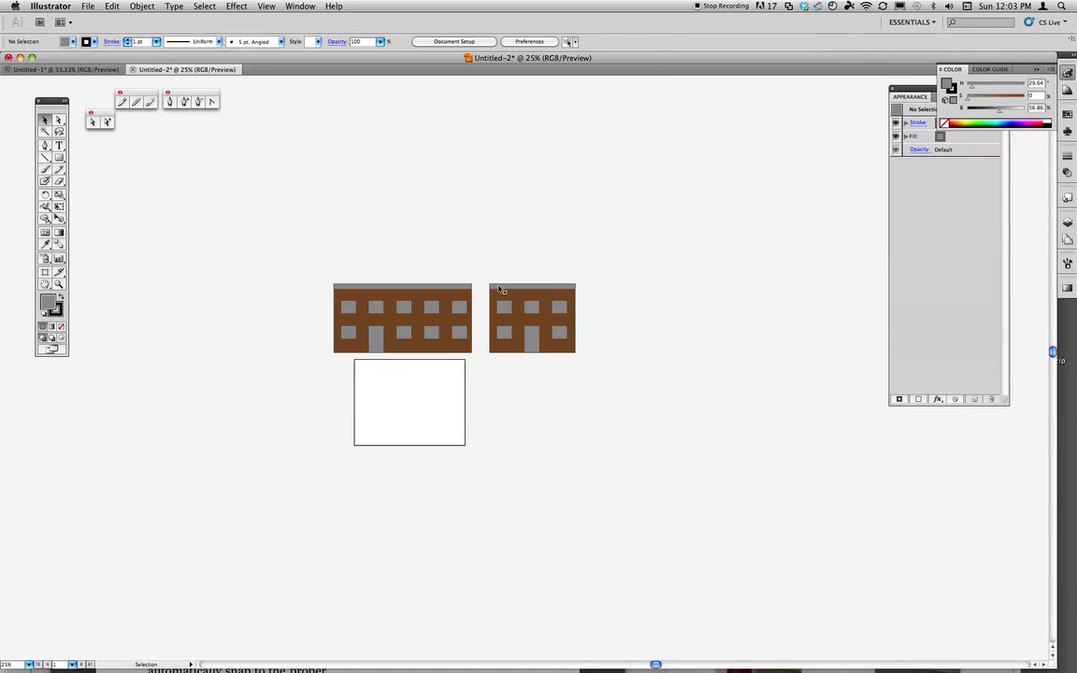
left_click_drag(305, 260, 678, 353)
left_click(512, 358)
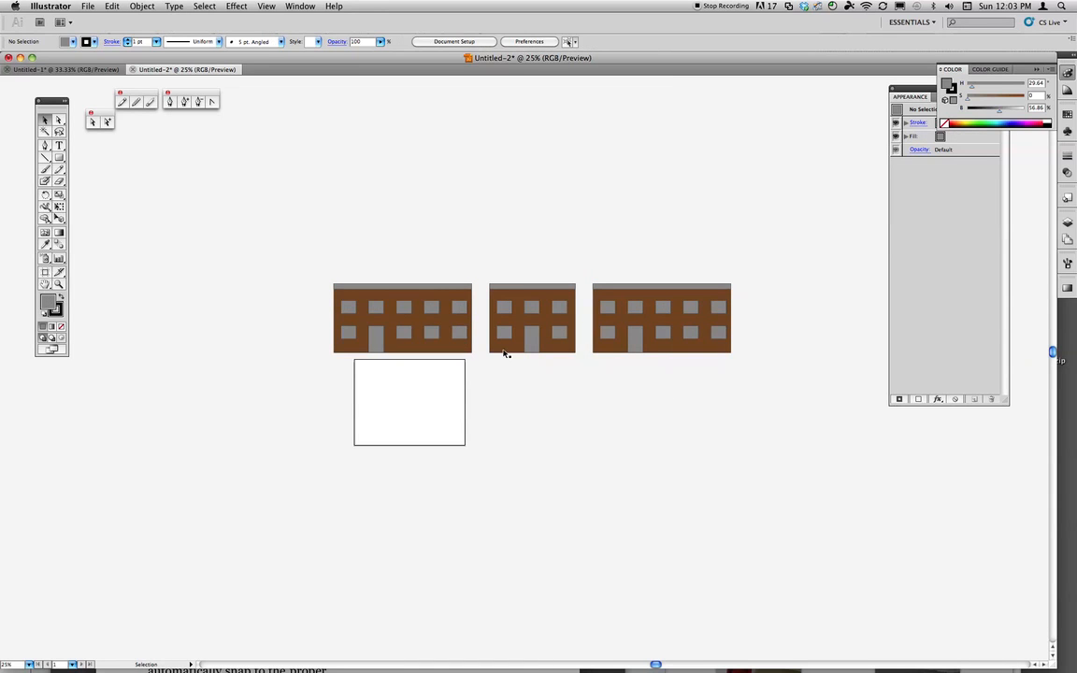
key("super+equal")
scroll(549, 378, "right", 2)
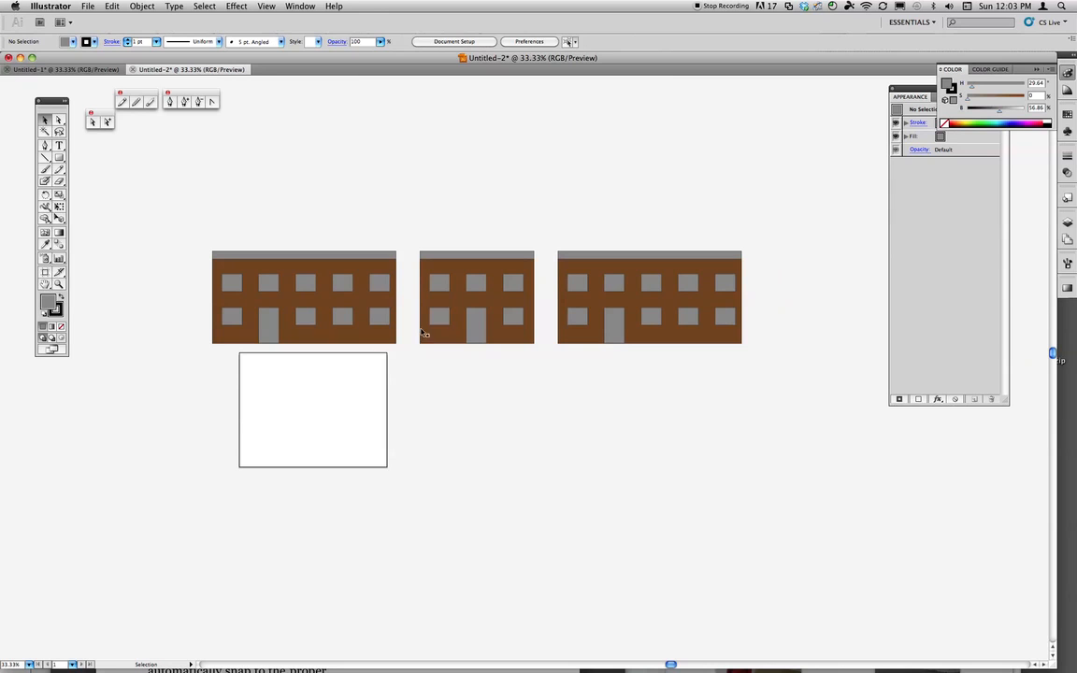
left_click(229, 284)
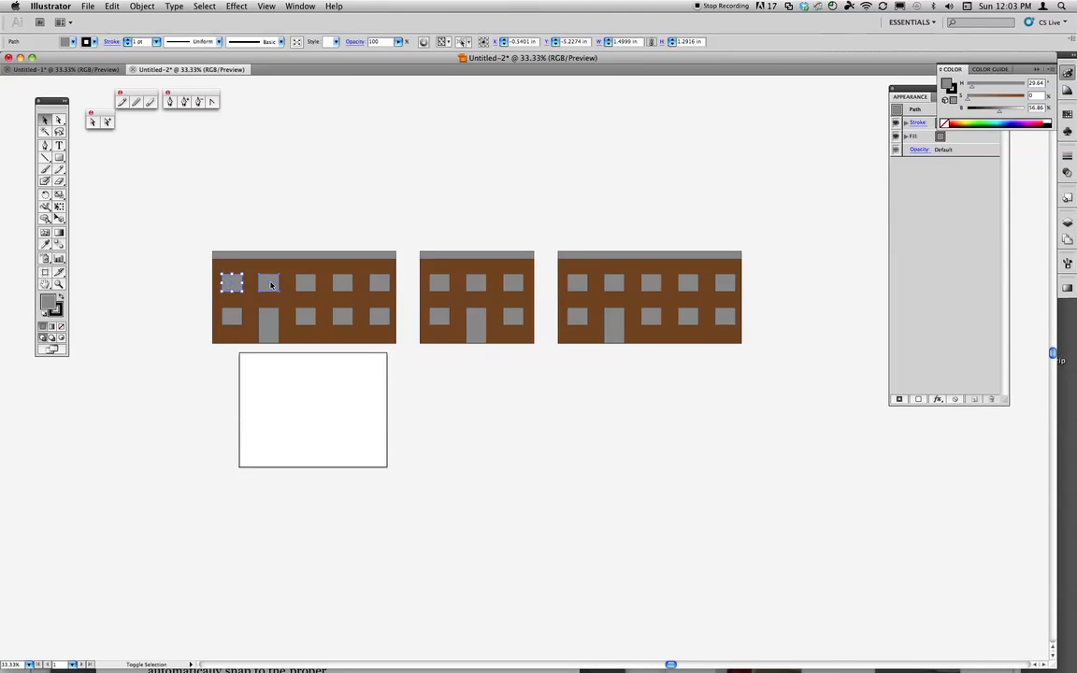
left_click(268, 283, "shift")
left_click(305, 283, "shift")
left_click(342, 283, "shift")
left_click(379, 283, "shift")
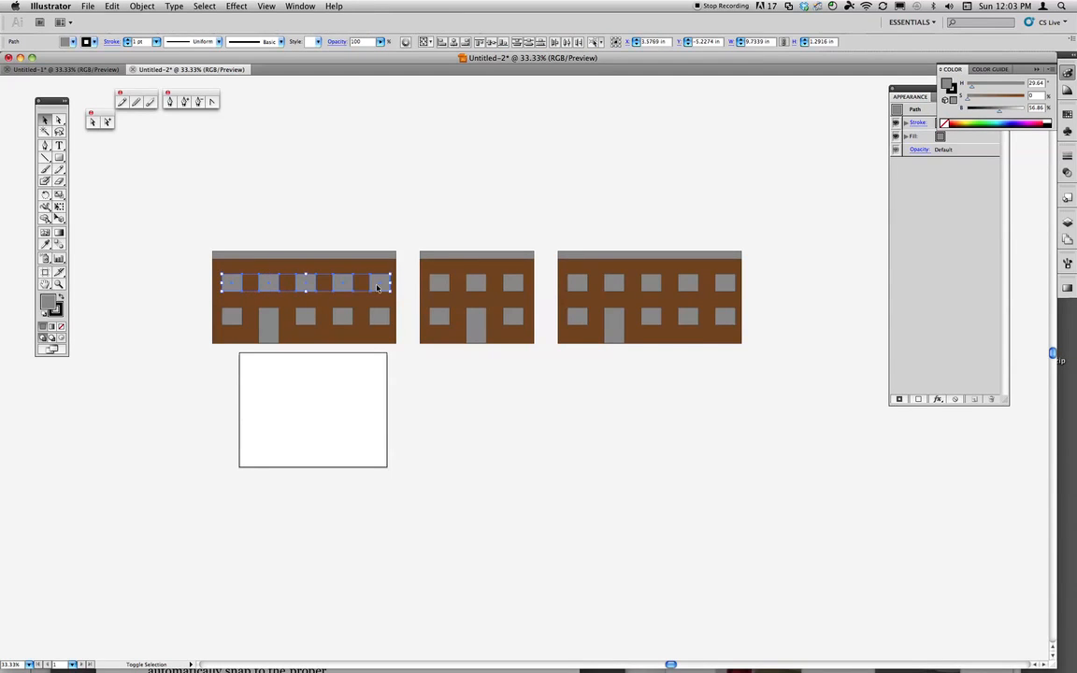
Darken the fill of all windows in the three buildings to about 36% brightness, leaving walls, roofs and doors out.
left_click_drag(191, 276, 759, 312)
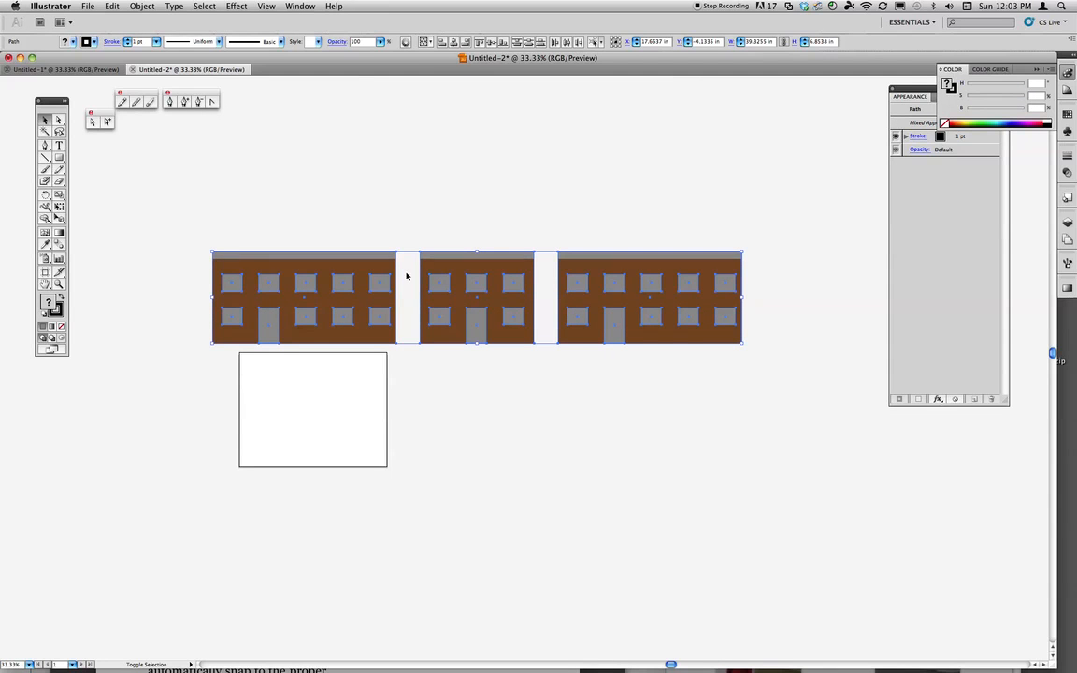
left_click(385, 336, "shift")
left_click(435, 337, "shift")
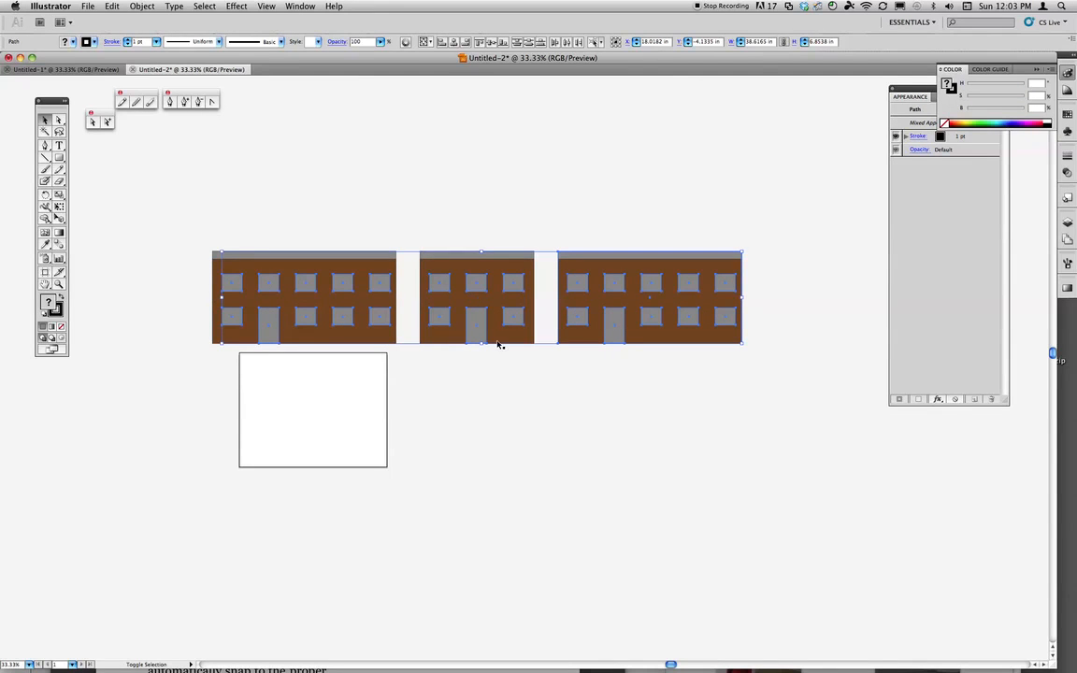
left_click(565, 339, "shift")
left_click(607, 331, "shift")
left_click(475, 327, "shift")
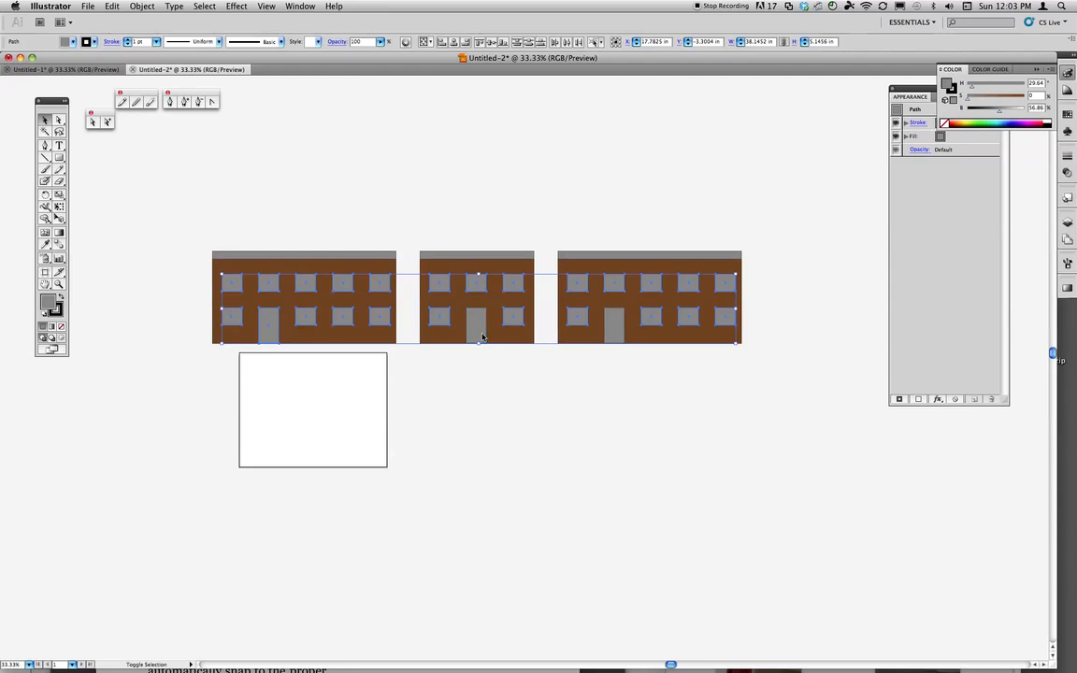
left_click(268, 327, "shift")
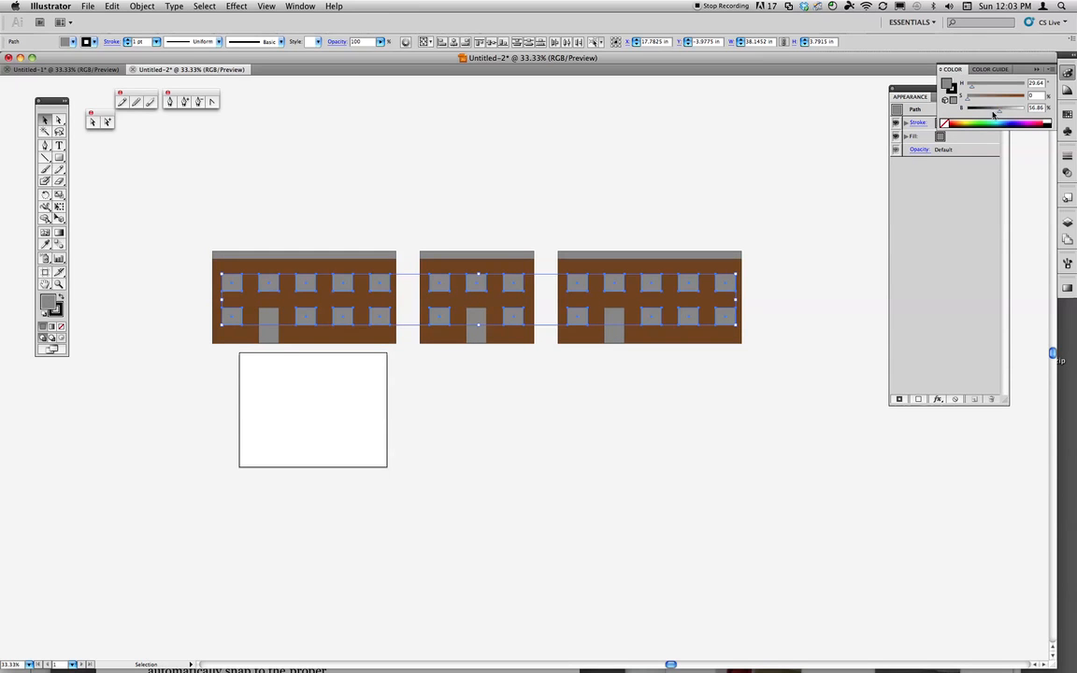
left_click_drag(999, 114, 991, 114)
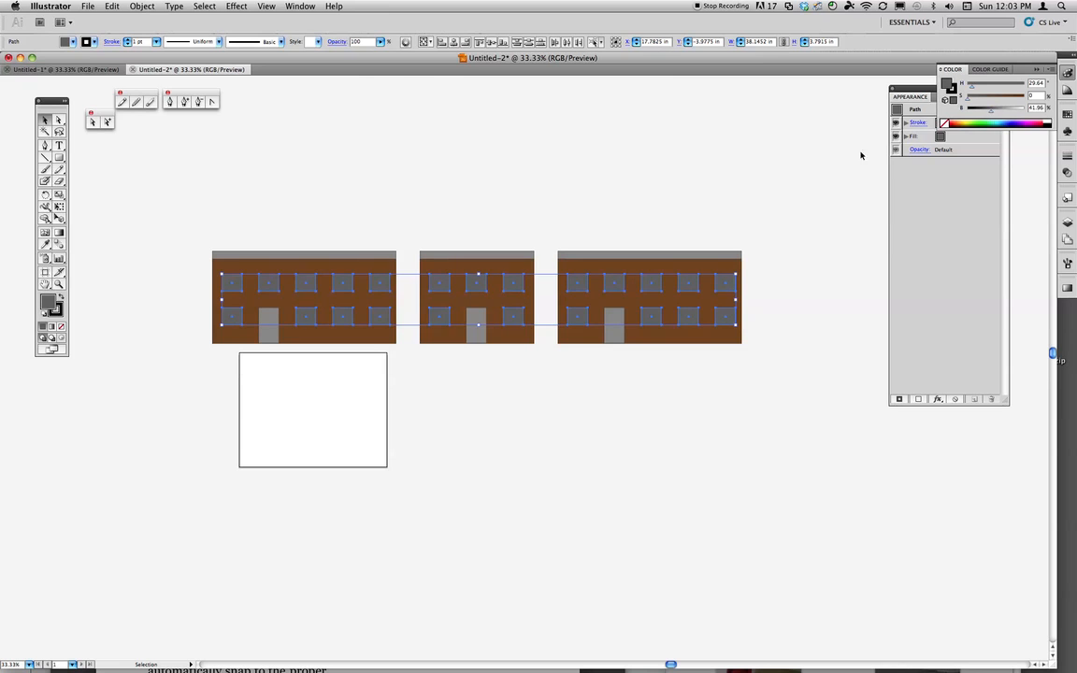
left_click_drag(990, 114, 986, 114)
left_click(792, 154)
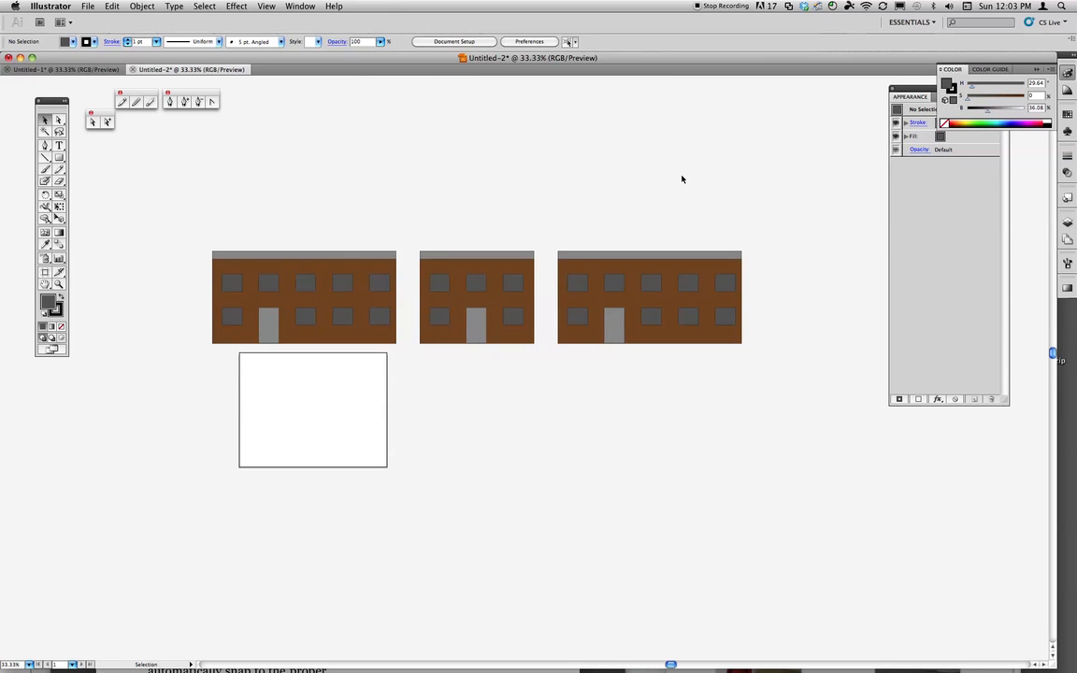
Recolour the middle building's wall muted blue-grey and the right building's wall muted green with a hue of about 117° and 15% saturation.
left_click(446, 267)
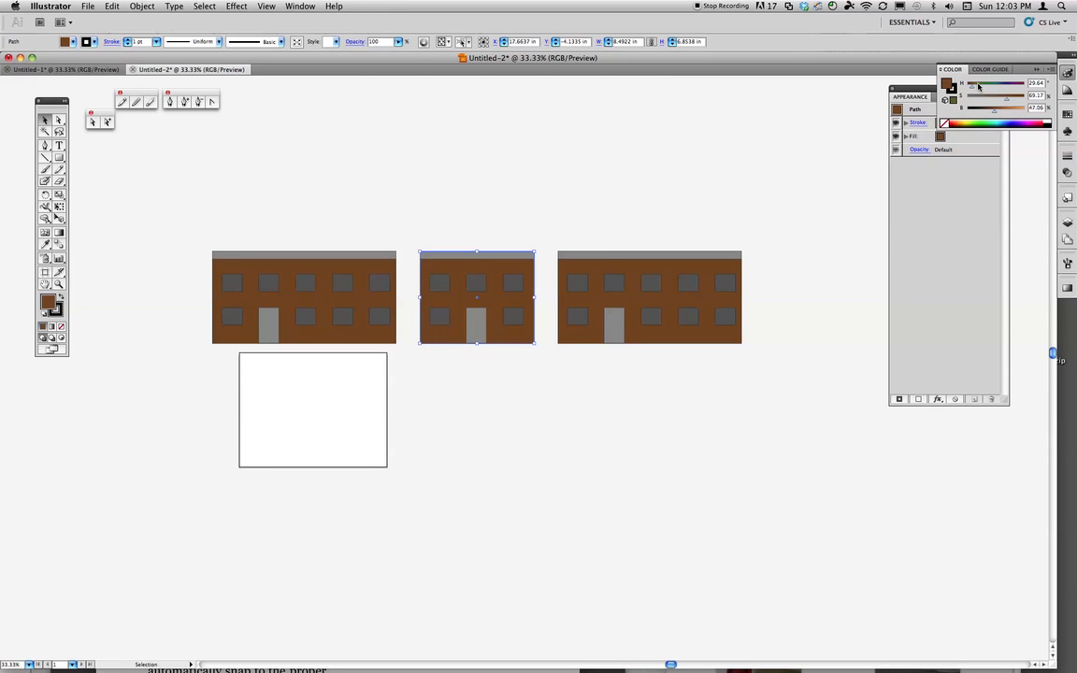
mouse_move(977, 86)
left_mouse_down()
mouse_move(996, 90)
mouse_move(975, 105)
left_mouse_up()
left_click(738, 270)
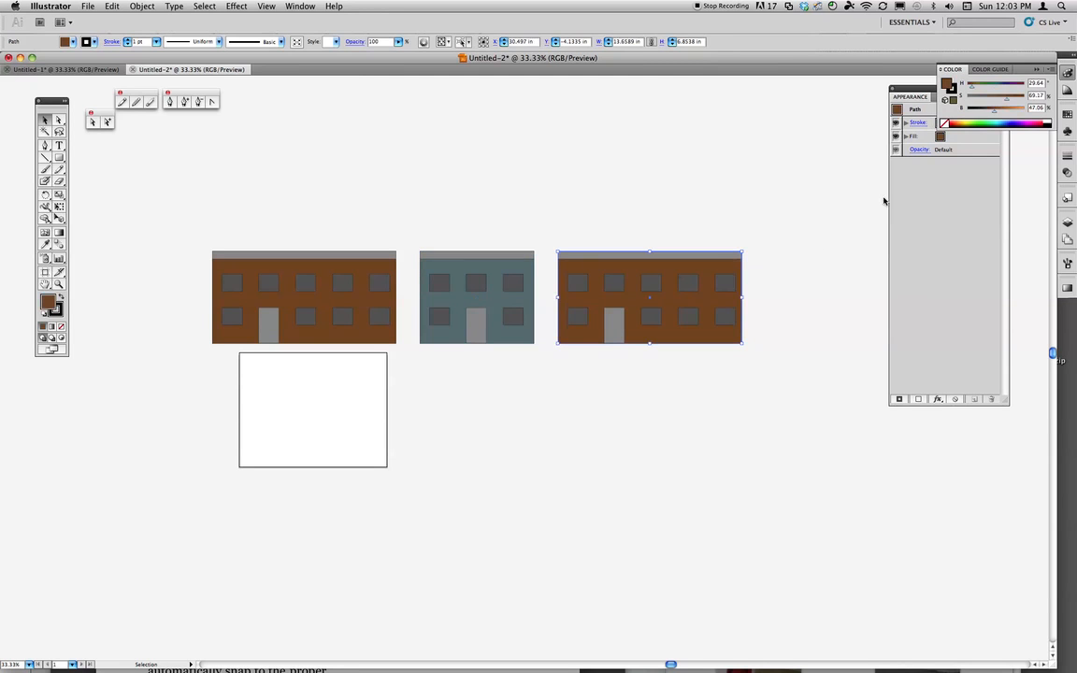
mouse_move(991, 90)
left_mouse_down()
mouse_move(1010, 89)
mouse_move(985, 88)
mouse_move(979, 100)
left_mouse_up()
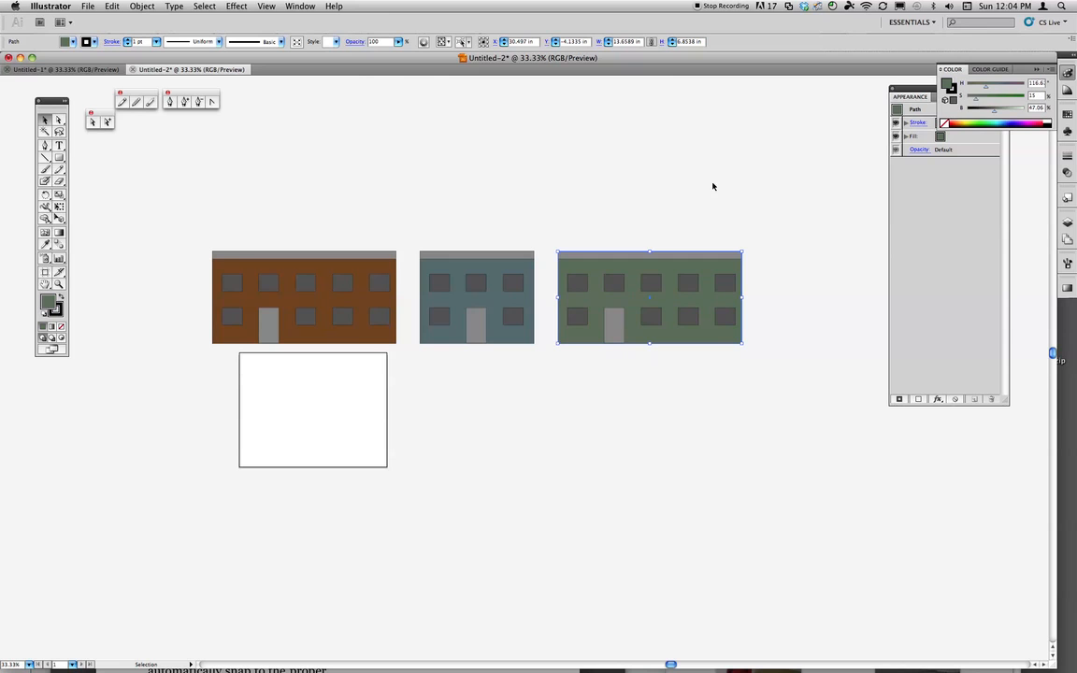
Mute the left building's brown wall by lowering its fill saturation to about 56%.
left_click(377, 276)
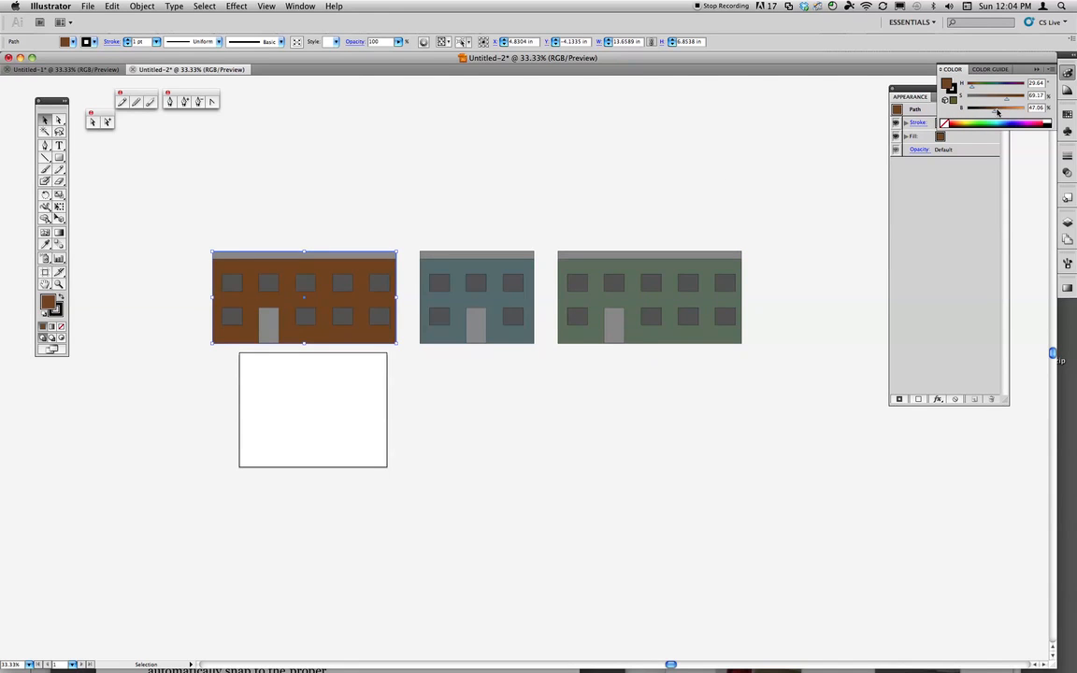
left_click_drag(1005, 101, 995, 101)
left_click(584, 185)
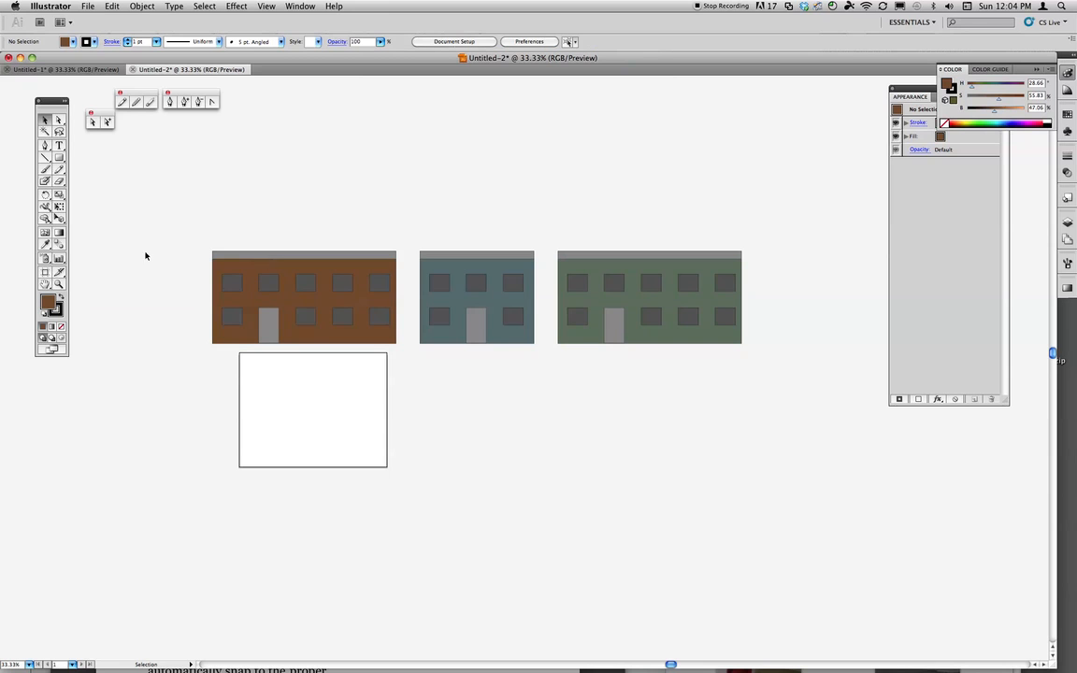
Display the perspective grid on the artboard below the buildings with the Perspective Grid tool.
left_click_drag(199, 241, 266, 265)
left_click(59, 218)
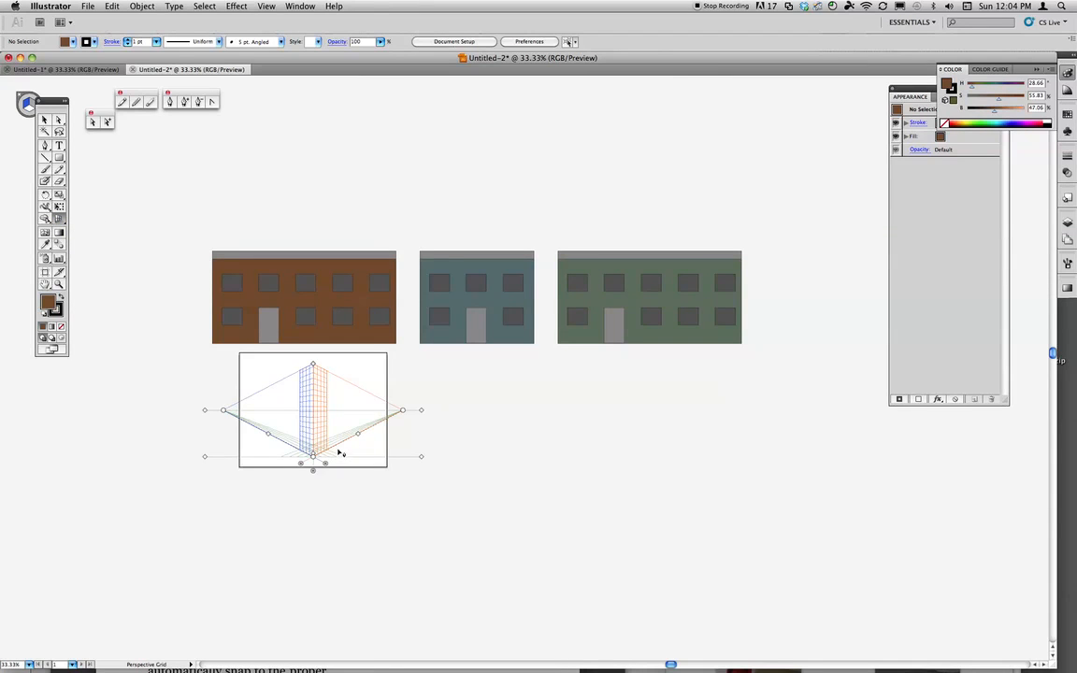
key("super+=")
key("super+=")
key("super+=")
key("space")
left_click_drag(278, 476, 717, 349)
left_click_drag(619, 330, 731, 325)
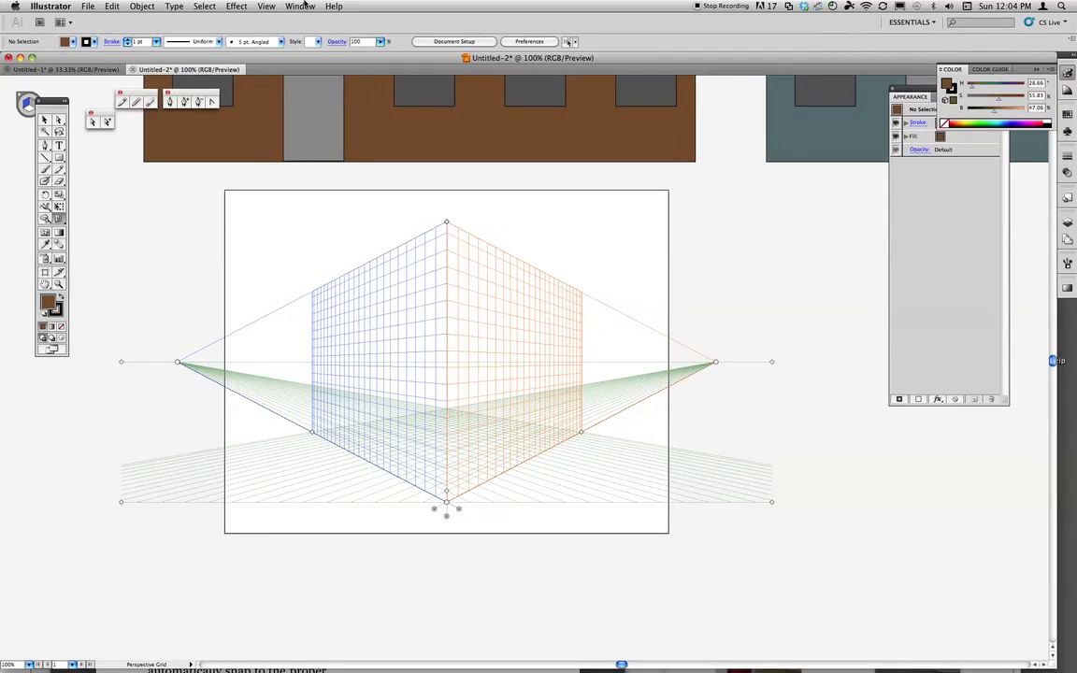
Switch the perspective grid to the one-point preset [1P-Normal View].
left_click(266, 6)
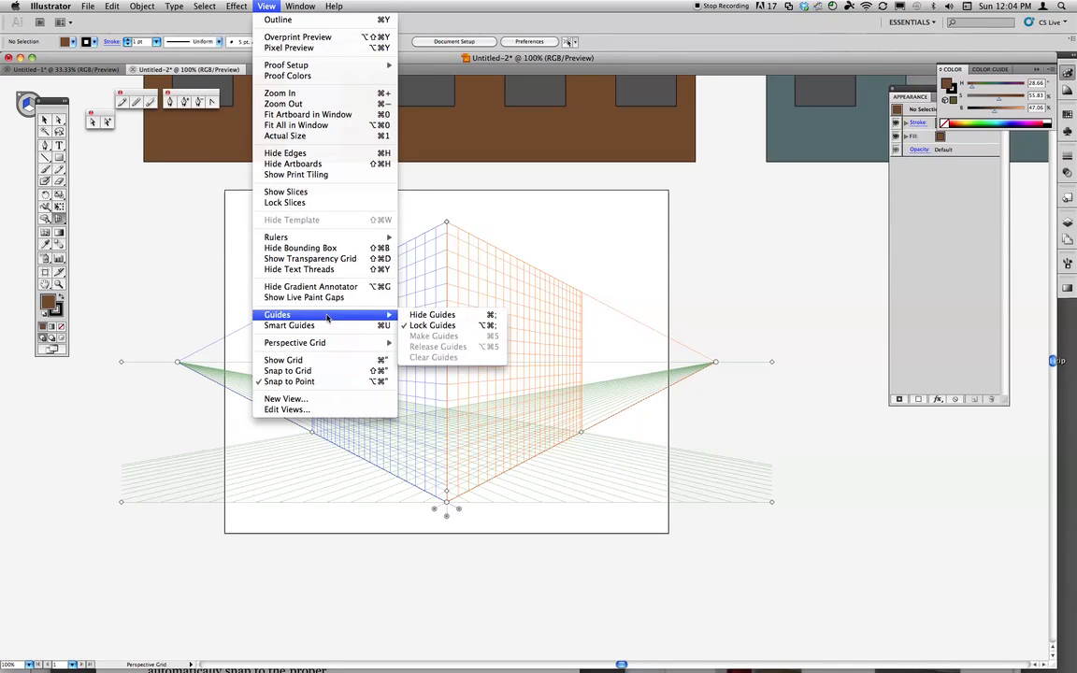
mouse_move(315, 344)
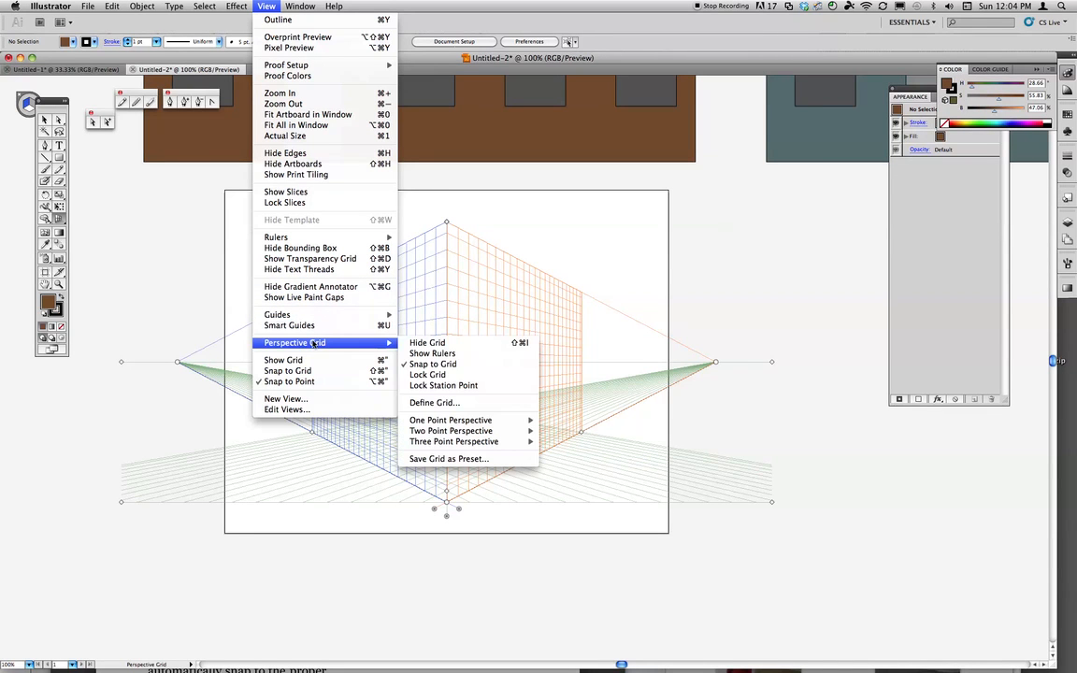
mouse_move(467, 422)
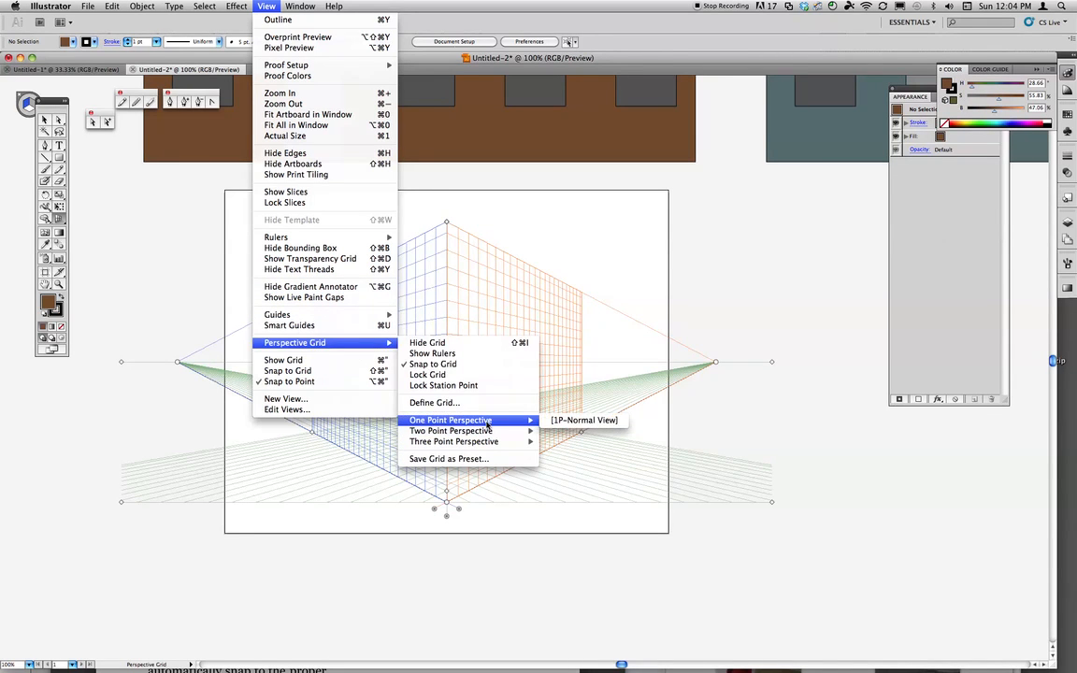
left_click(561, 421)
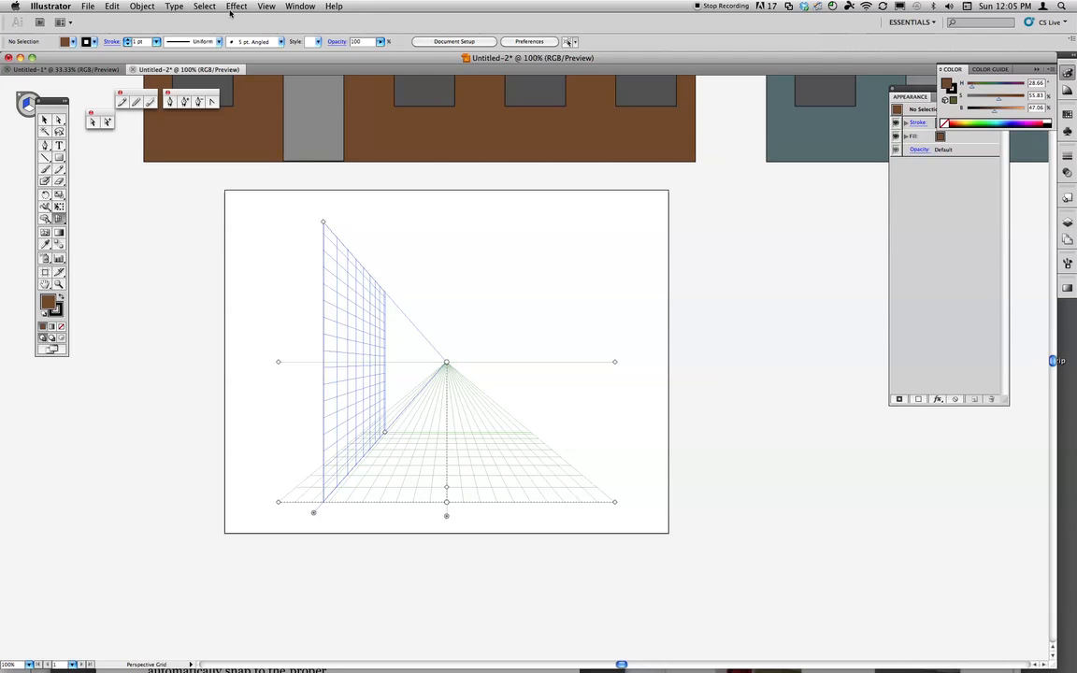
Switch the perspective grid to the two-point preset [2P-Normal View].
left_click(267, 8)
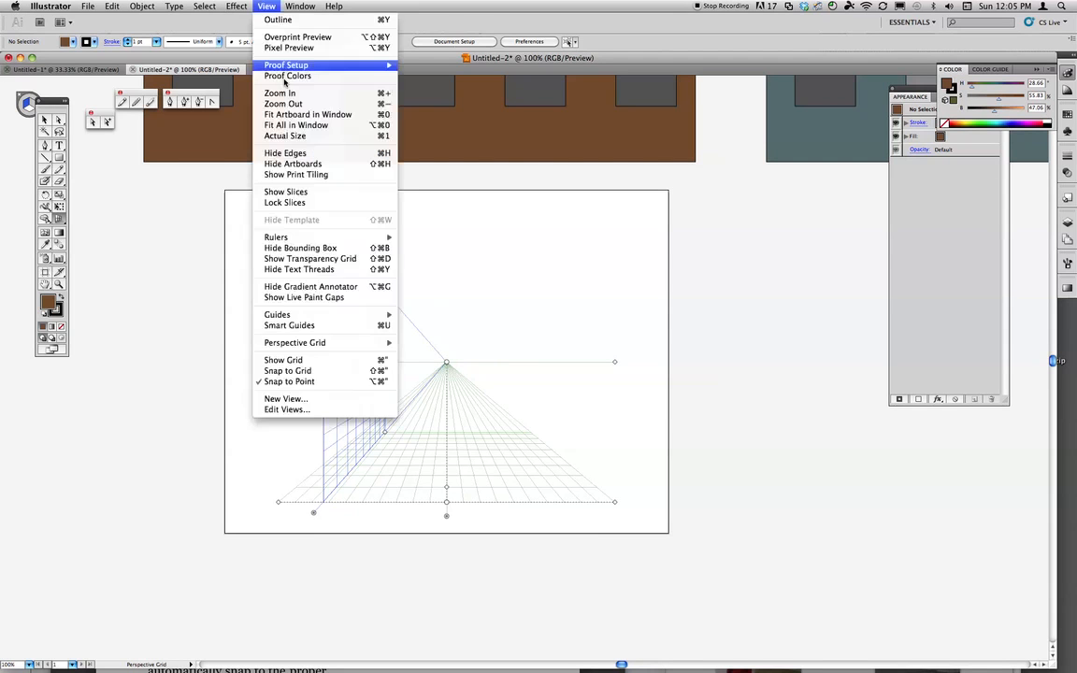
mouse_move(336, 346)
mouse_move(495, 432)
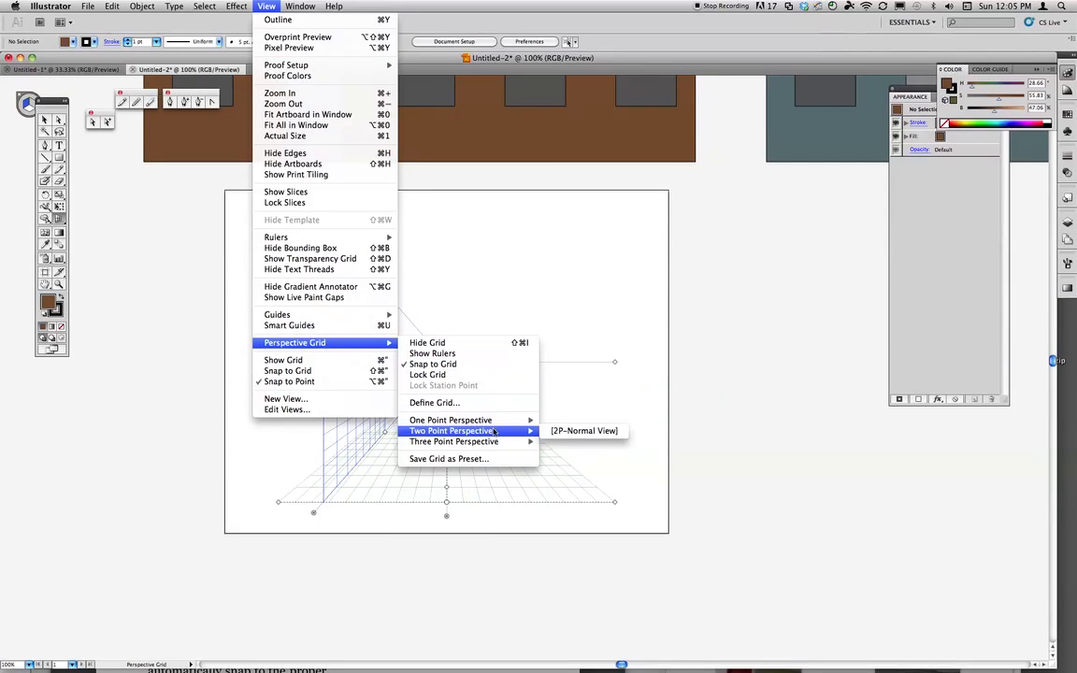
left_click(556, 431)
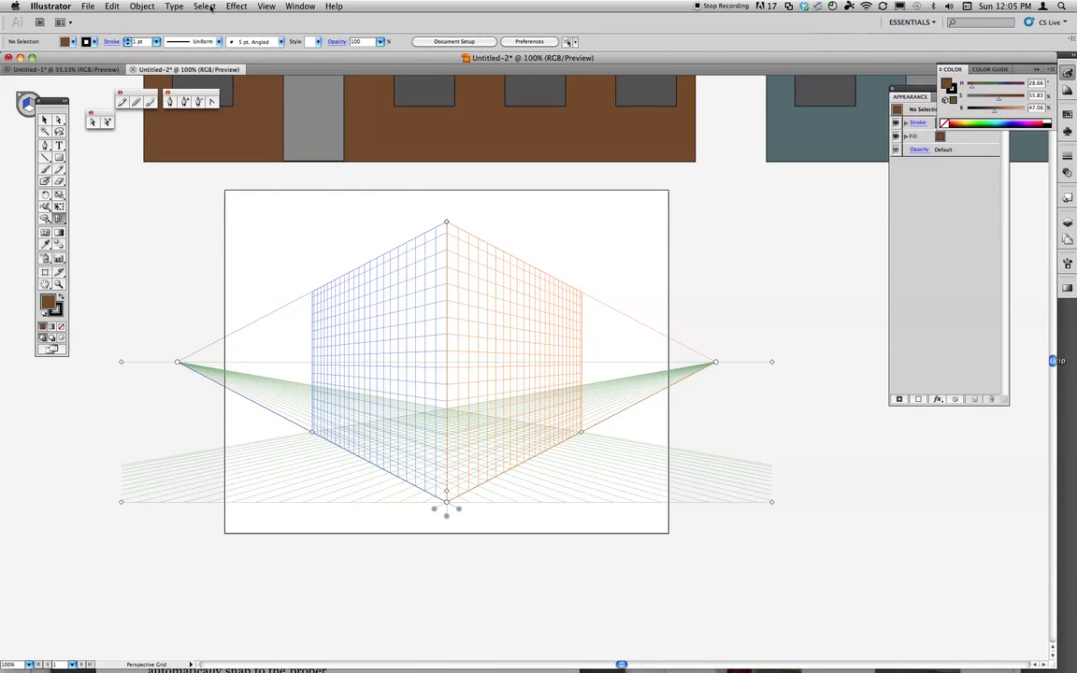
left_click(266, 6)
mouse_move(337, 342)
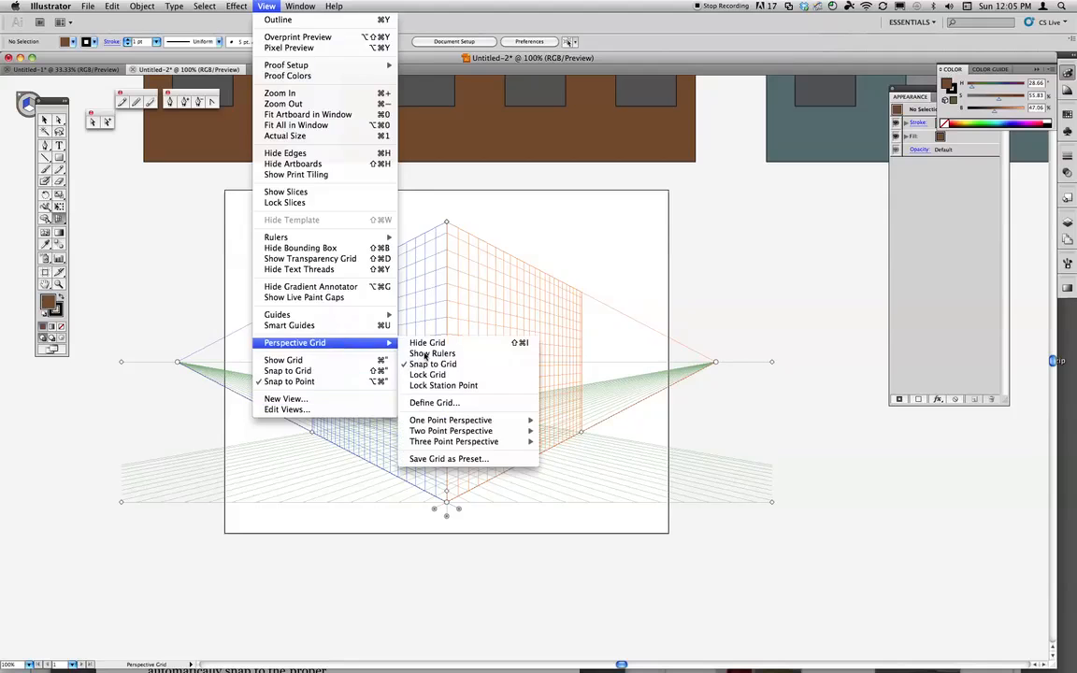
left_click(485, 446)
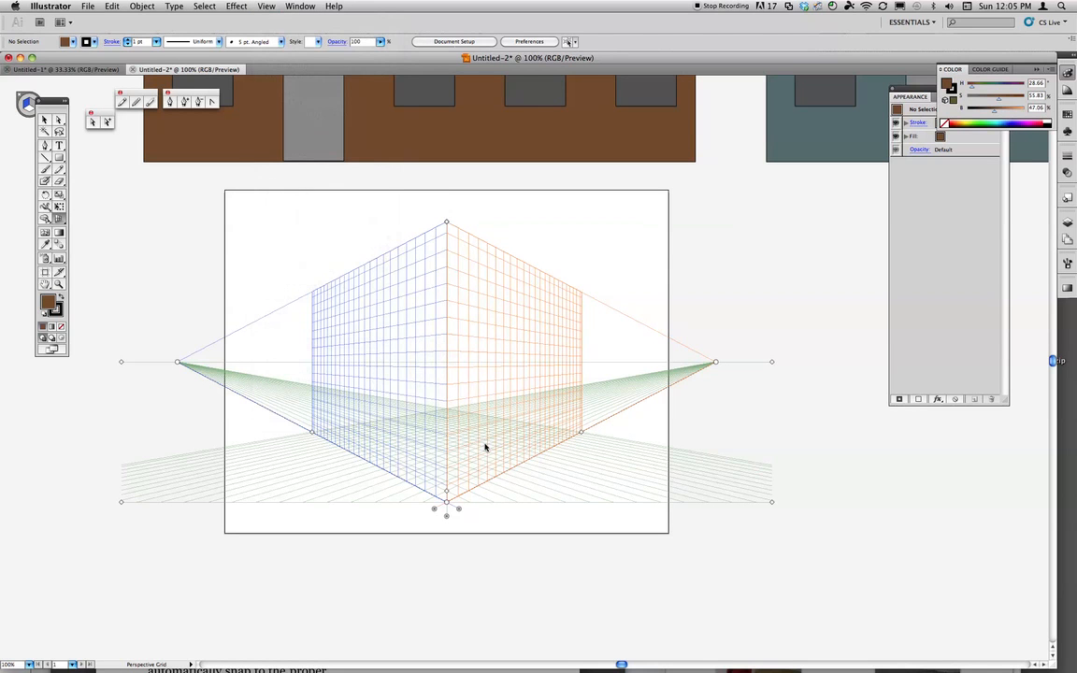
Apply the three-point preset [3P-Normal View] to the perspective grid and move its vertical vanishing point from below to above the artboard.
left_click(268, 6)
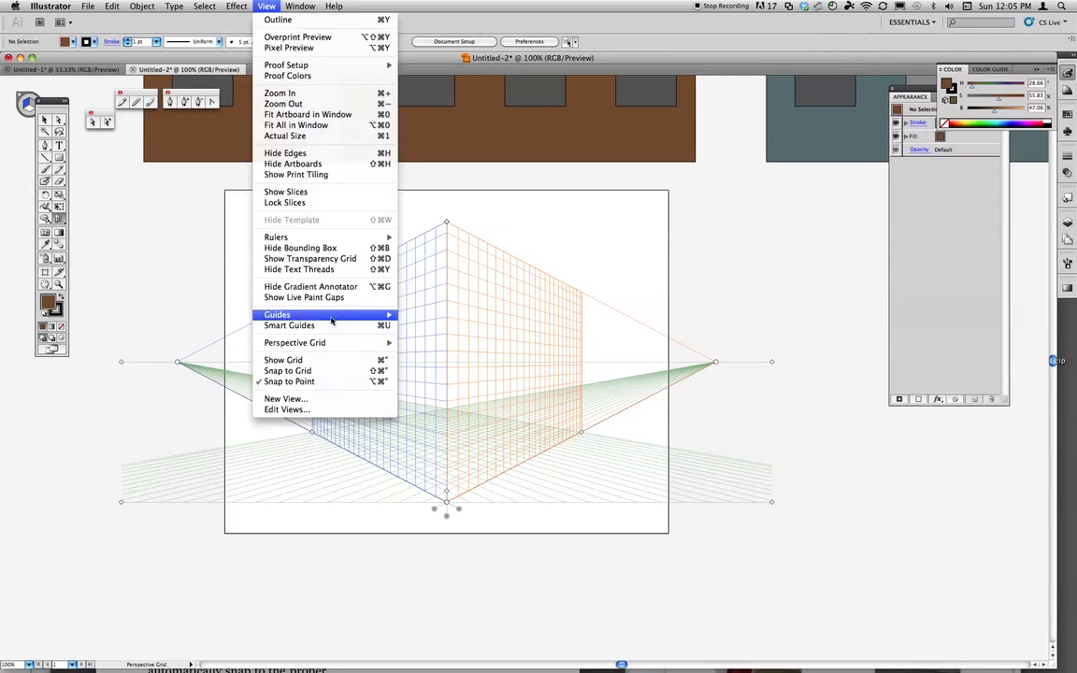
mouse_move(313, 342)
mouse_move(486, 441)
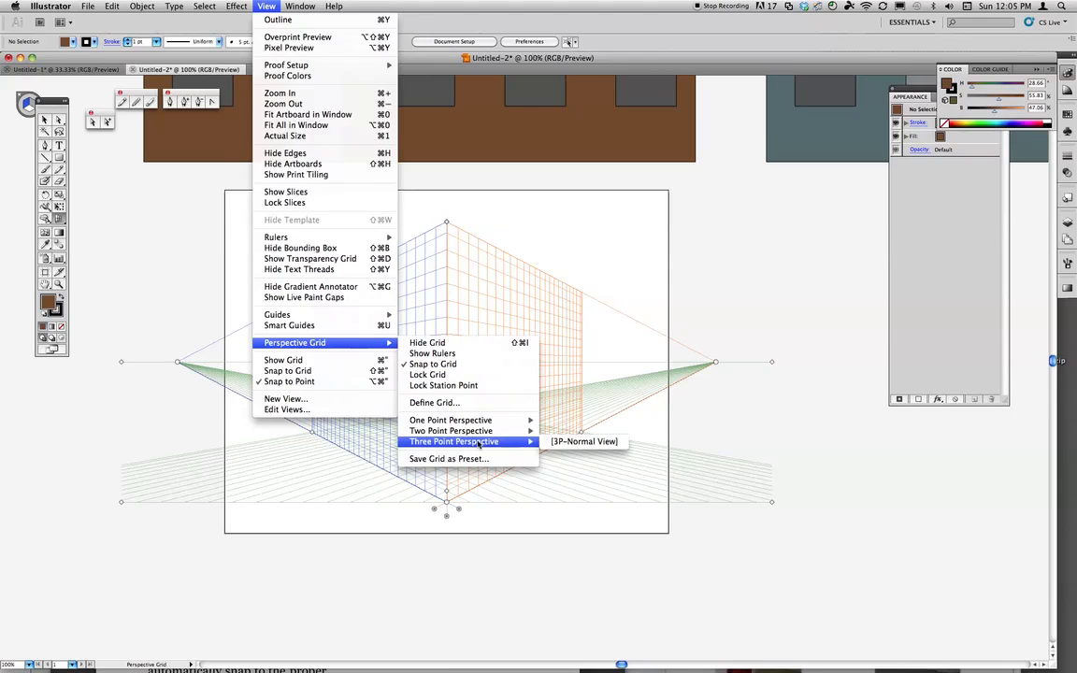
left_click(581, 439)
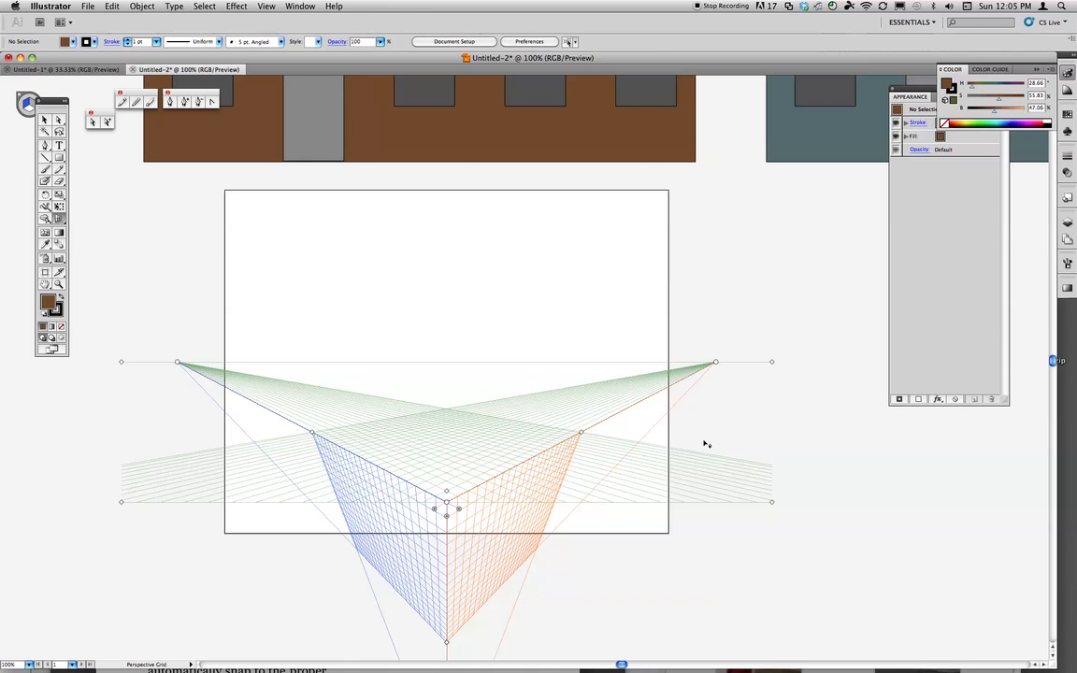
left_click_drag(572, 548, 572, 342)
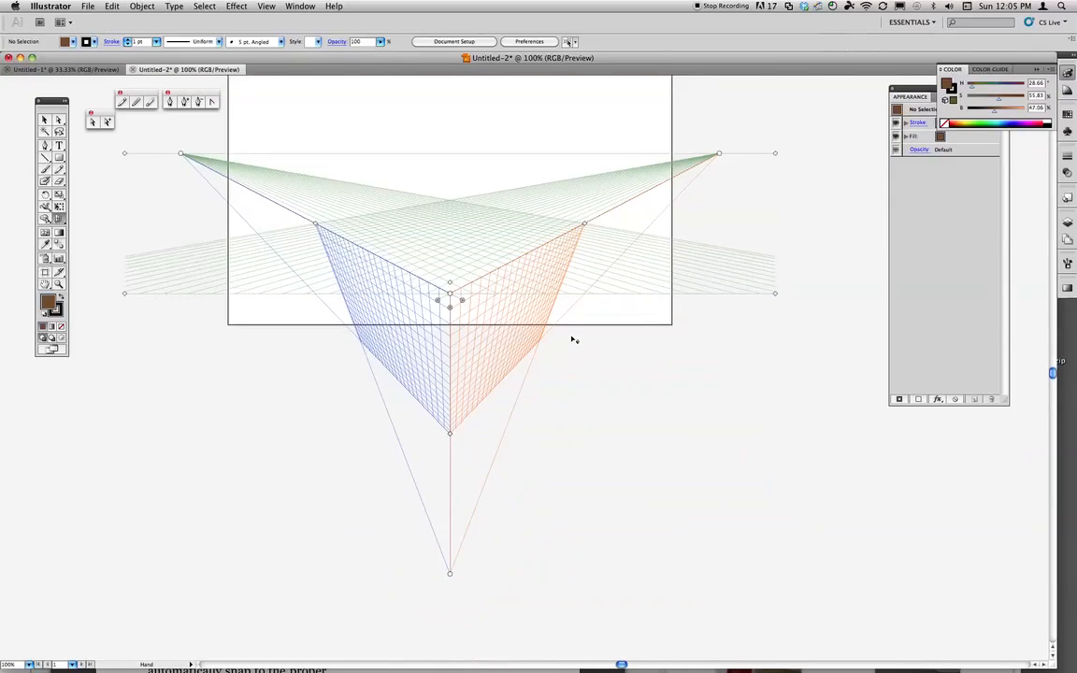
left_click_drag(451, 574, 451, 101)
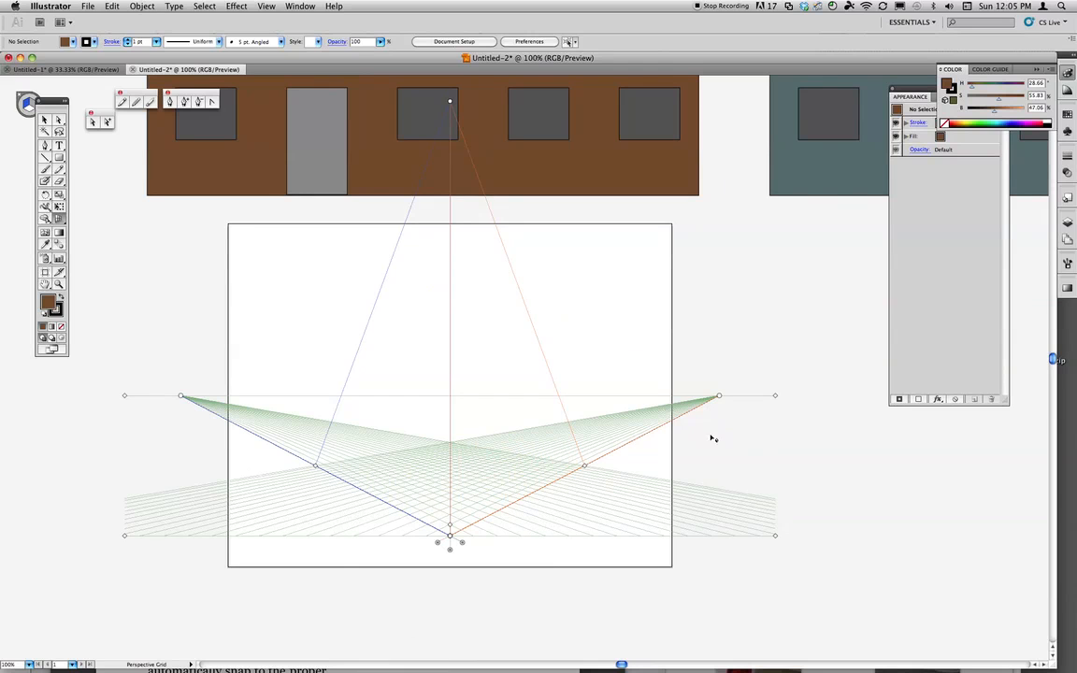
Try moving the grid's right vanishing point inward along the horizon and back out.
left_click_drag(719, 399, 566, 396)
left_click_drag(677, 388, 717, 403)
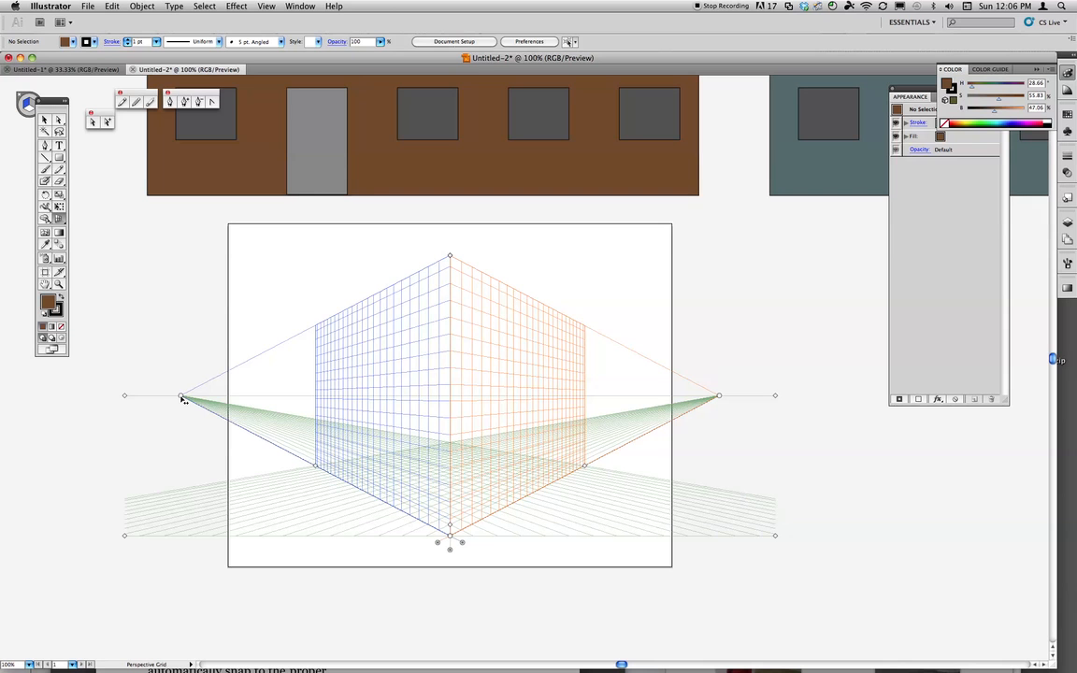
Move the two-point grid's left vanishing point inward onto the artboard and its right vanishing point far outside the artboard.
left_click_drag(182, 400, 358, 397)
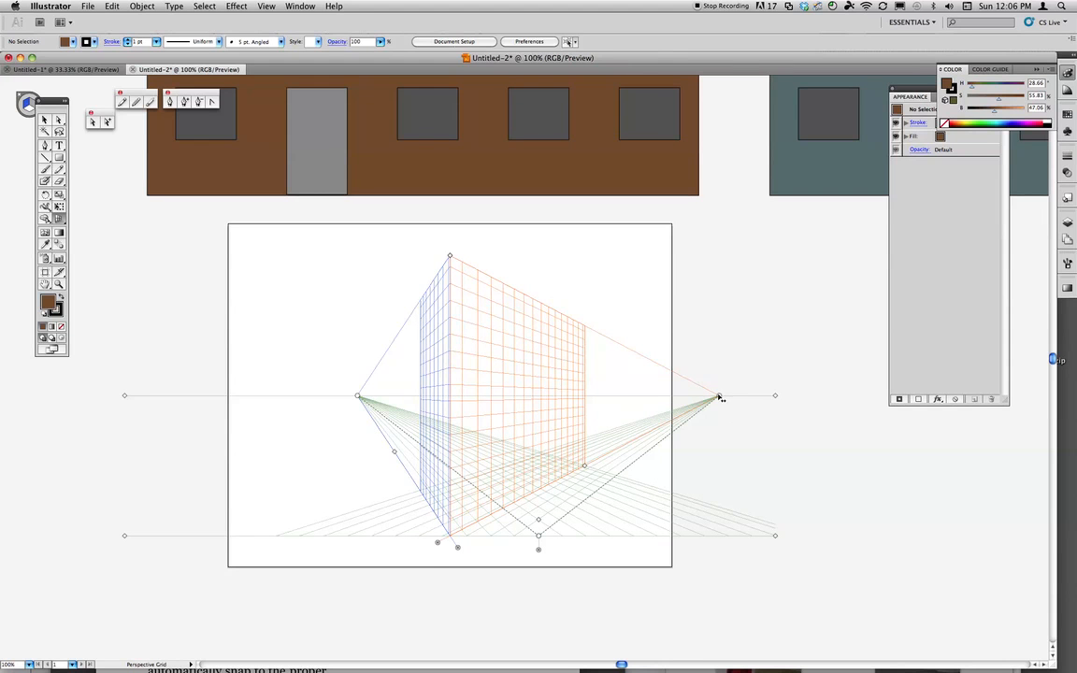
left_click_drag(718, 397, 990, 398)
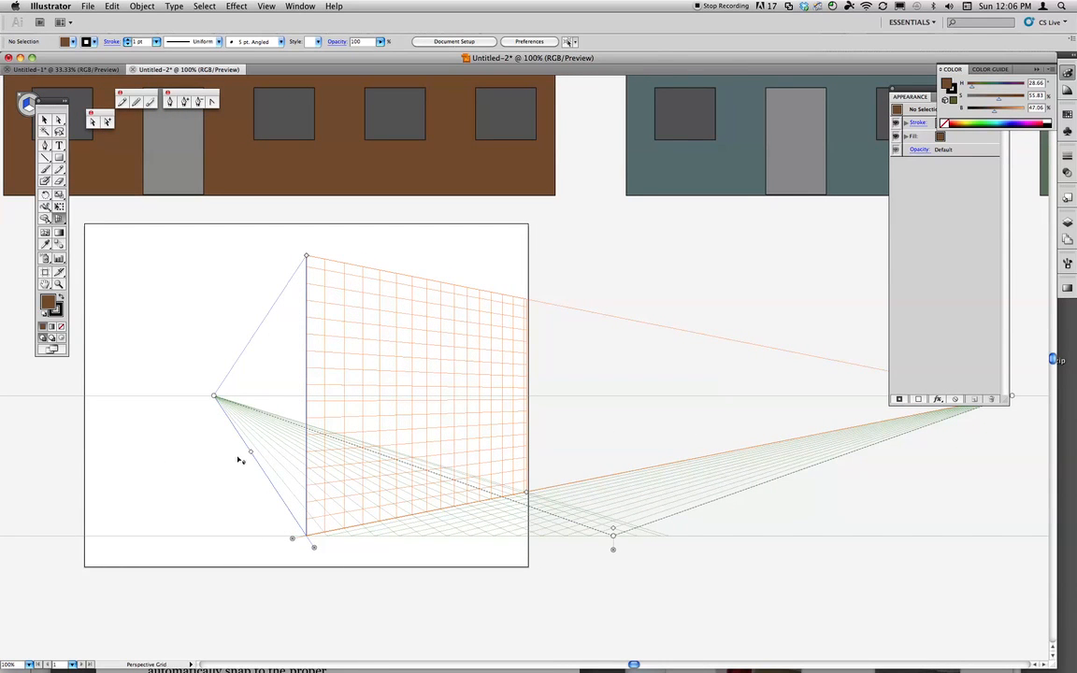
Shift the whole perspective grid towards the artboard's left edge and lower its horizon line slightly.
left_click_drag(396, 454, 645, 429)
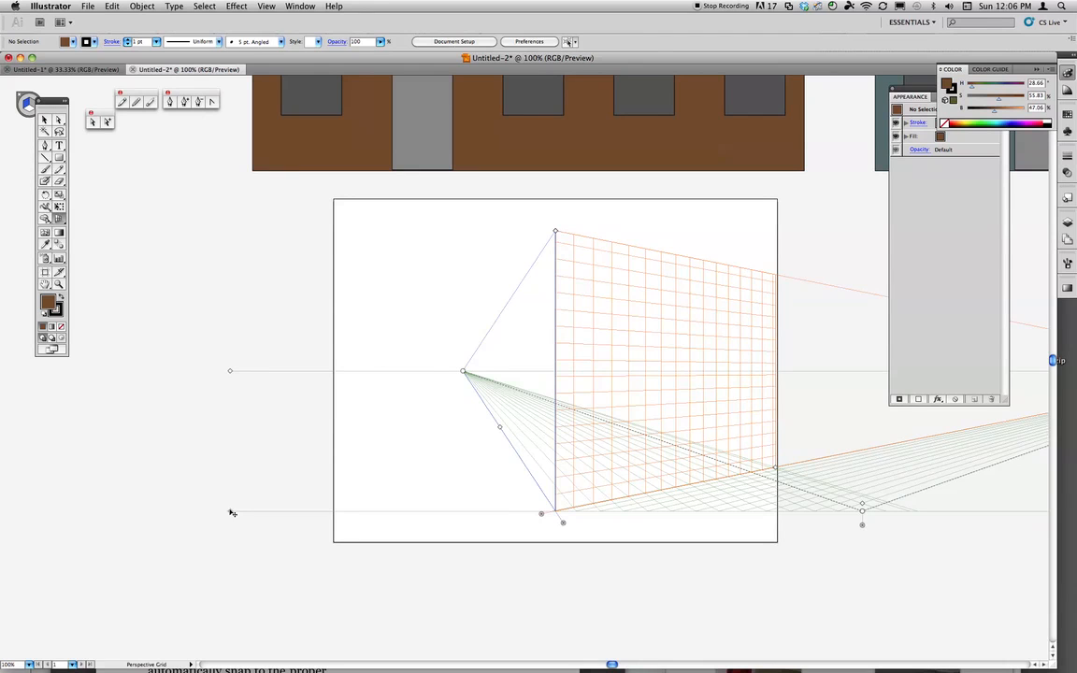
left_click_drag(231, 513, 63, 502)
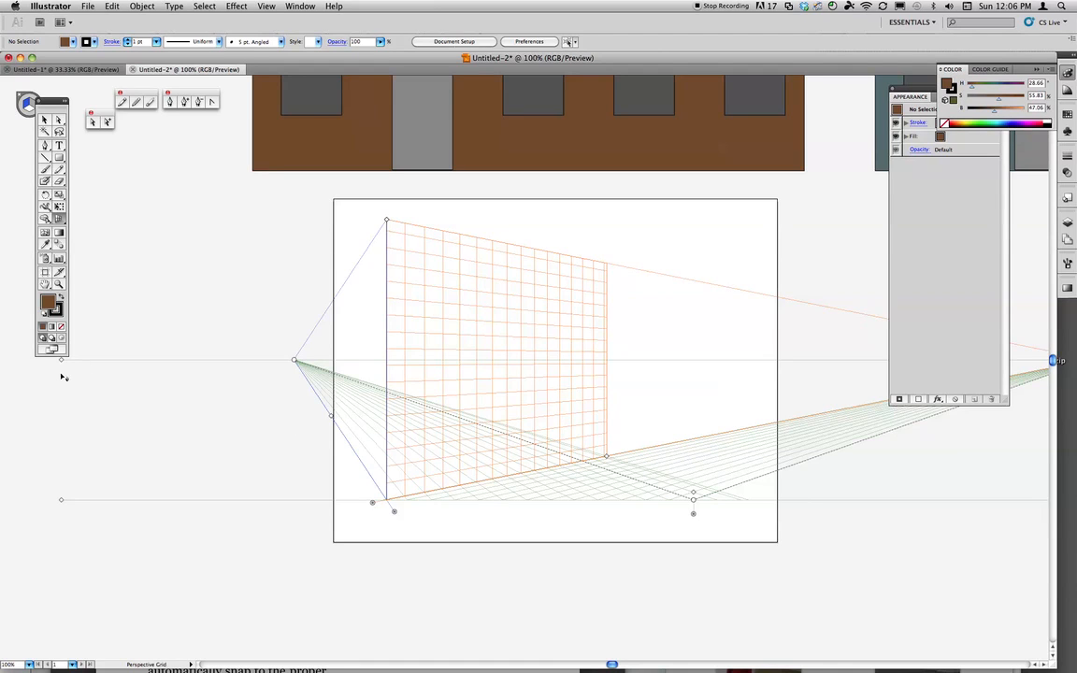
left_click_drag(61, 361, 107, 459)
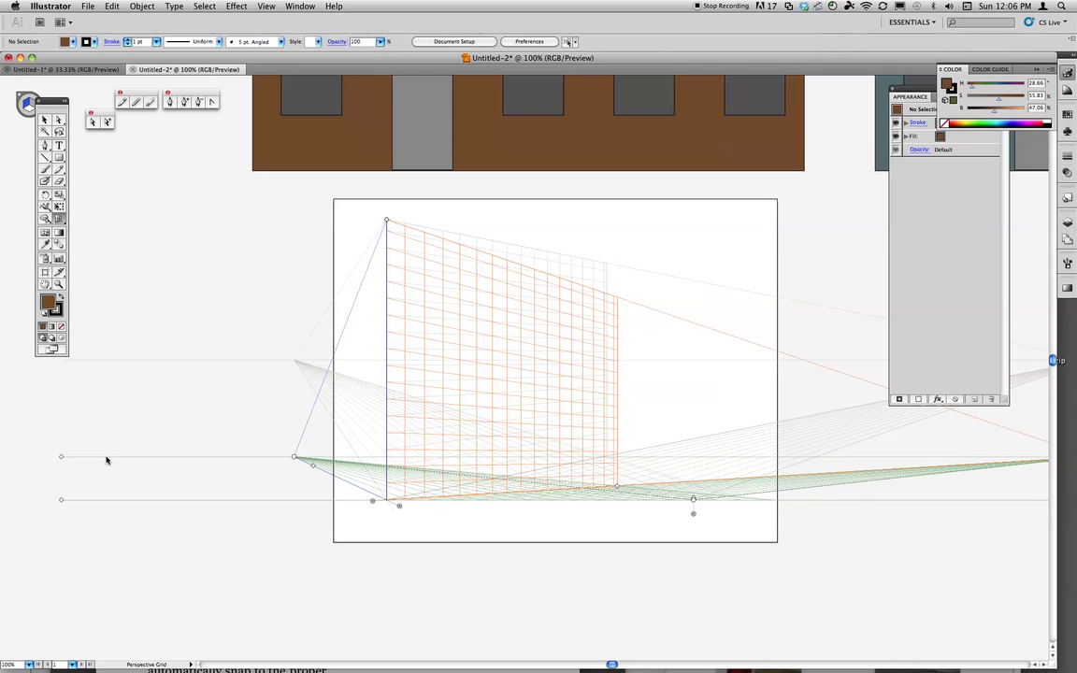
left_click_drag(106, 460, 60, 425)
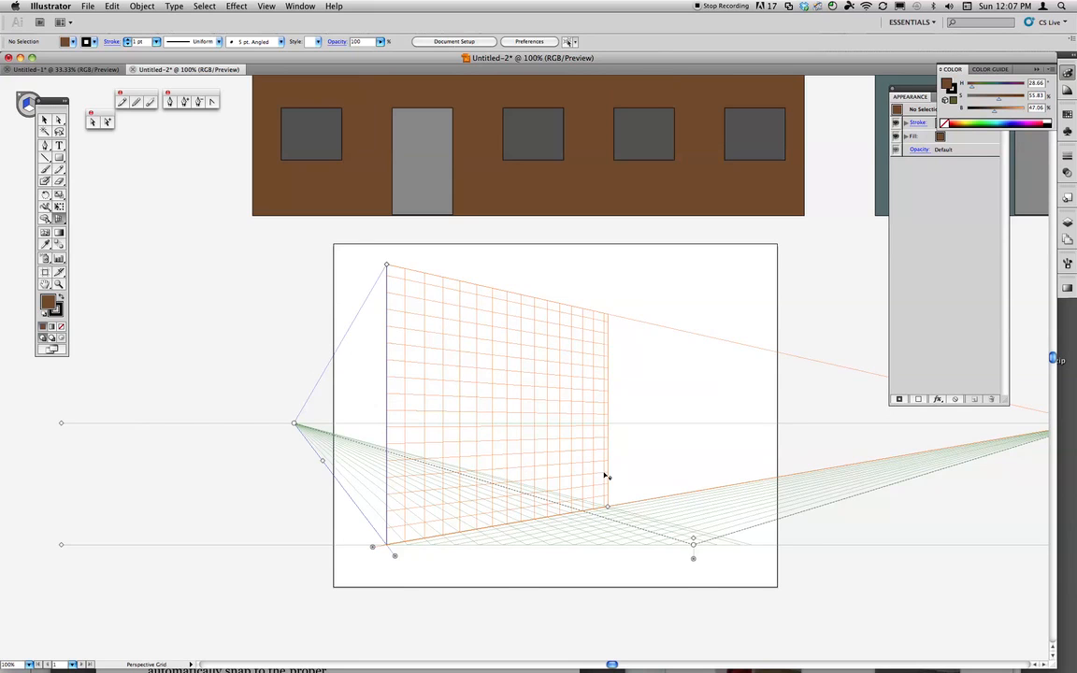
key("super+minus")
left_click_drag(625, 464, 550, 459)
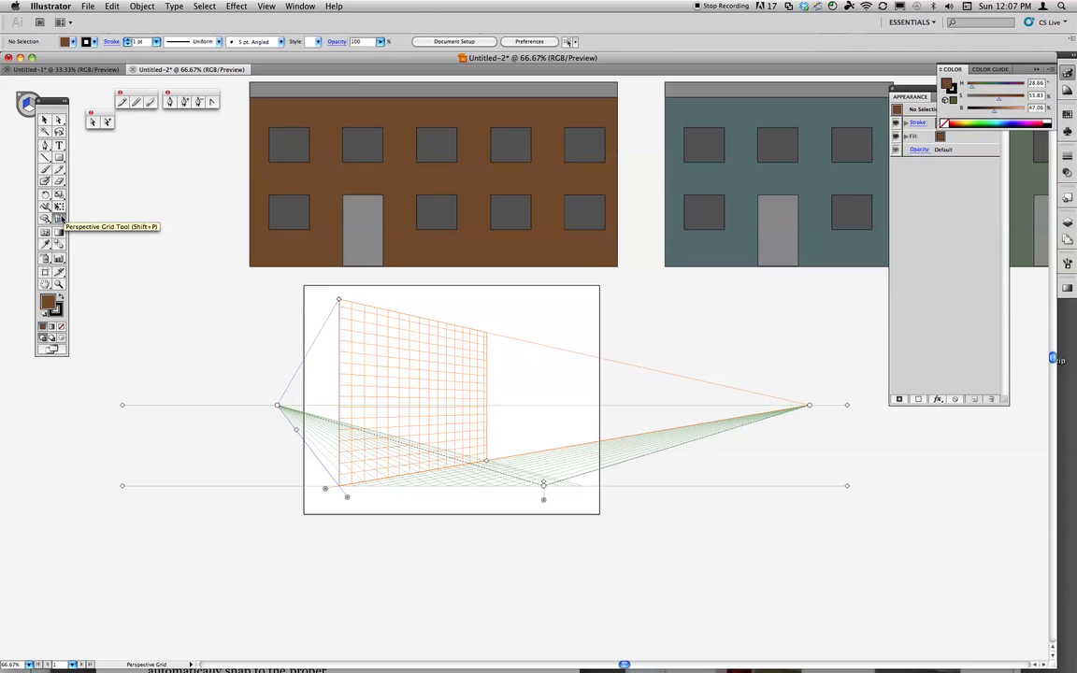
Move the toolbox clear of the plane switching widget and make the right grid the active plane for the Perspective Selection tool.
left_click_drag(59, 218, 83, 236)
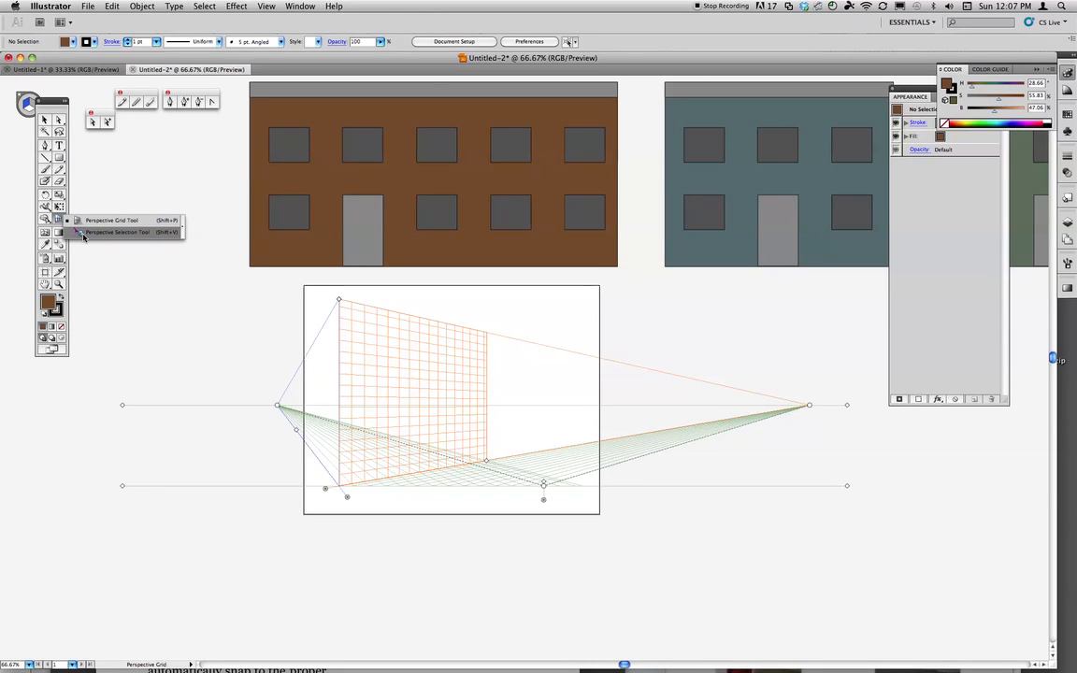
left_click(84, 234)
left_click_drag(53, 100, 53, 220)
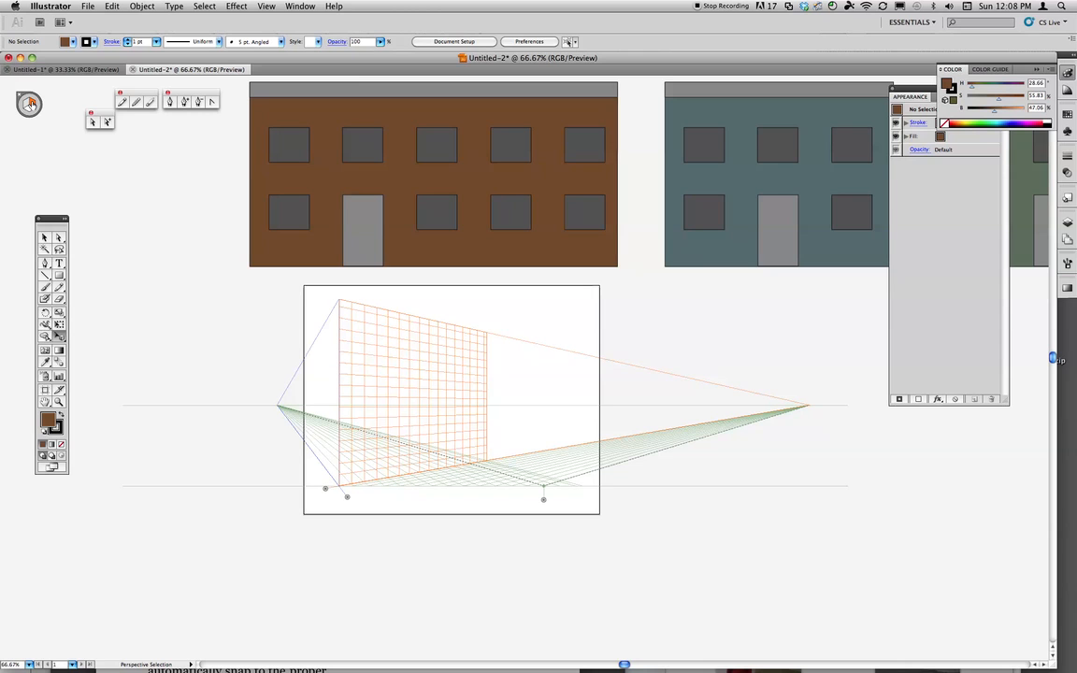
left_click(26, 104)
left_click(25, 95)
left_click(32, 108)
left_click(31, 104)
Select all three flat buildings with their windows, doors and roof bands, and group them.
left_click_drag(241, 84, 1051, 271)
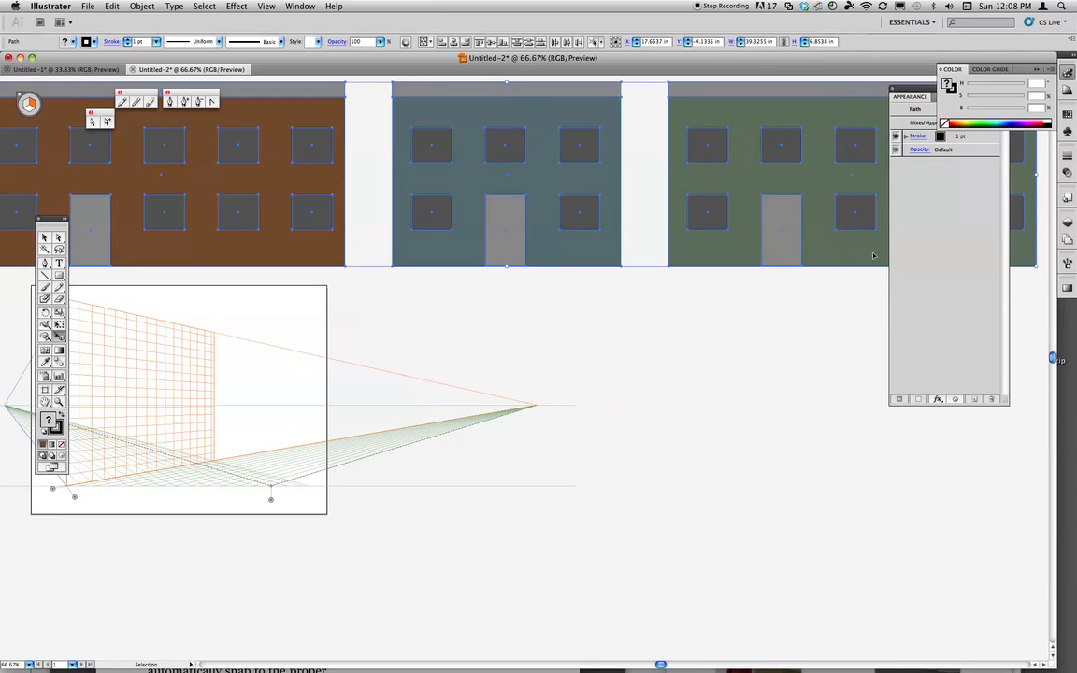
key("super+minus")
key("super+minus")
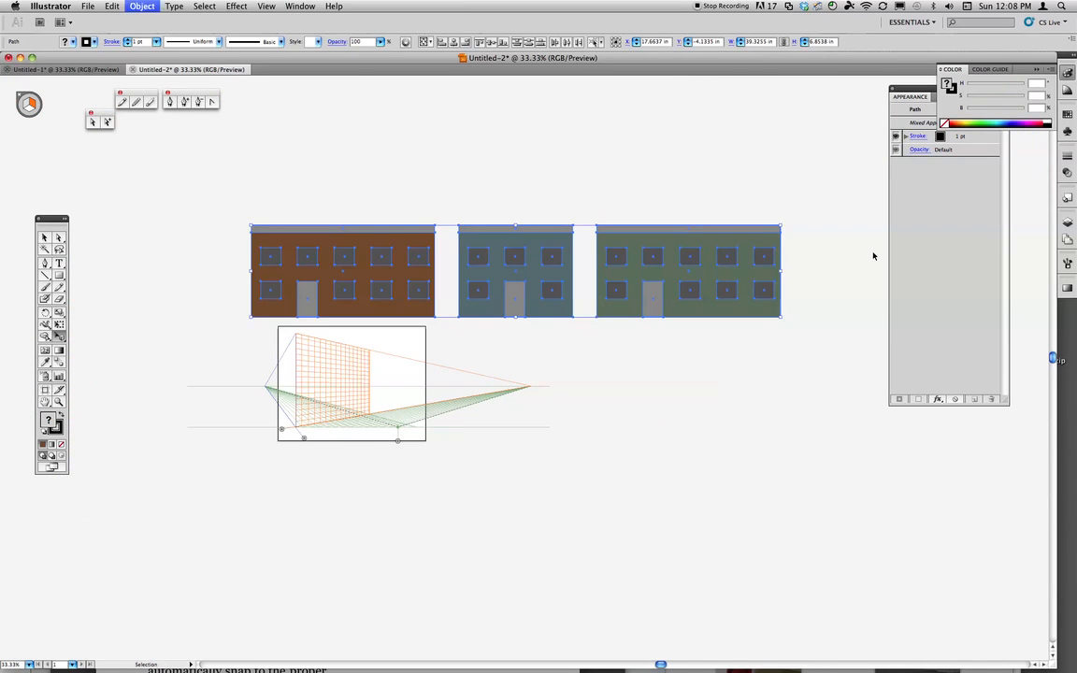
key("super+g")
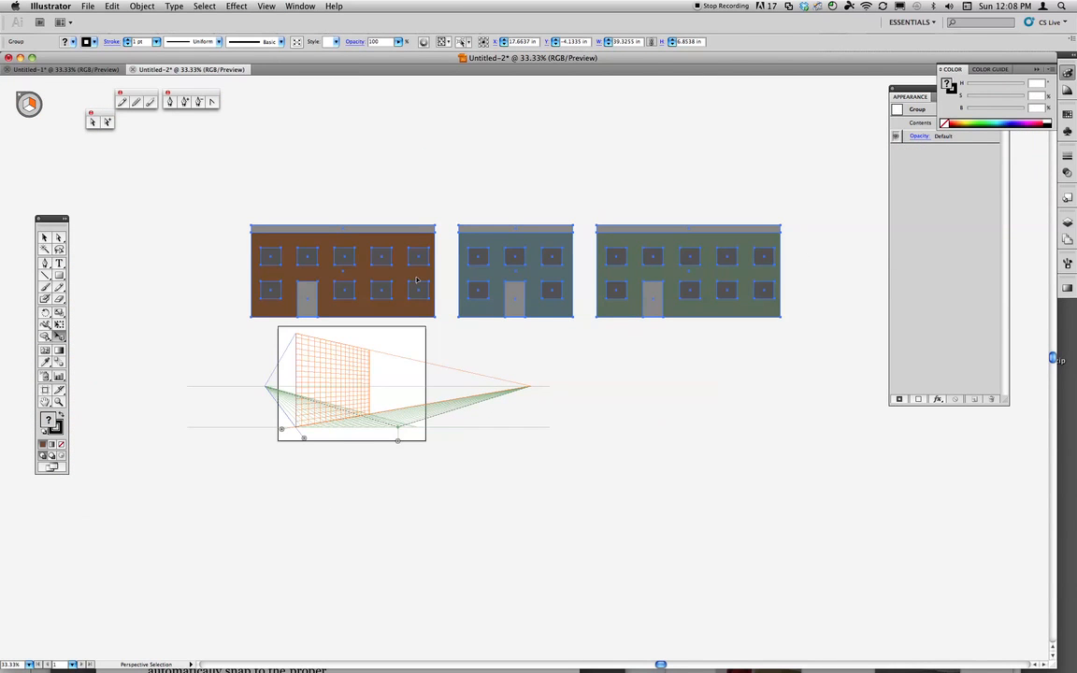
Duplicate the grouped buildings and place the copy on the right perspective plane, aligned with the grid's front vertical edge.
key("super+c")
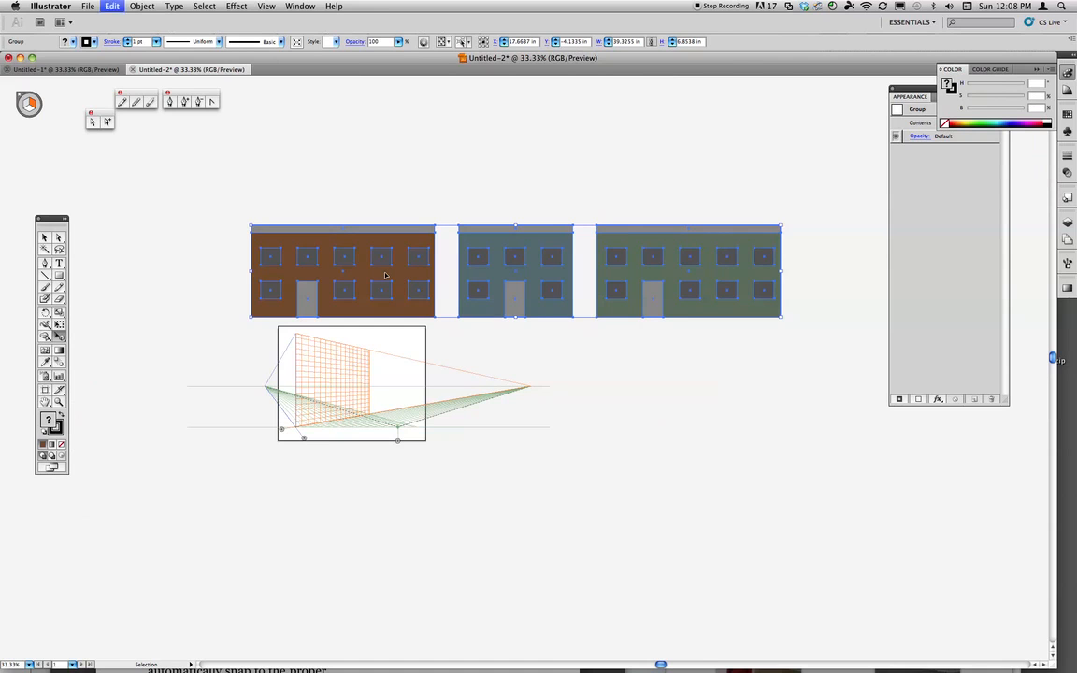
key("super+v")
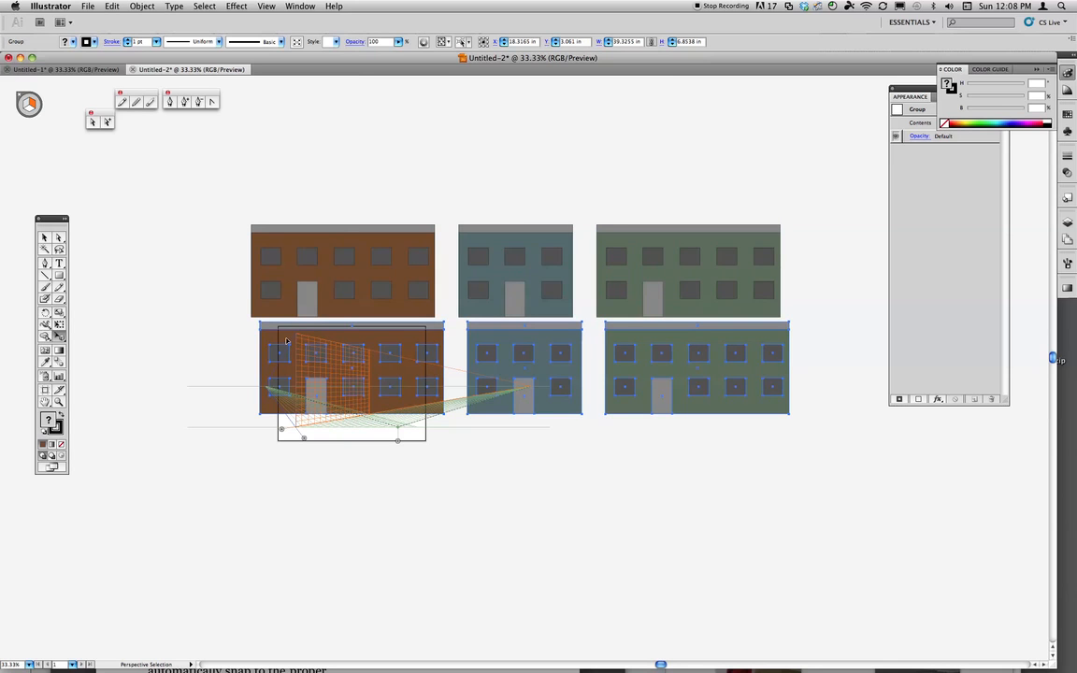
left_click_drag(327, 341, 363, 361)
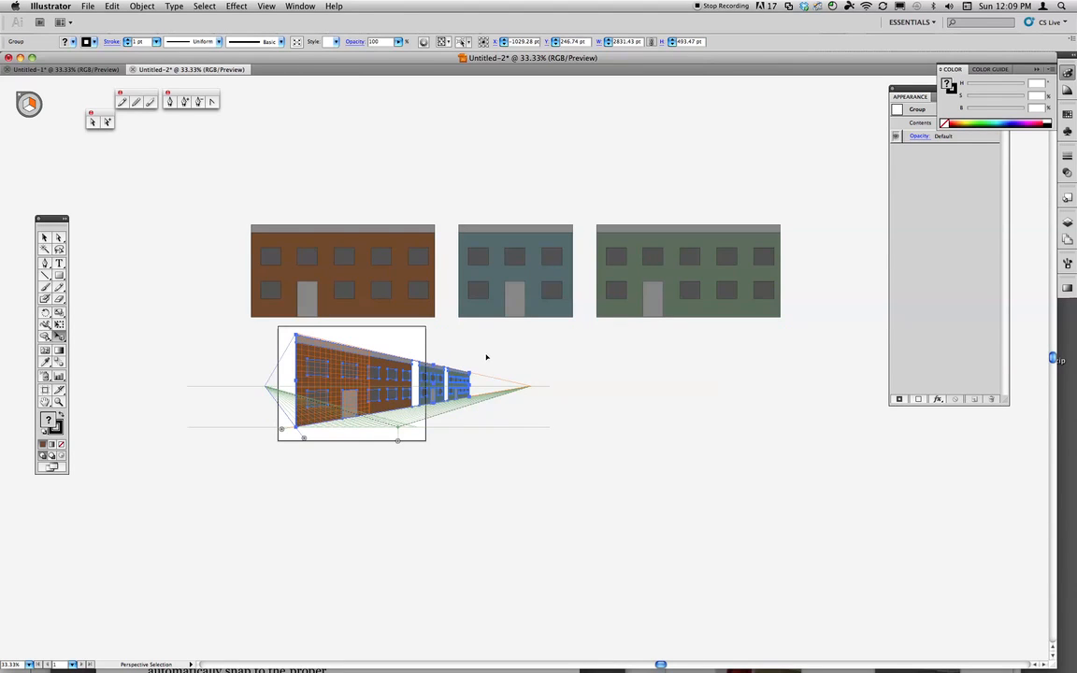
Examine the placed row of buildings up close against the grid and check the Smart Guides option.
key("super+plus")
key("super+plus")
key("super+plus")
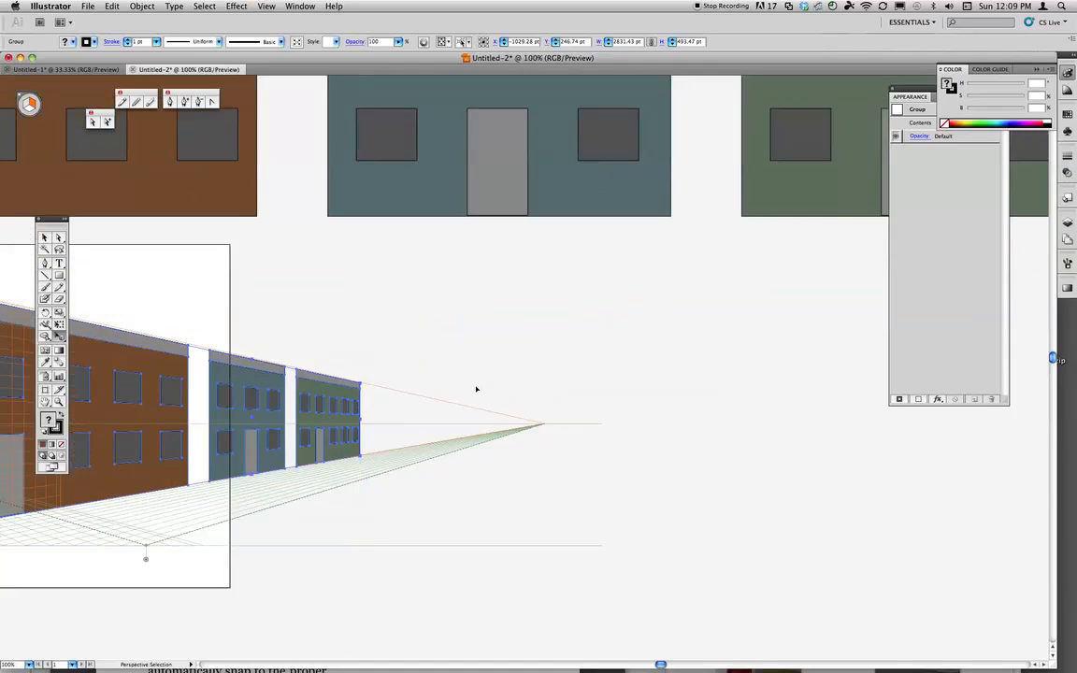
left_click_drag(447, 418, 689, 388)
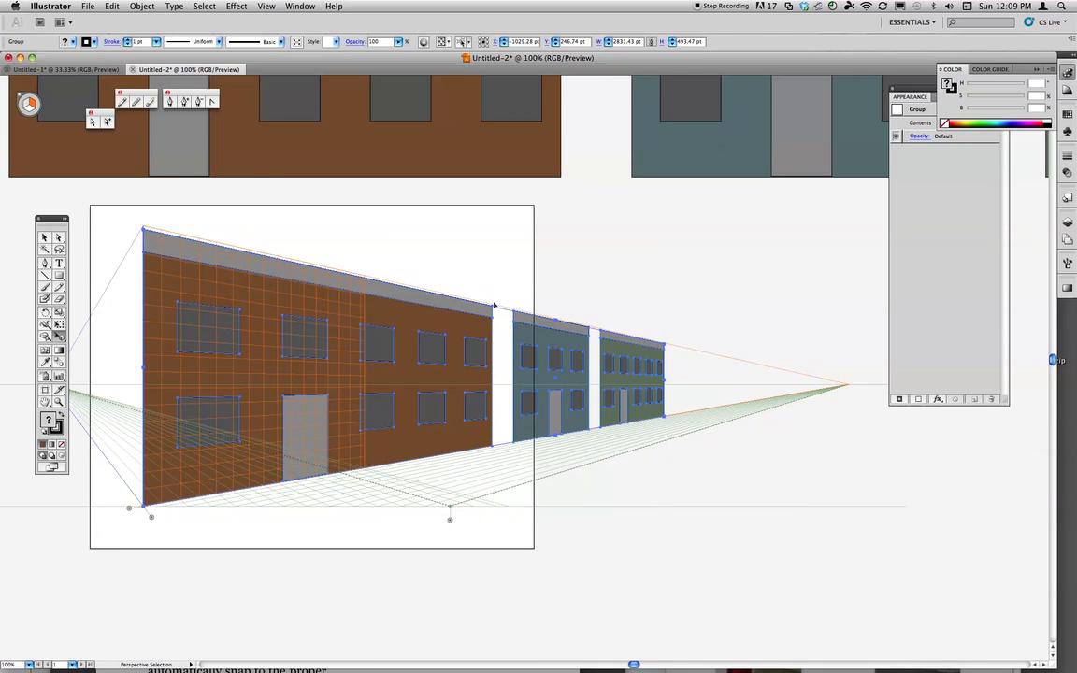
left_click(264, 7)
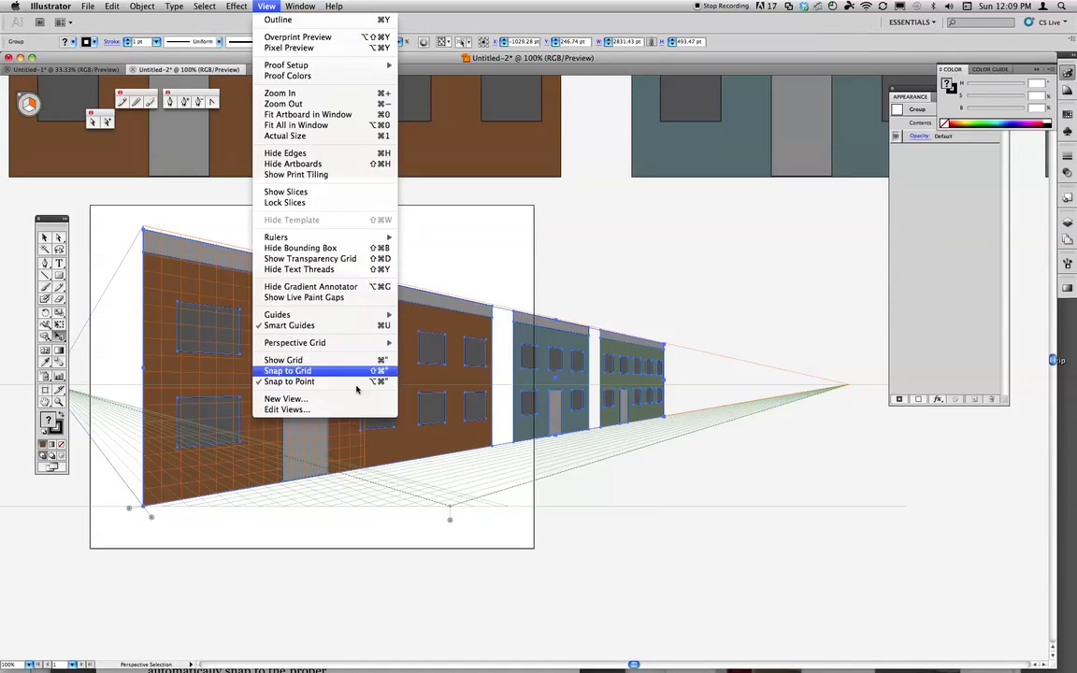
left_click(322, 327)
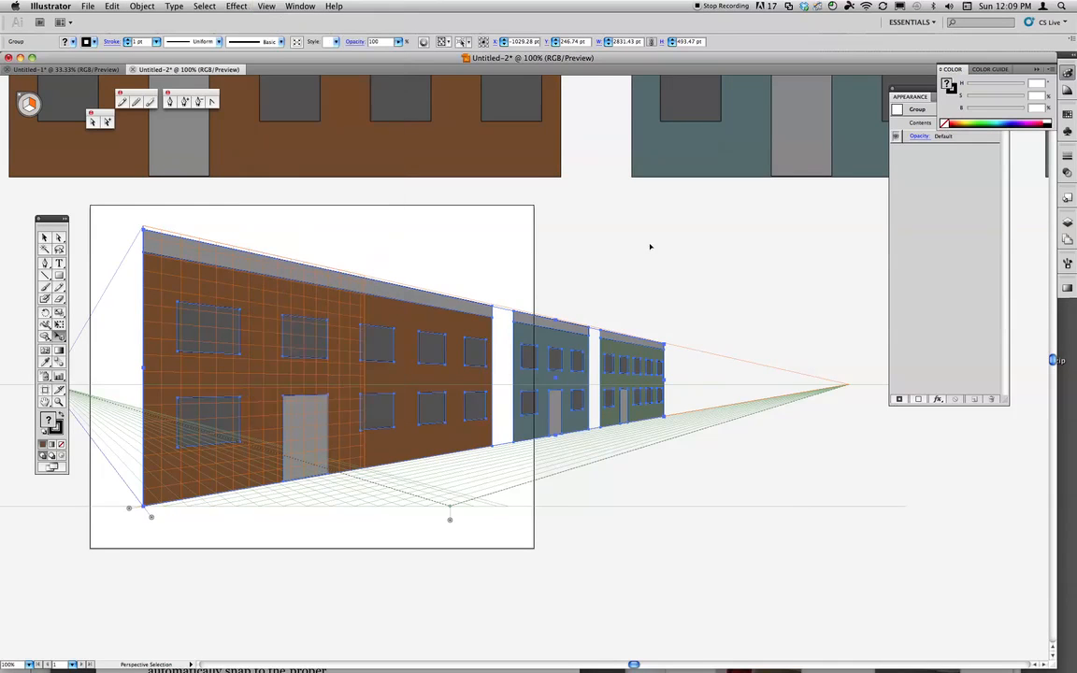
left_click_drag(435, 387, 526, 358)
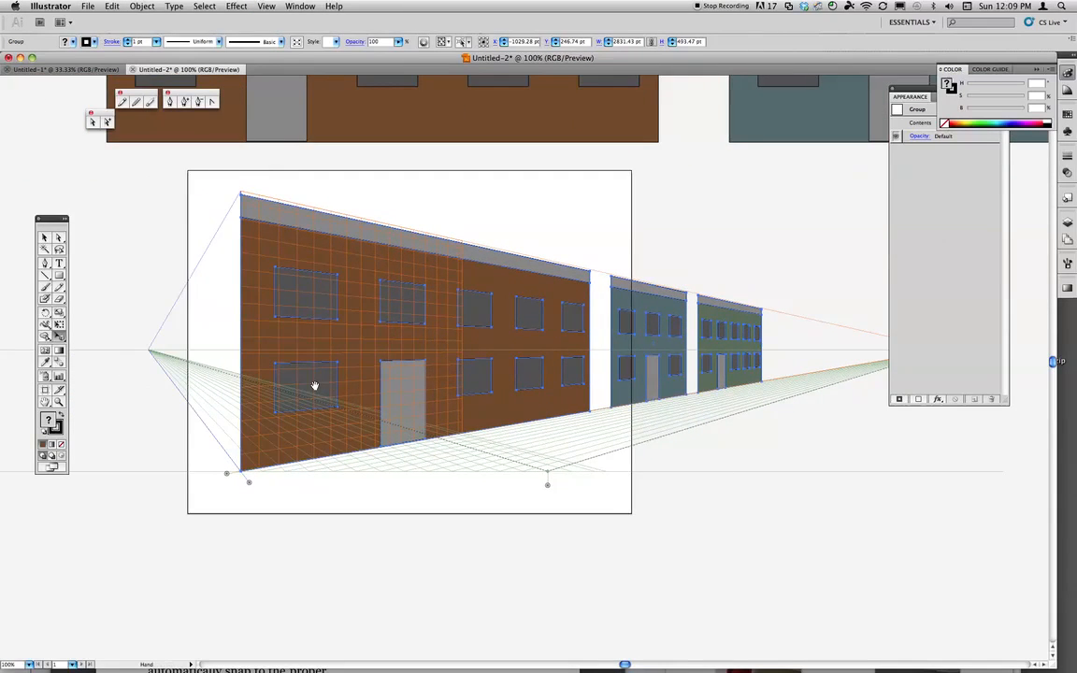
left_click_drag(315, 382, 324, 414)
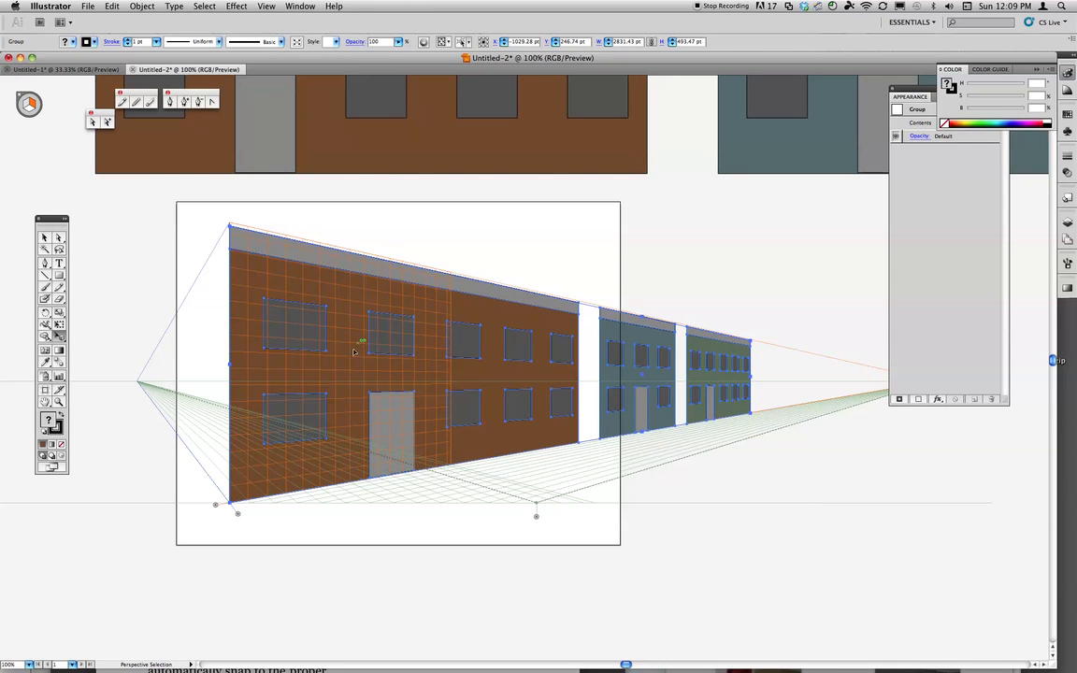
left_click(61, 274)
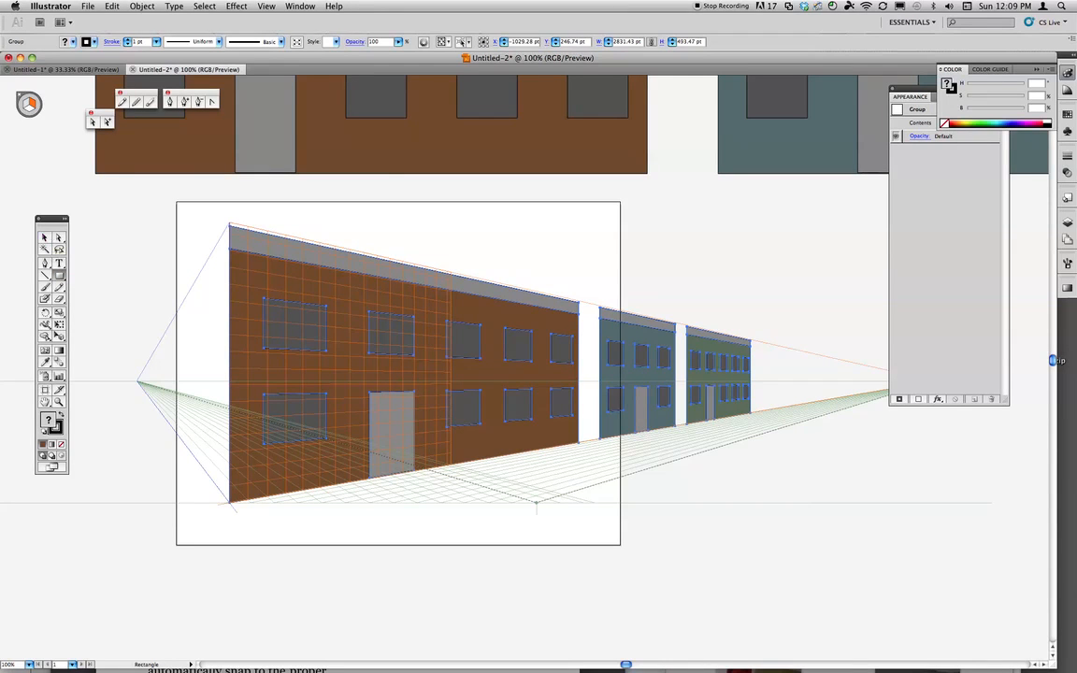
left_click(59, 336)
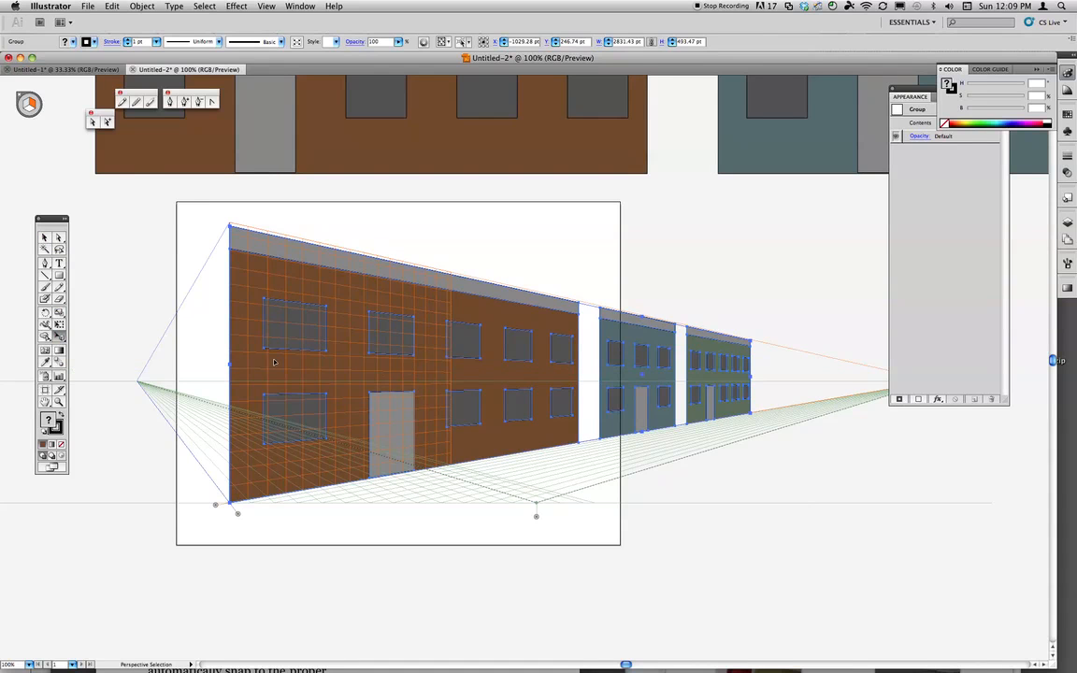
left_click(59, 276)
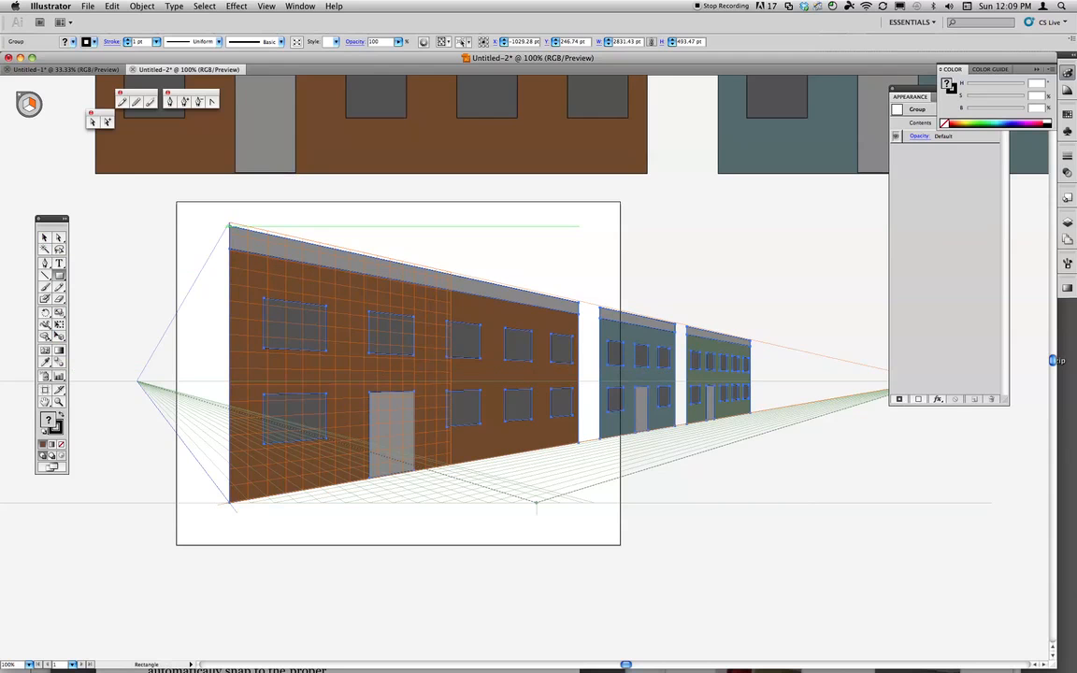
left_click_drag(229, 225, 95, 524)
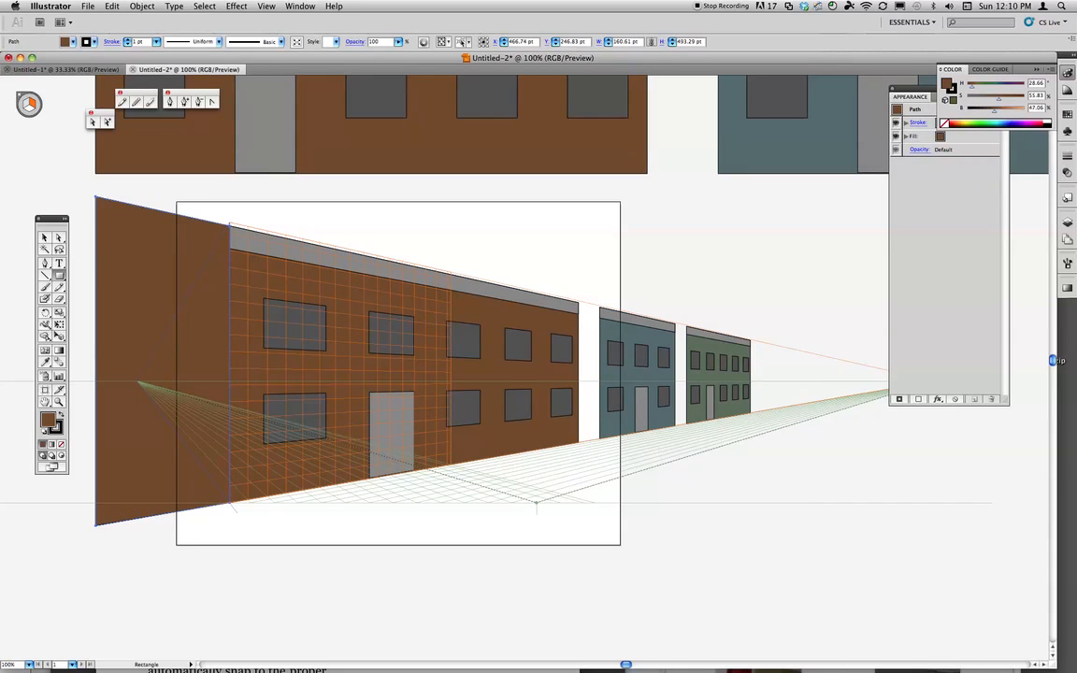
key("super+z")
Activate the left grid plane and draw a brown side wall about 1110 × 493 pt from the brown building's front corner.
left_click(58, 334)
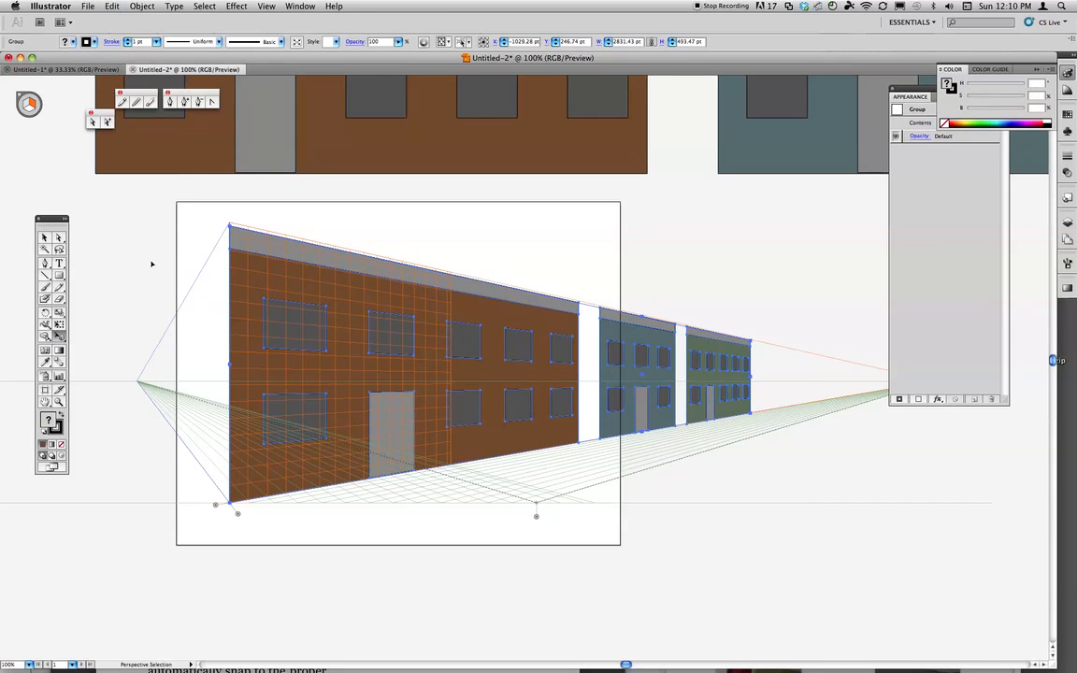
left_click(187, 290)
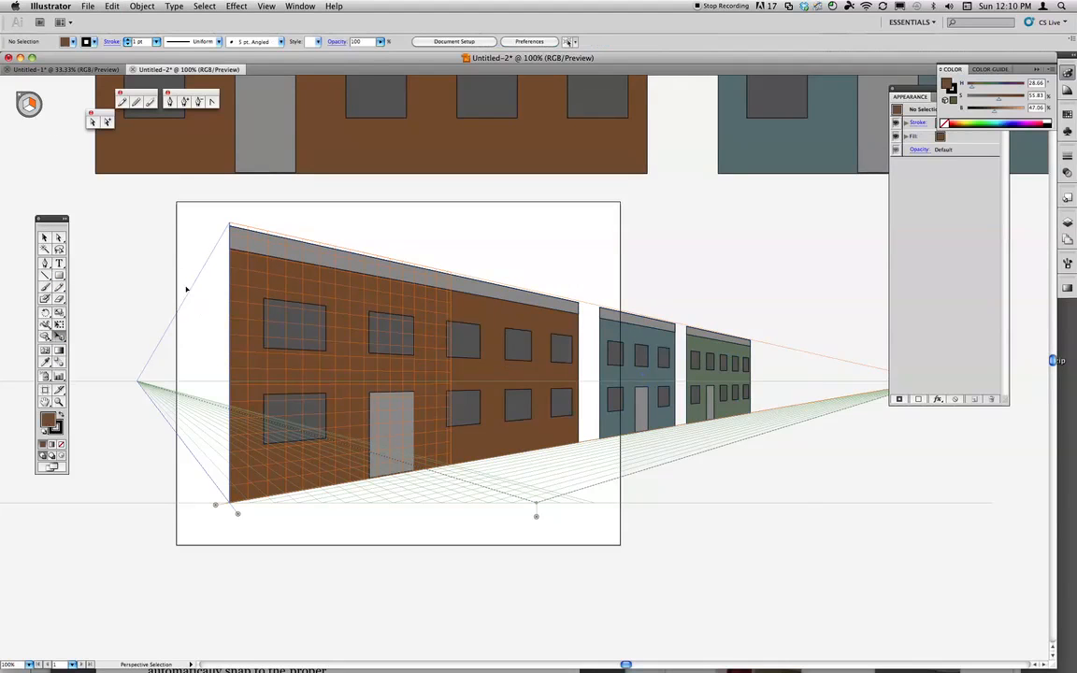
left_click(26, 103)
left_click(58, 277)
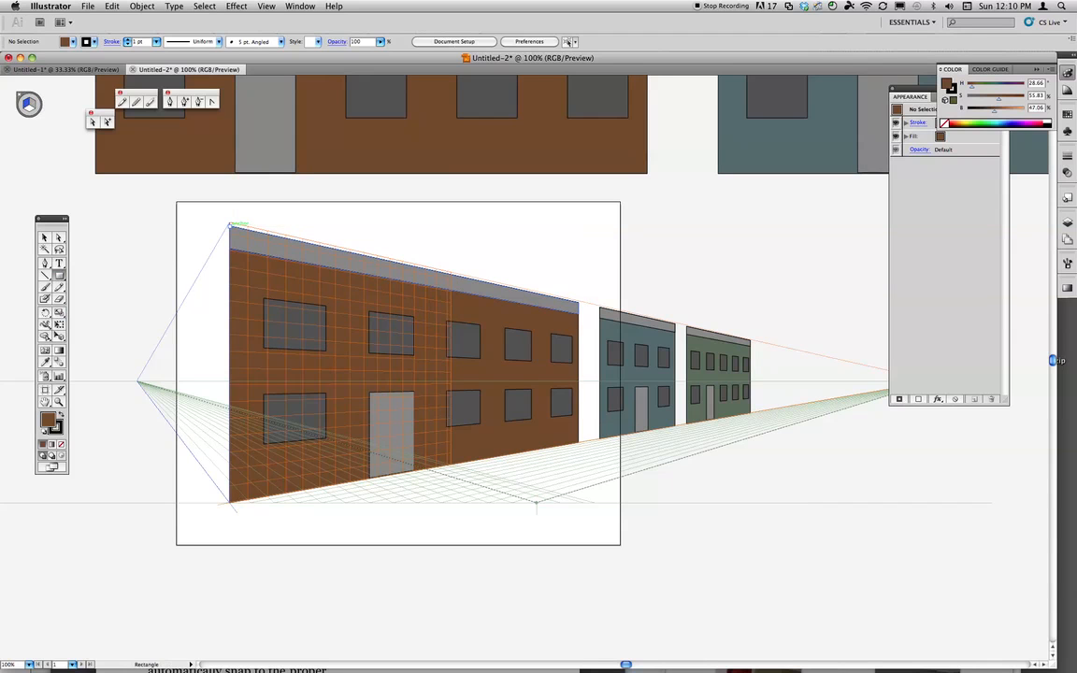
left_click_drag(229, 224, 183, 438)
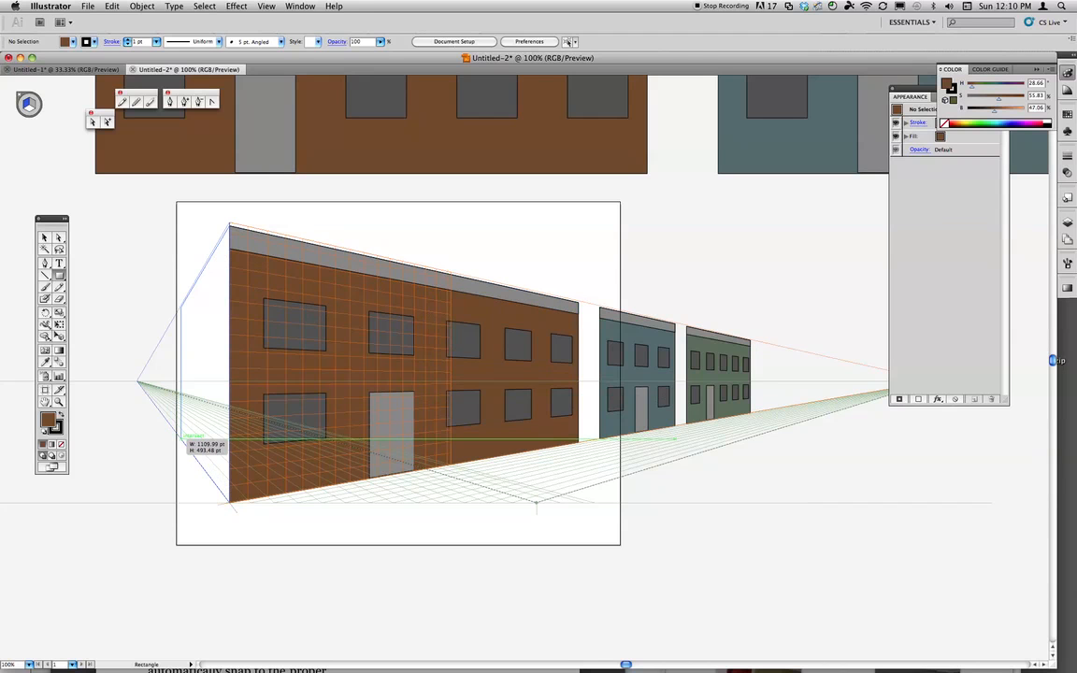
left_click_drag(184, 437, 183, 435)
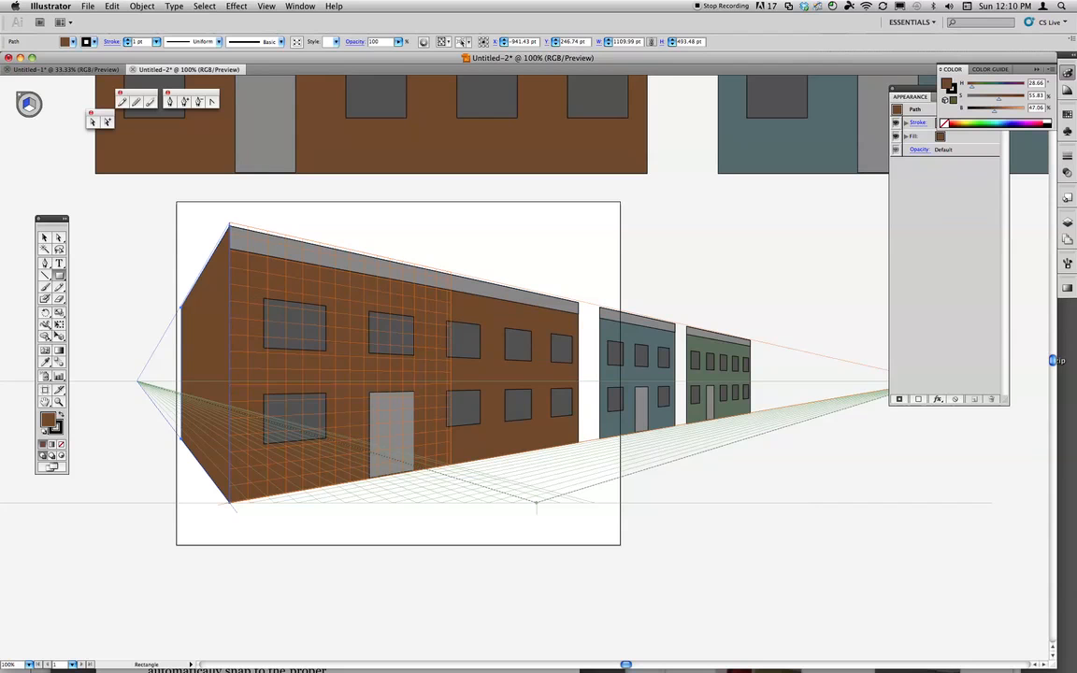
Draw a roof band rectangle about 1110 × 40.5 pt along the top of the brown building's side wall.
key("shift+v")
key("m")
left_click_drag(229, 245, 180, 306)
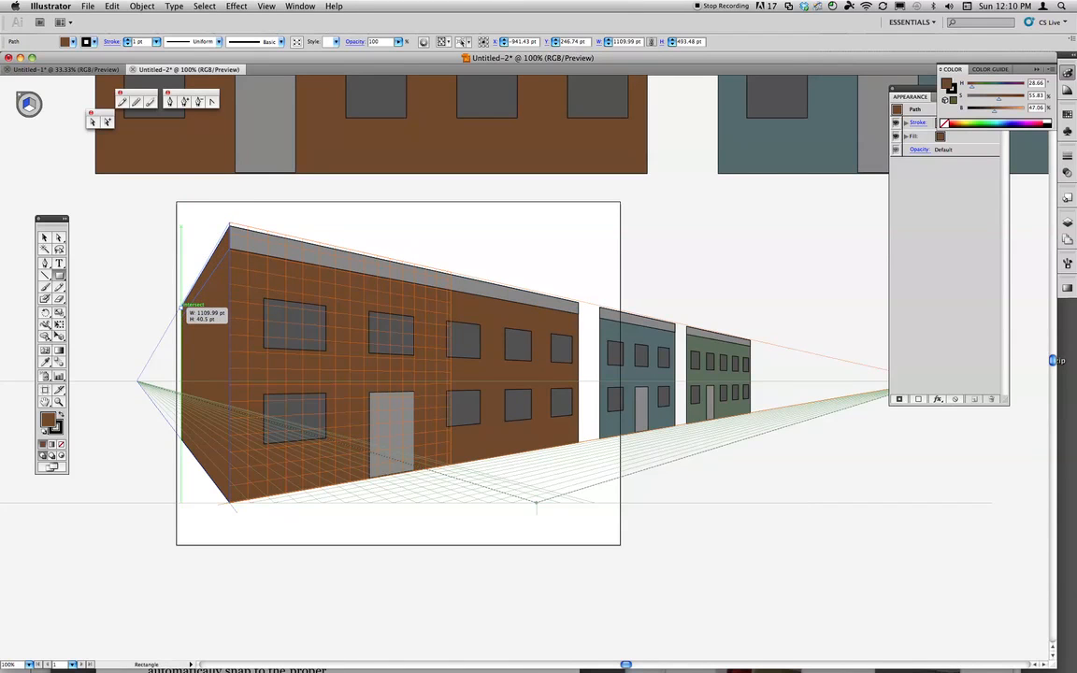
left_click_drag(181, 305, 182, 306)
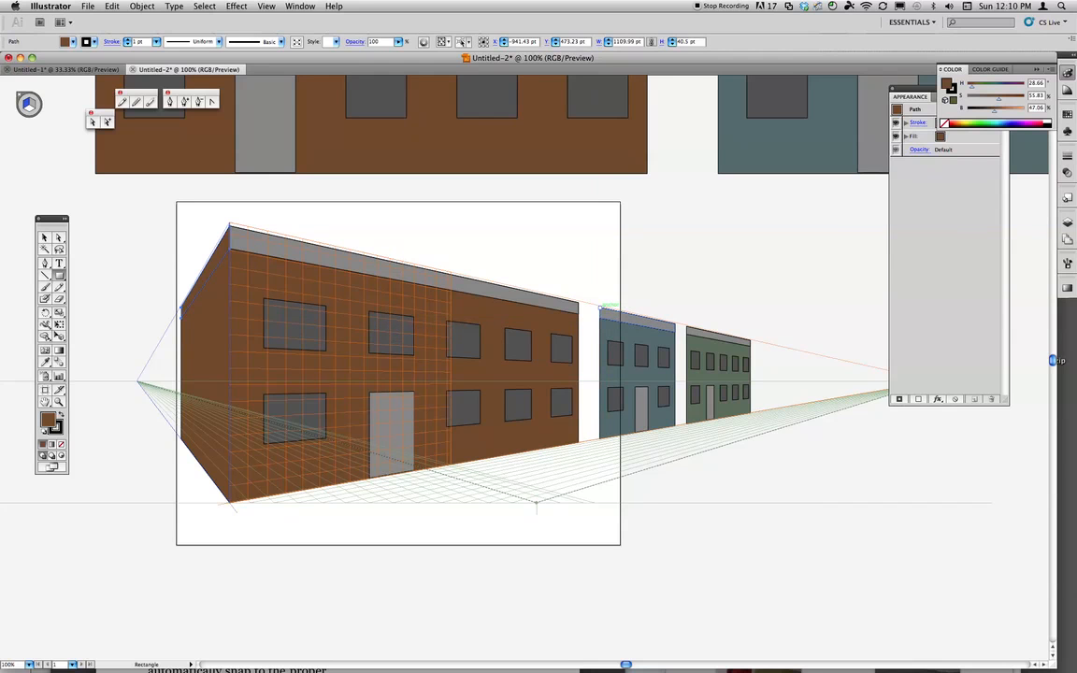
left_click_drag(600, 307, 528, 327)
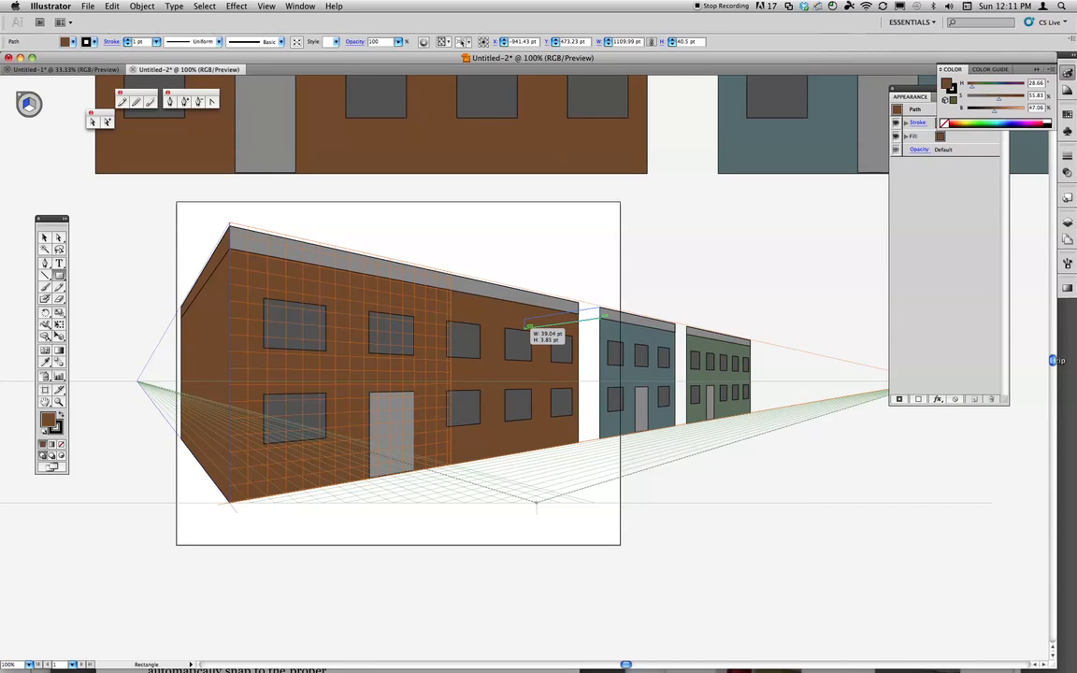
left_click_drag(528, 327, 526, 325)
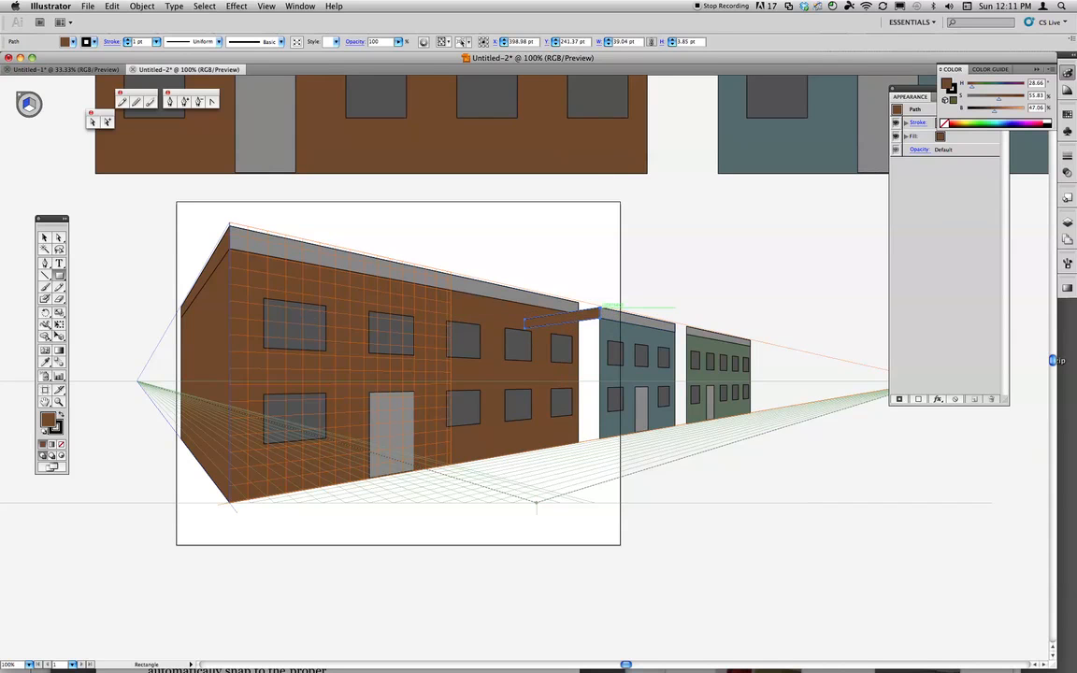
key("super+z")
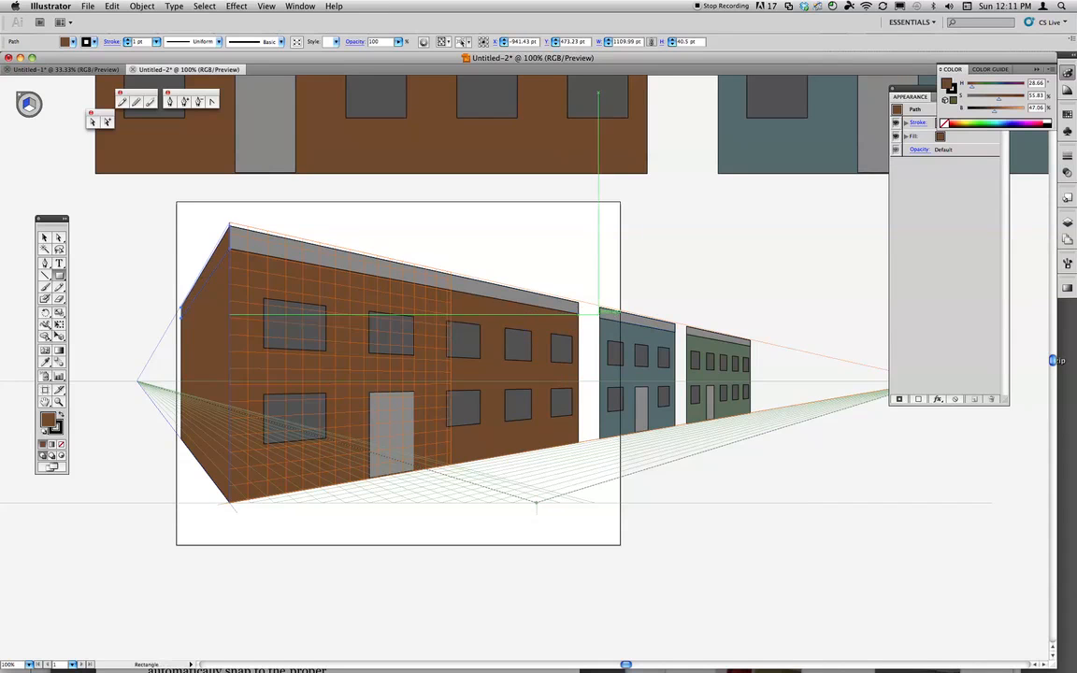
Draw the blue building's side wall about 39 × 47 pt on the left plane and add a roof band across its top.
left_click_drag(600, 307, 594, 328)
left_click_drag(548, 405, 527, 429)
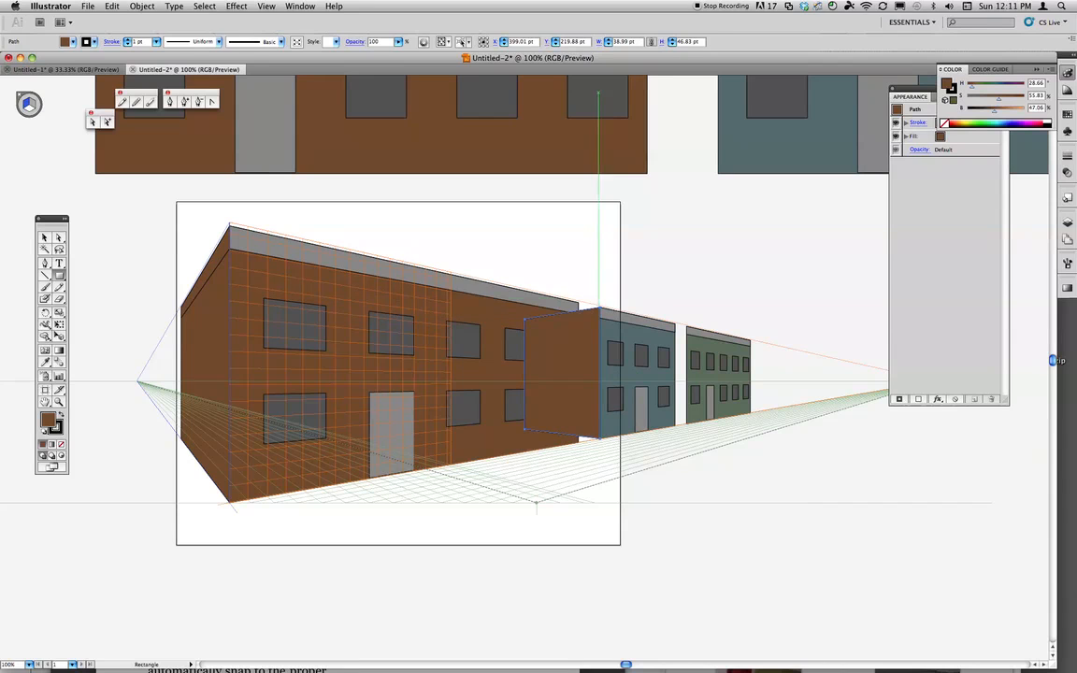
left_click_drag(599, 308, 525, 328)
Draw the green building's side wall on the left plane, about 15 × 29 pt, from its roof corner down to its base.
left_click_drag(686, 326, 648, 411)
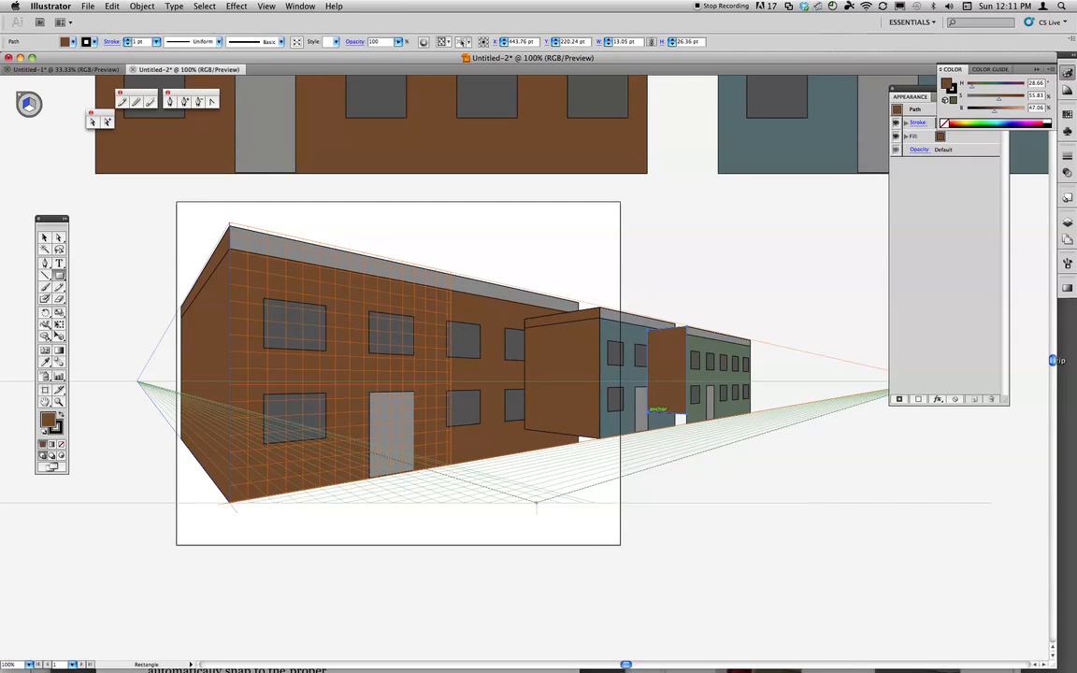
key("ctrl+z")
left_click_drag(689, 325, 642, 422)
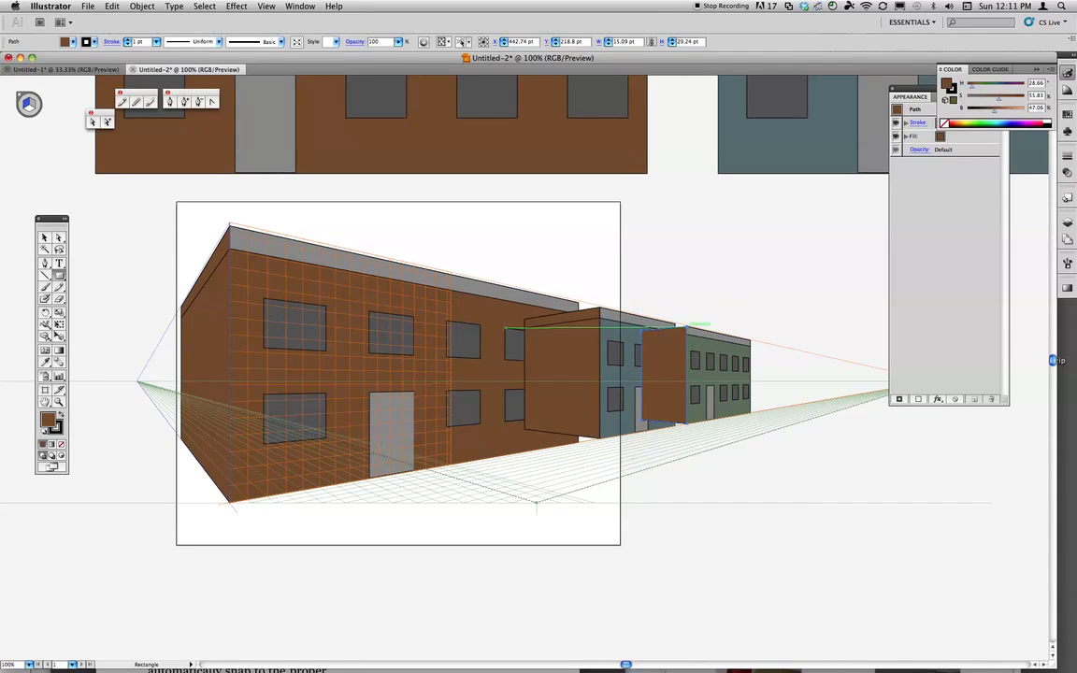
Draw a roof band about 15 × 2.9 pt atop the green building's side wall, turn off Smart Guides and clear the selection.
left_click_drag(689, 327, 641, 338)
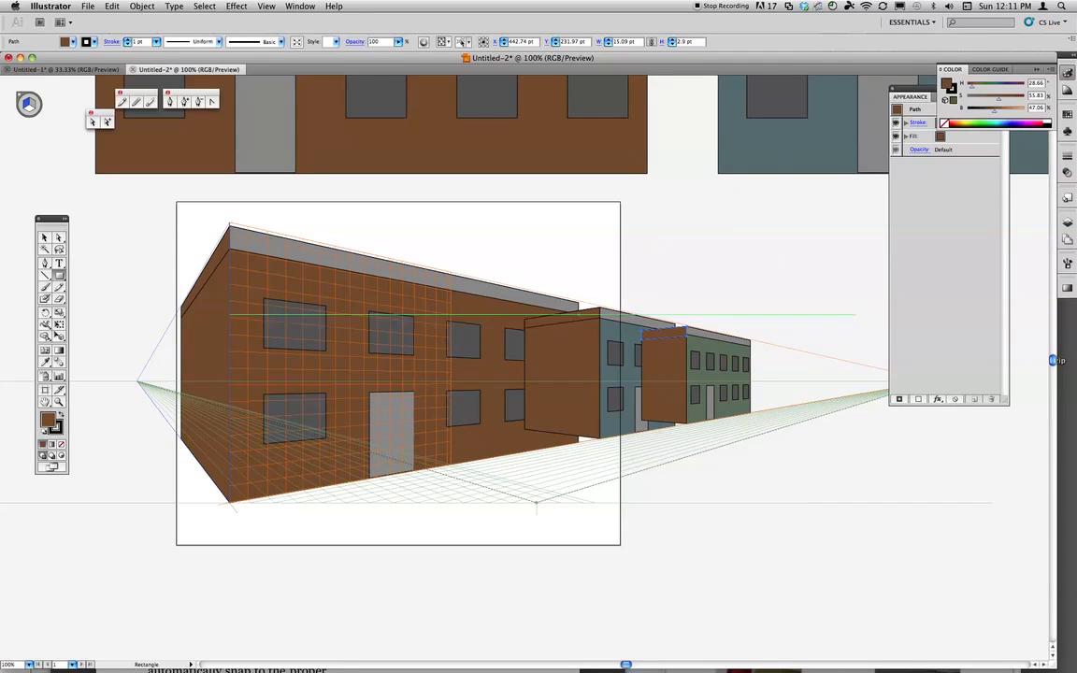
key("super+z")
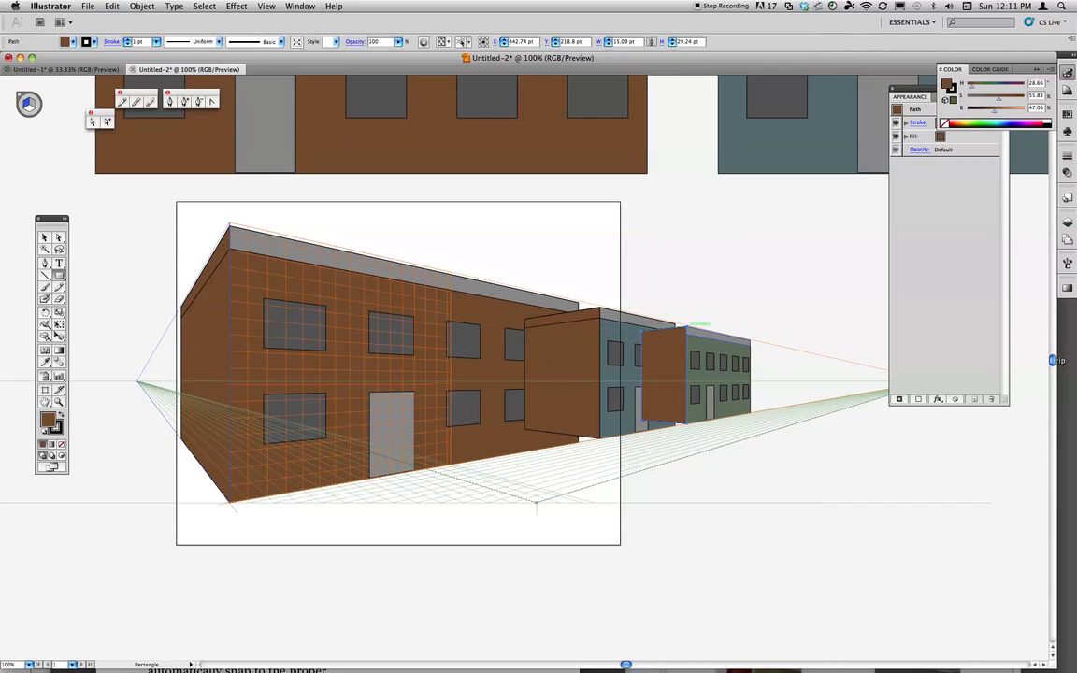
left_click_drag(689, 328, 641, 336)
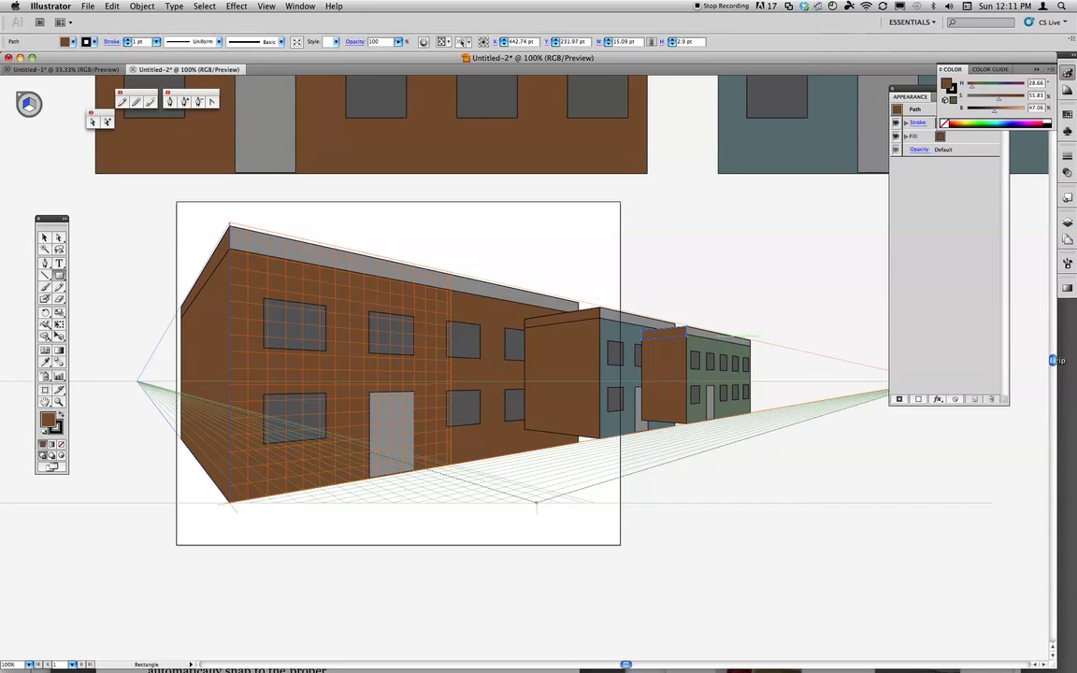
key("v")
key("super+u")
left_click(721, 269)
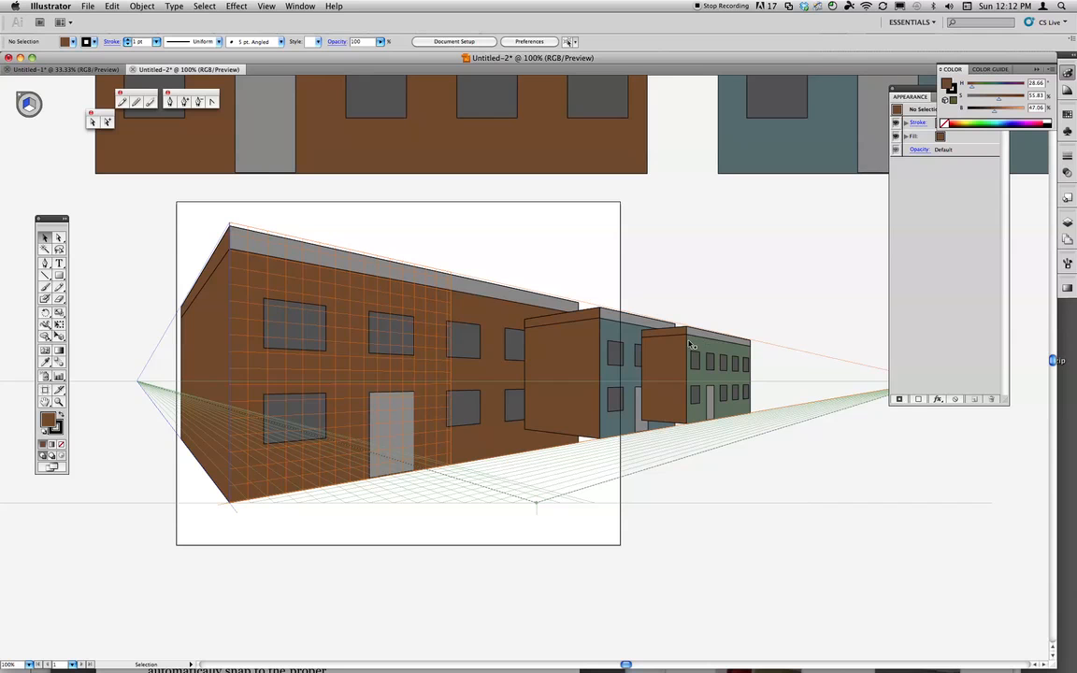
Select the side walls and side roof bands of all three perspective buildings and send them to the back.
left_click(681, 333)
left_click(675, 354, "shift")
left_click(581, 347, "shift")
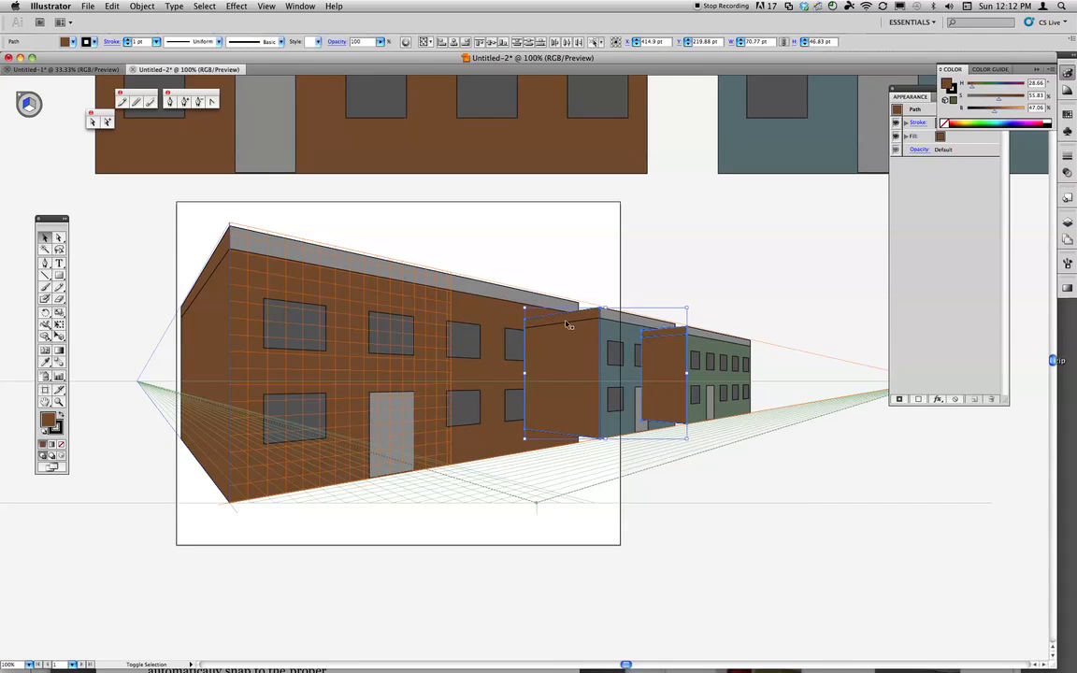
left_click(220, 307, "shift")
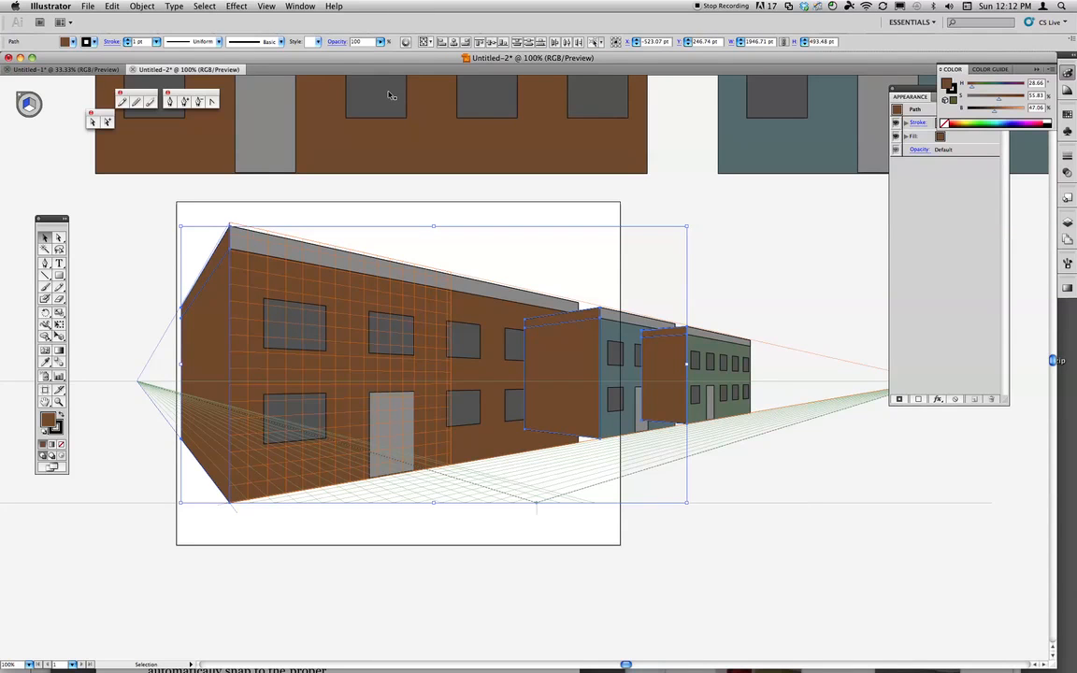
key("super+shift+[")
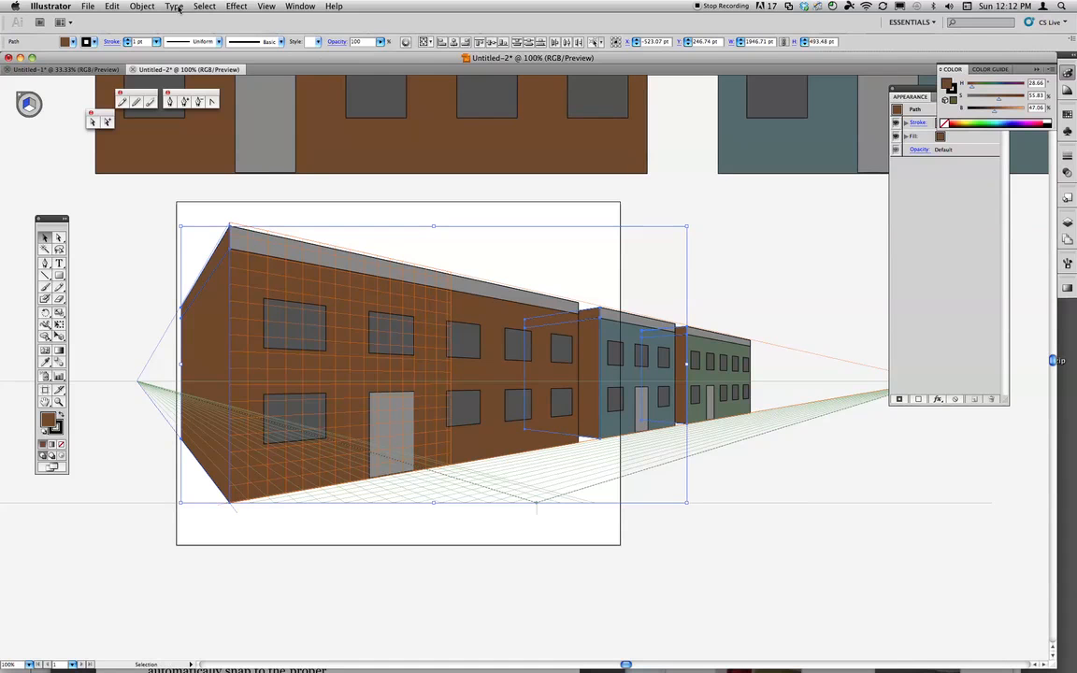
Bring the selected side walls and roof bands to the front, return them to the back and clear the selection.
left_click(142, 7)
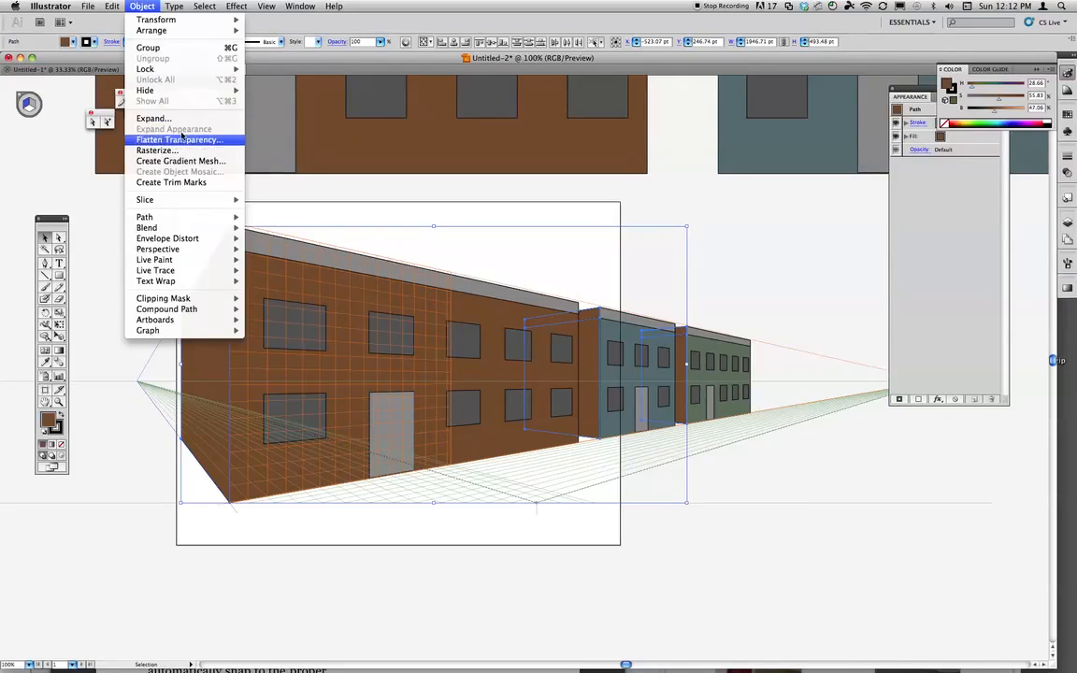
mouse_move(244, 34)
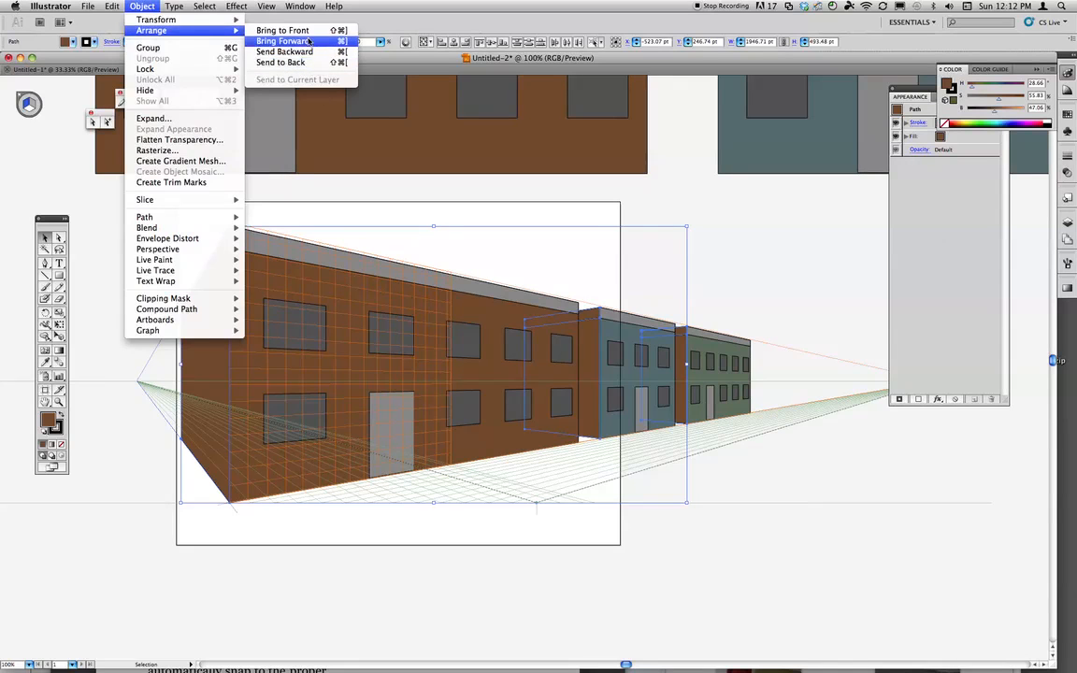
left_click(526, 178)
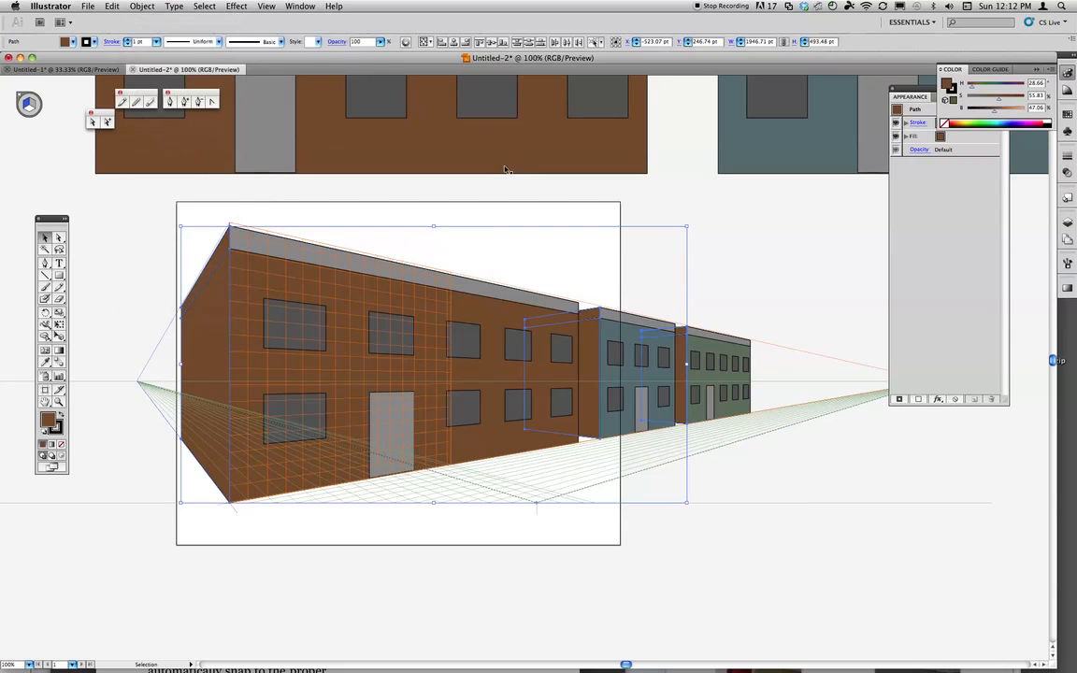
key("a")
key("super+bracketright")
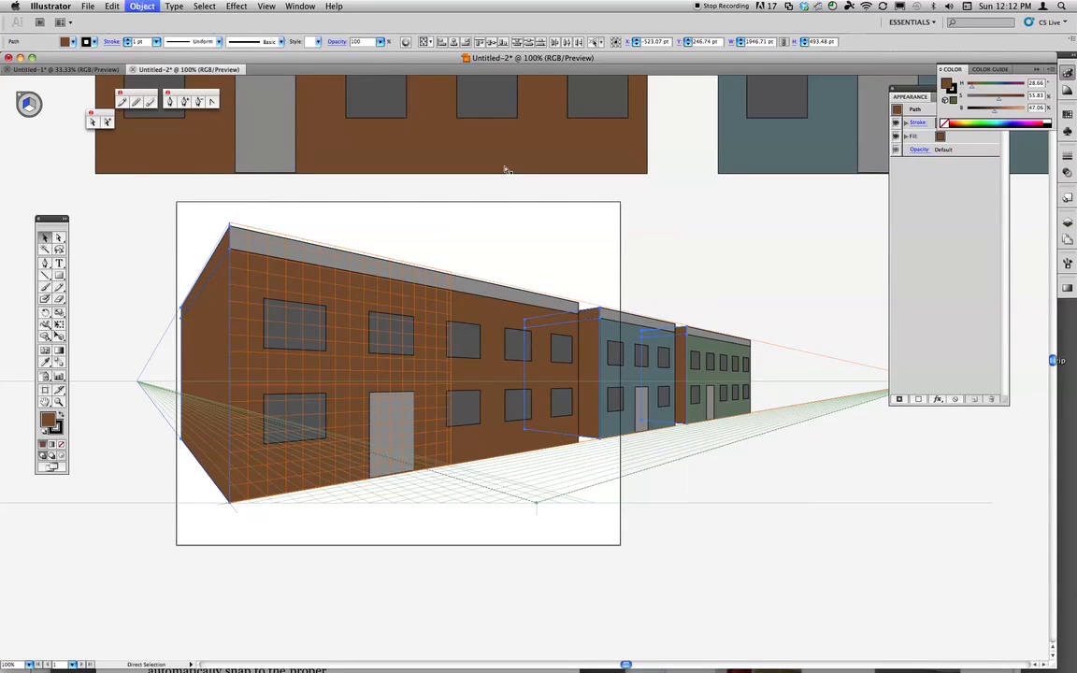
key("super+bracketleft")
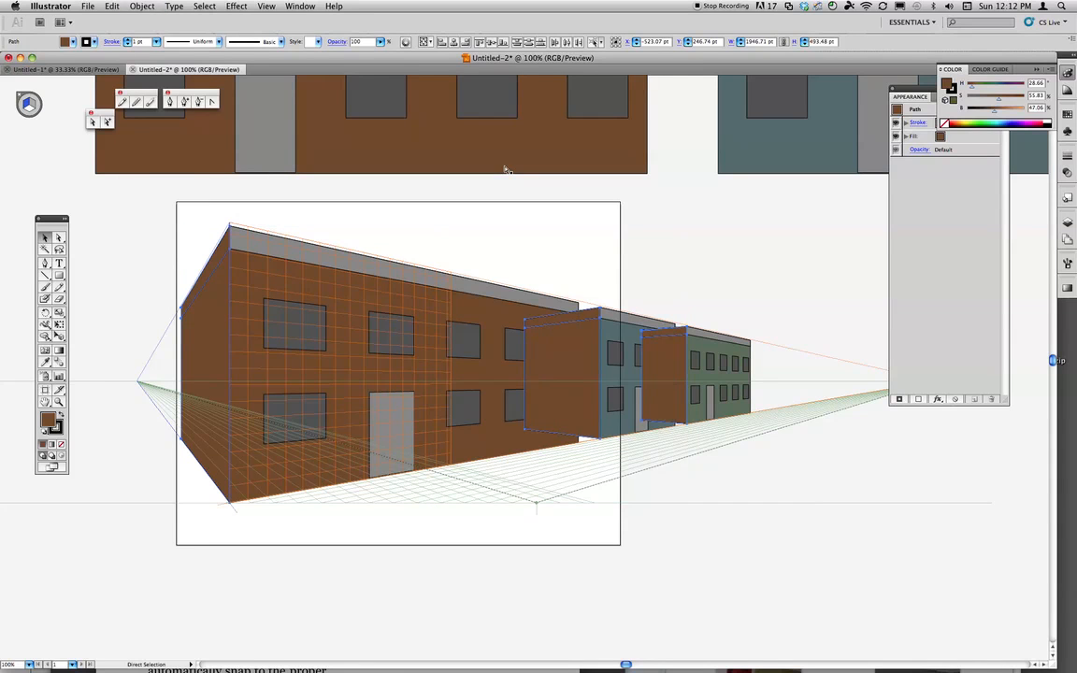
key("super+bracketleft")
key("v")
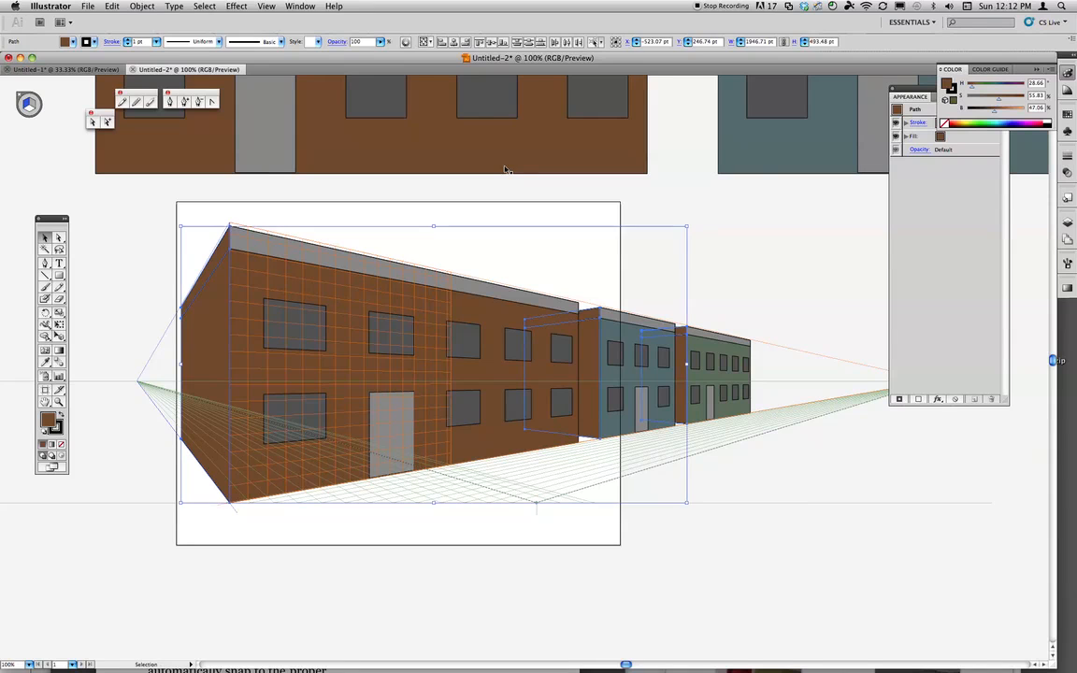
left_click(759, 253)
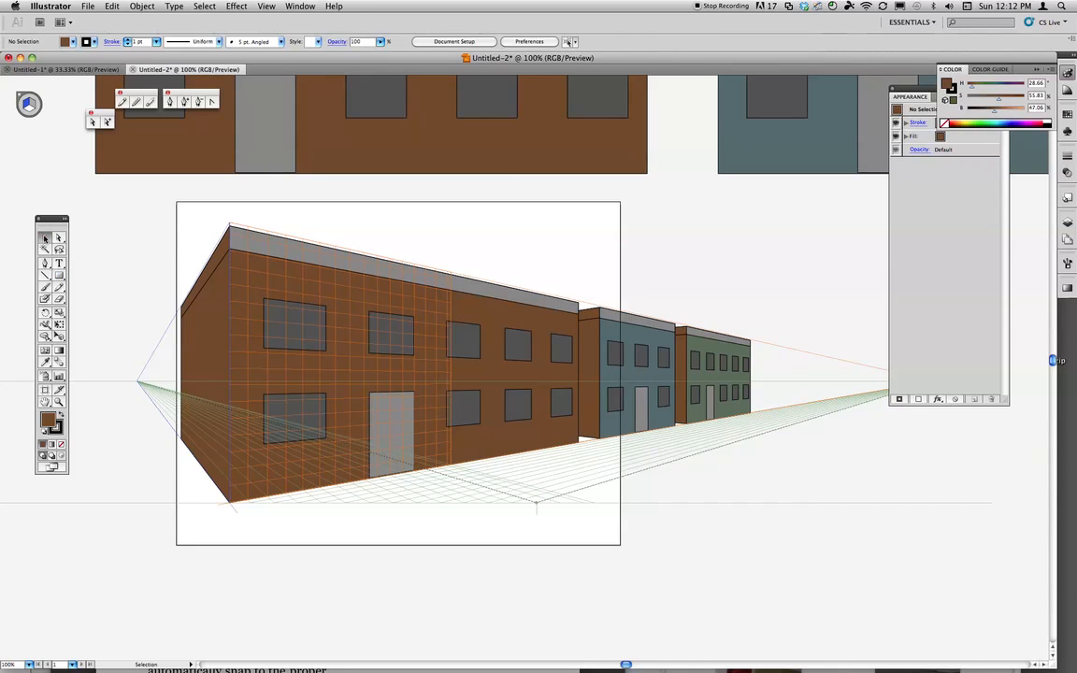
left_click(181, 283)
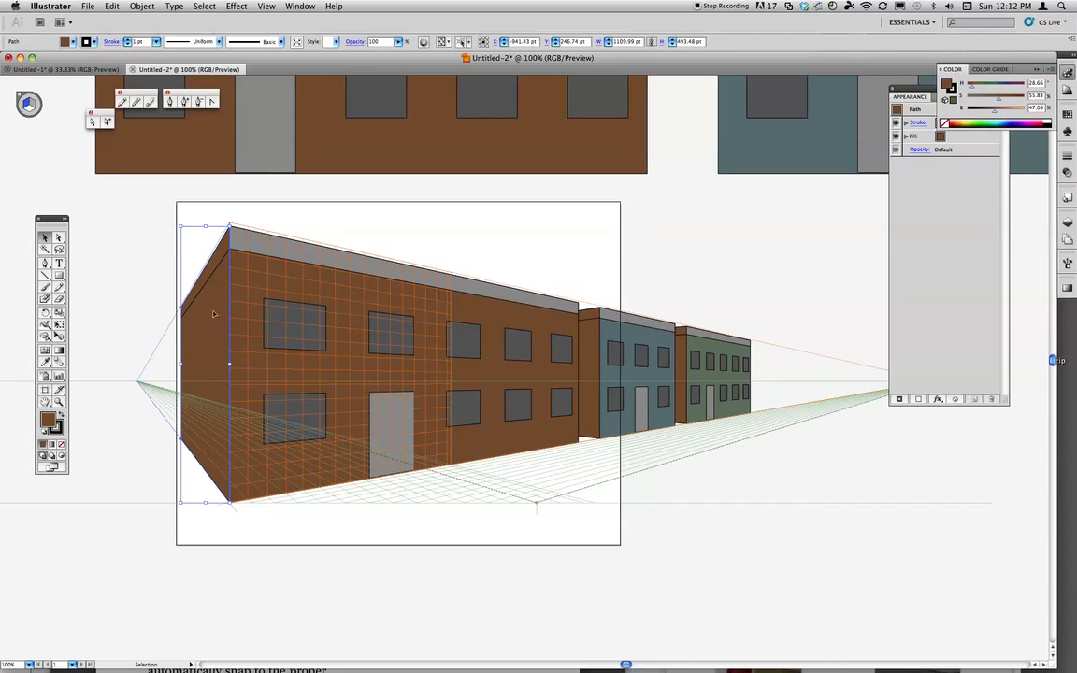
key("i")
left_click(233, 234)
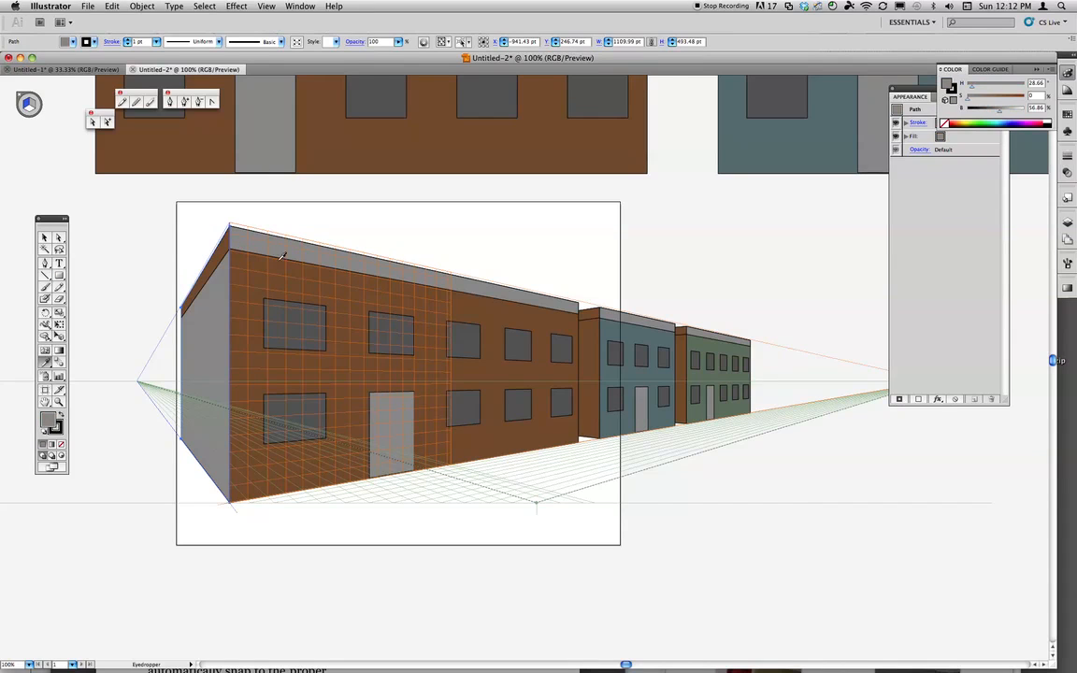
key("super+z")
With the Eyedropper, match the brown and blue buildings' side roof bands to the front grey and the blue side wall to its facade.
key("i")
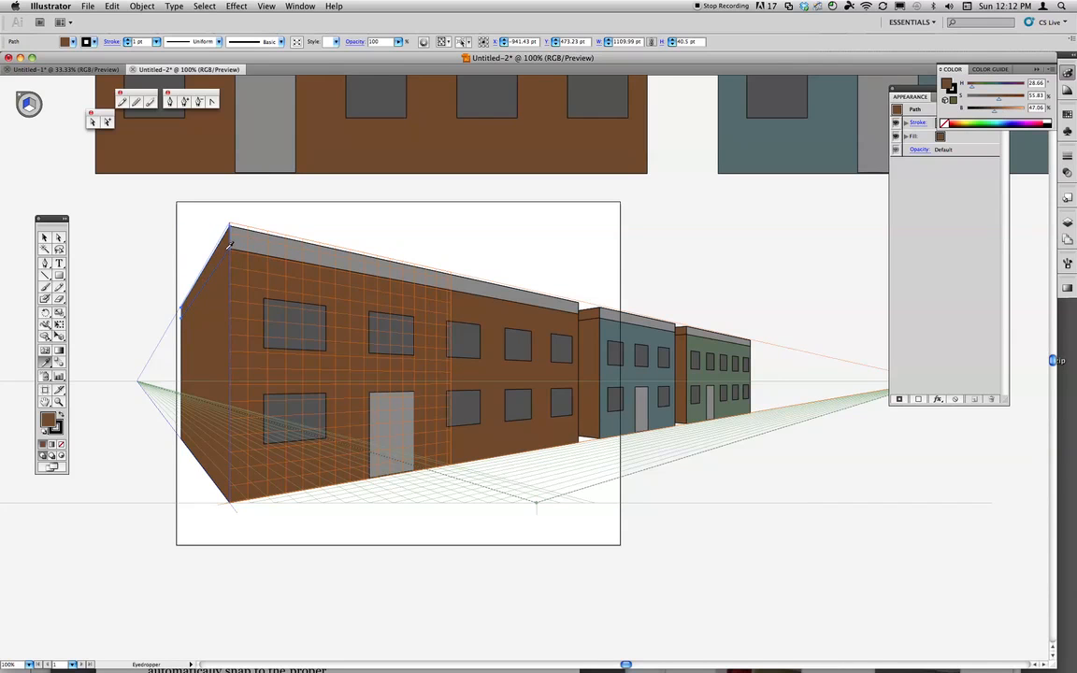
left_click(268, 241)
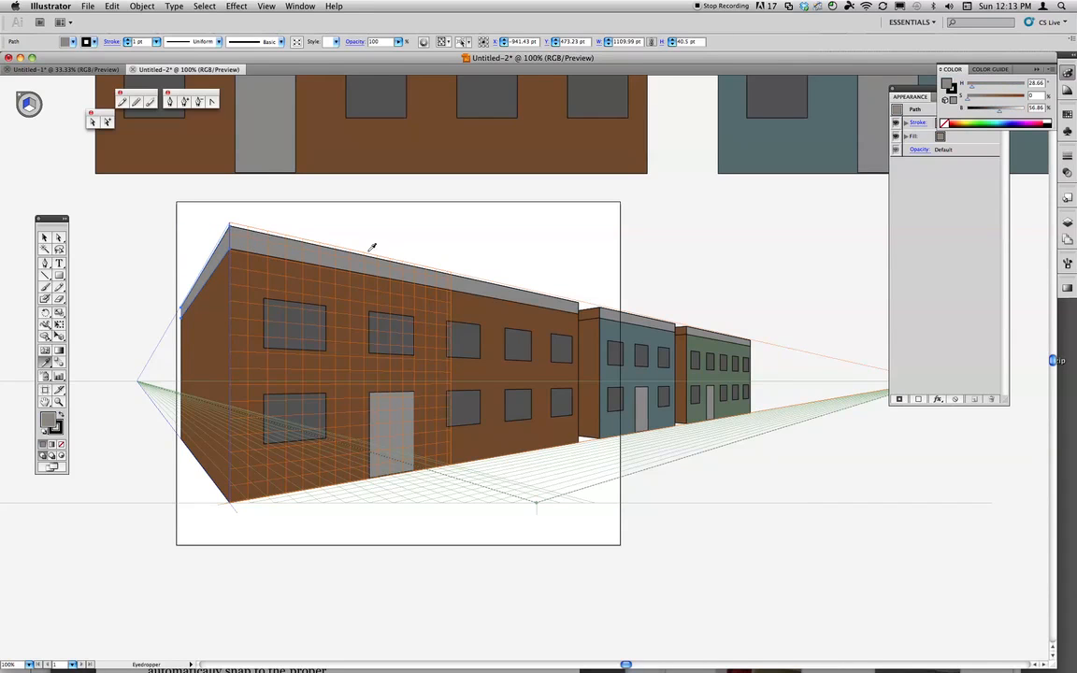
left_click(595, 348, "super")
left_click(613, 331)
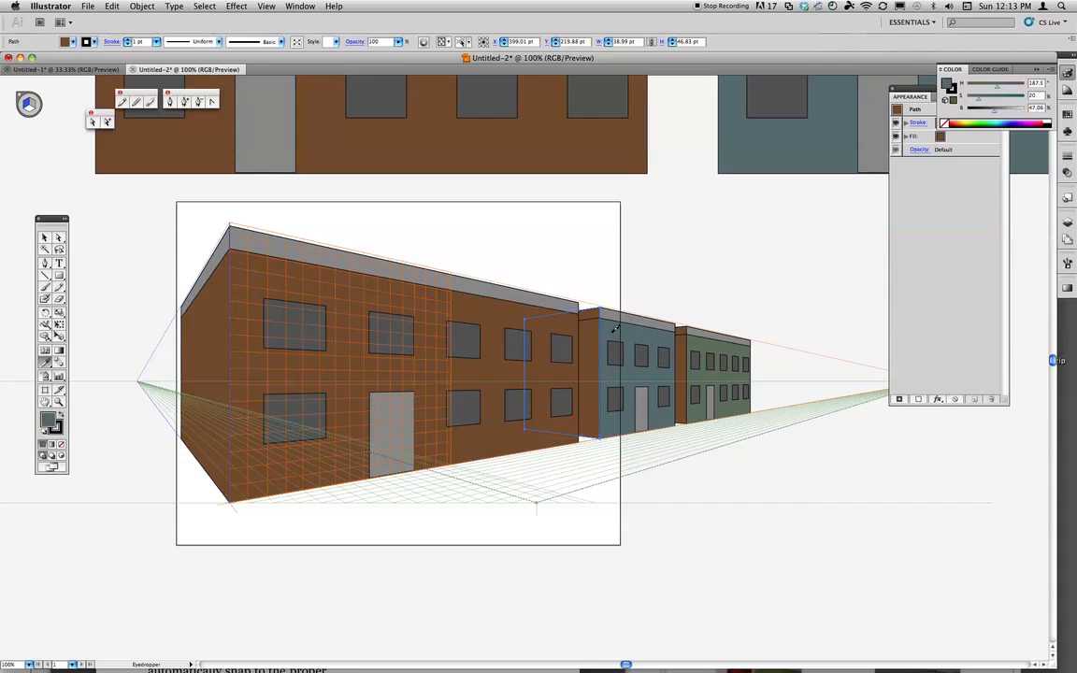
left_click(599, 309, "super")
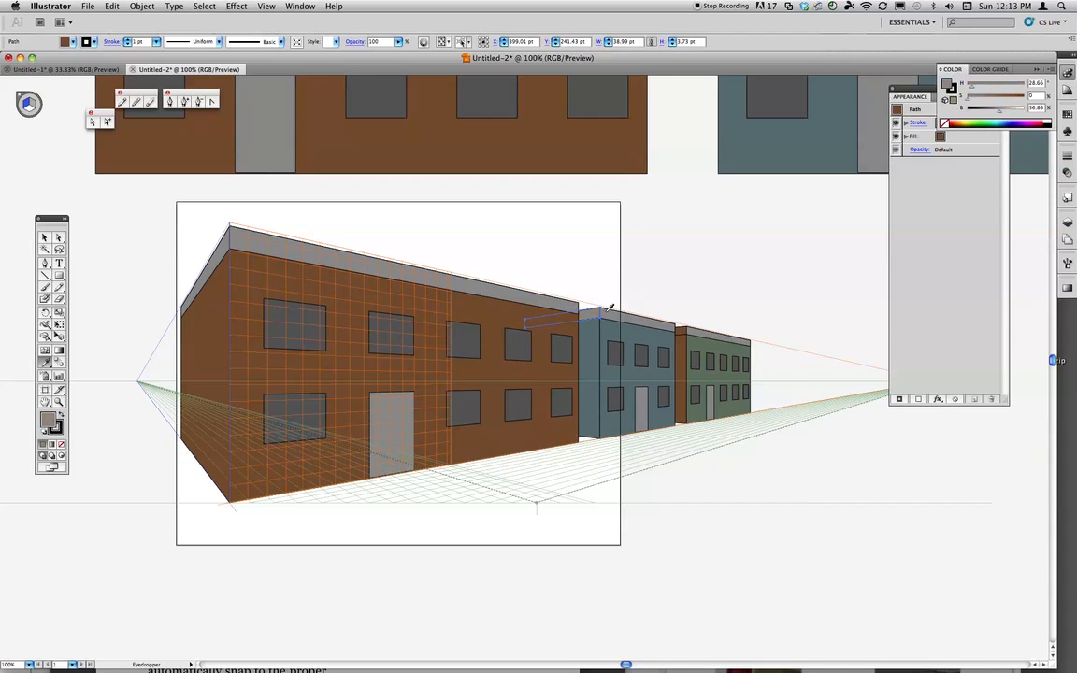
left_click(688, 329)
Match the green building's side wall to its facade and its side roof band to the front grey, and clear the selection.
left_click(681, 344, "super")
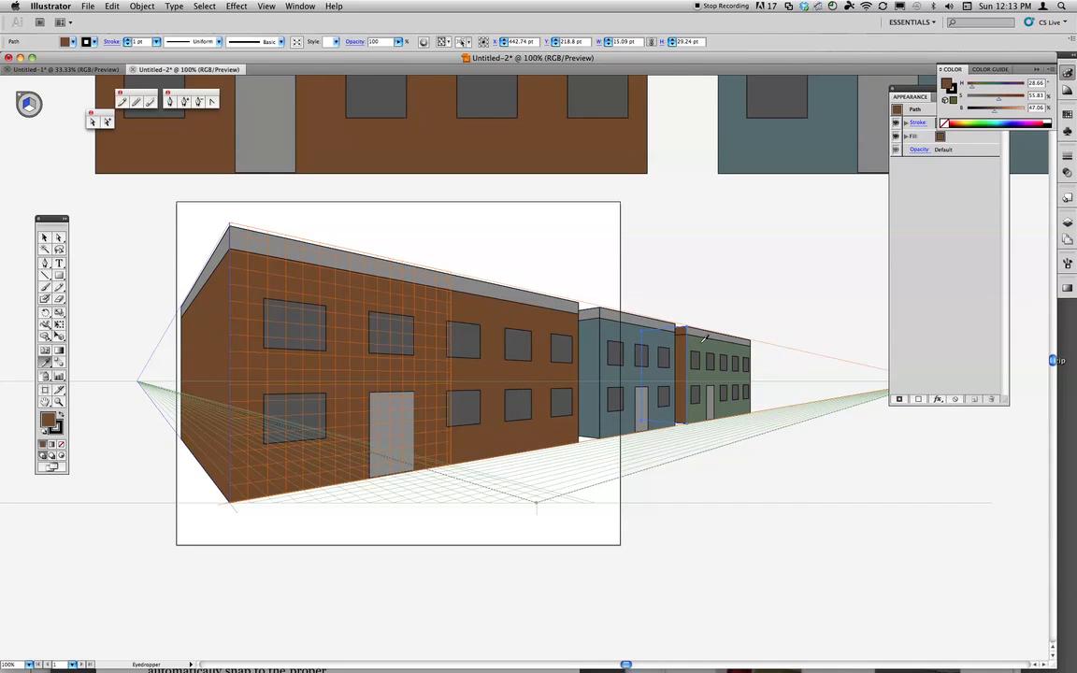
left_click(702, 341)
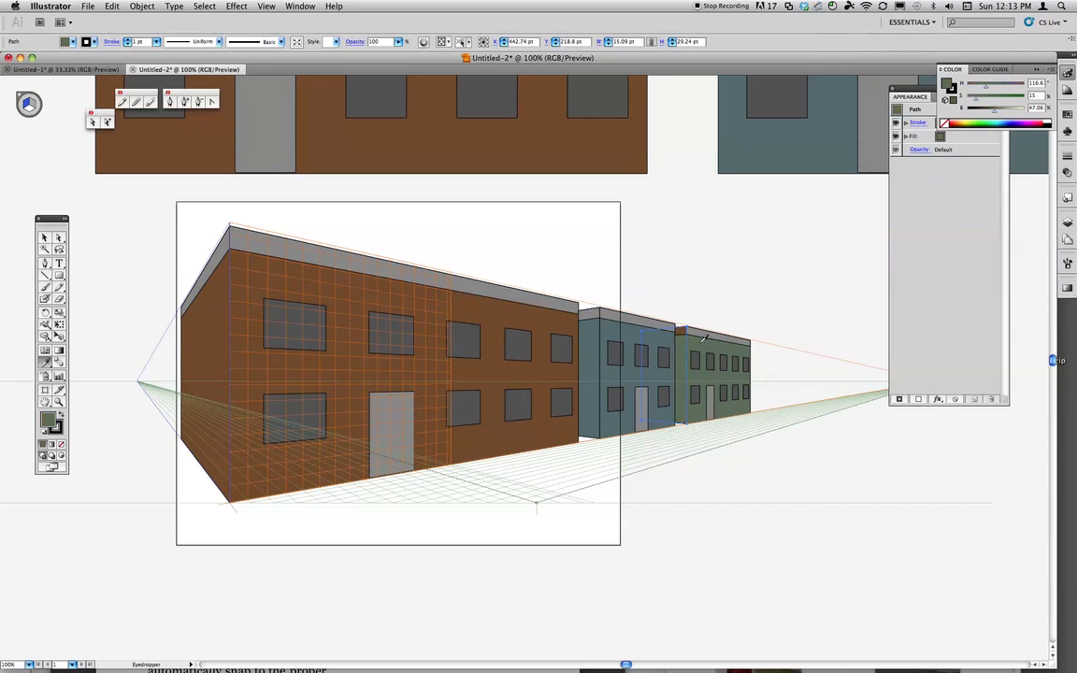
left_click(682, 331, "super")
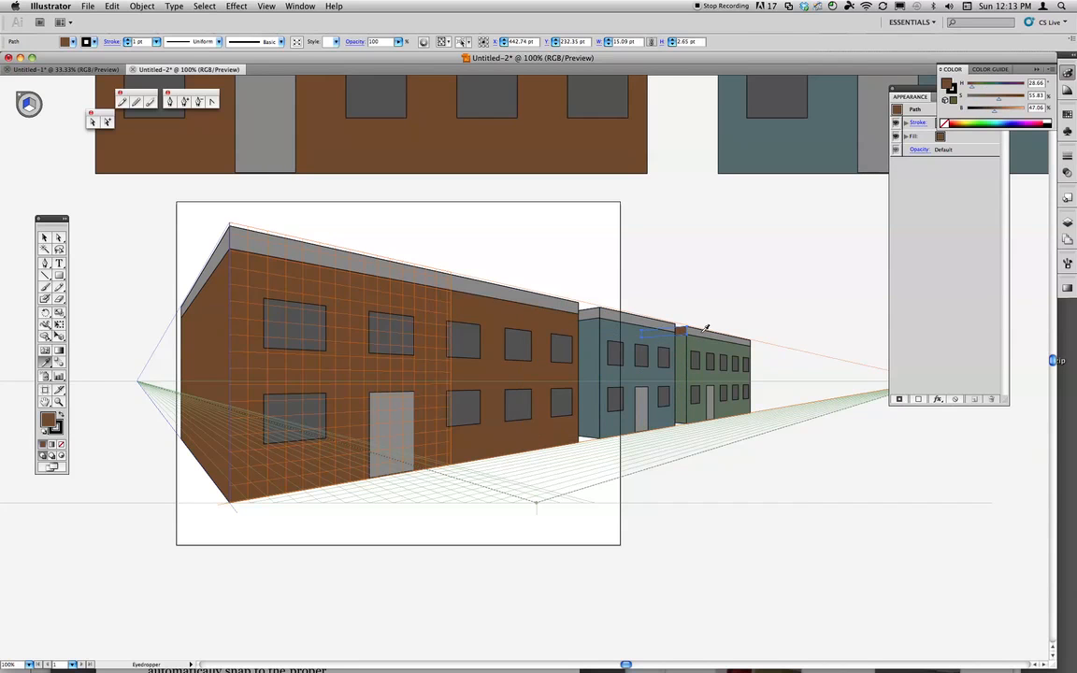
left_click(749, 345)
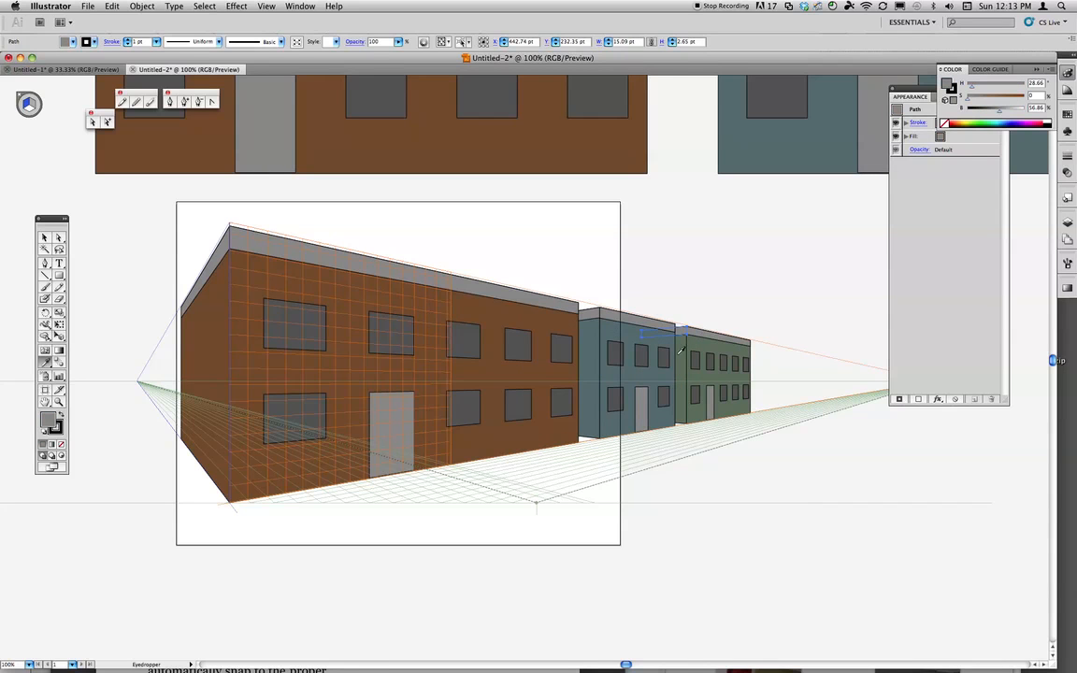
left_click(687, 314, "super")
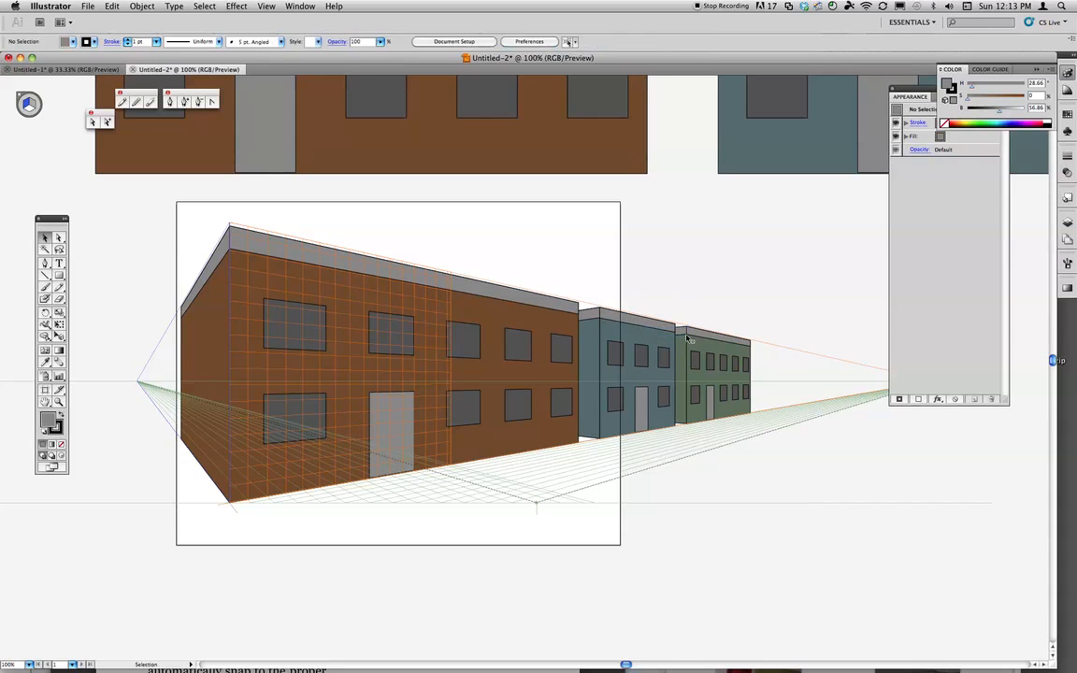
Select the side roof bands of all three buildings and darken their fill to about 38% brightness.
left_click(680, 330, "super")
left_click(596, 314, "shift")
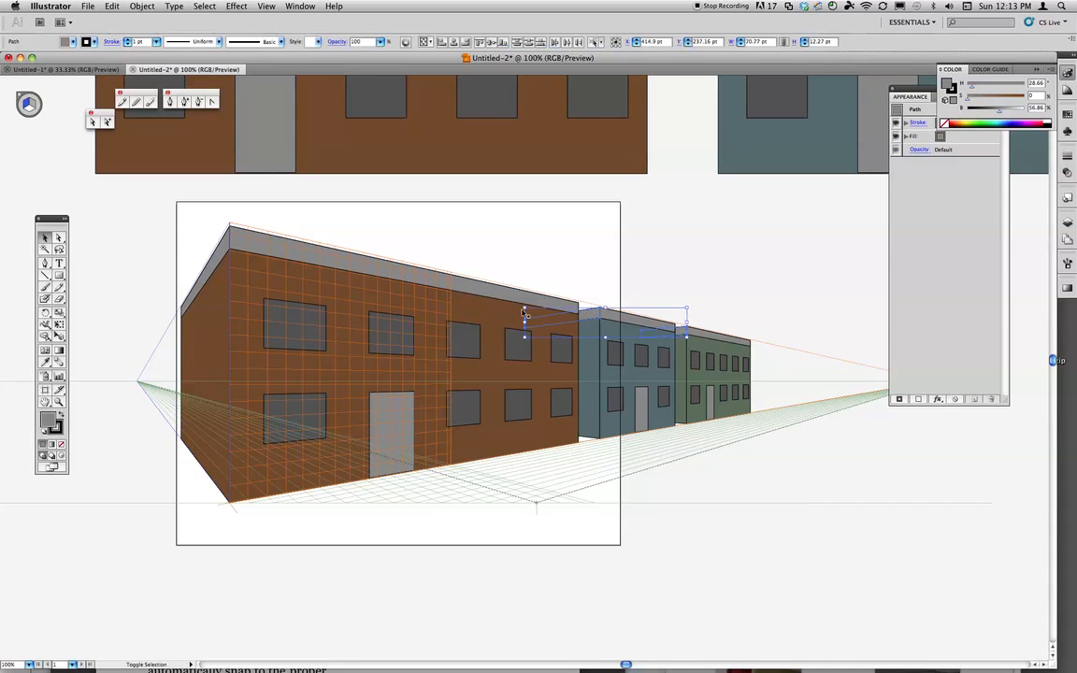
left_click(208, 238, "shift")
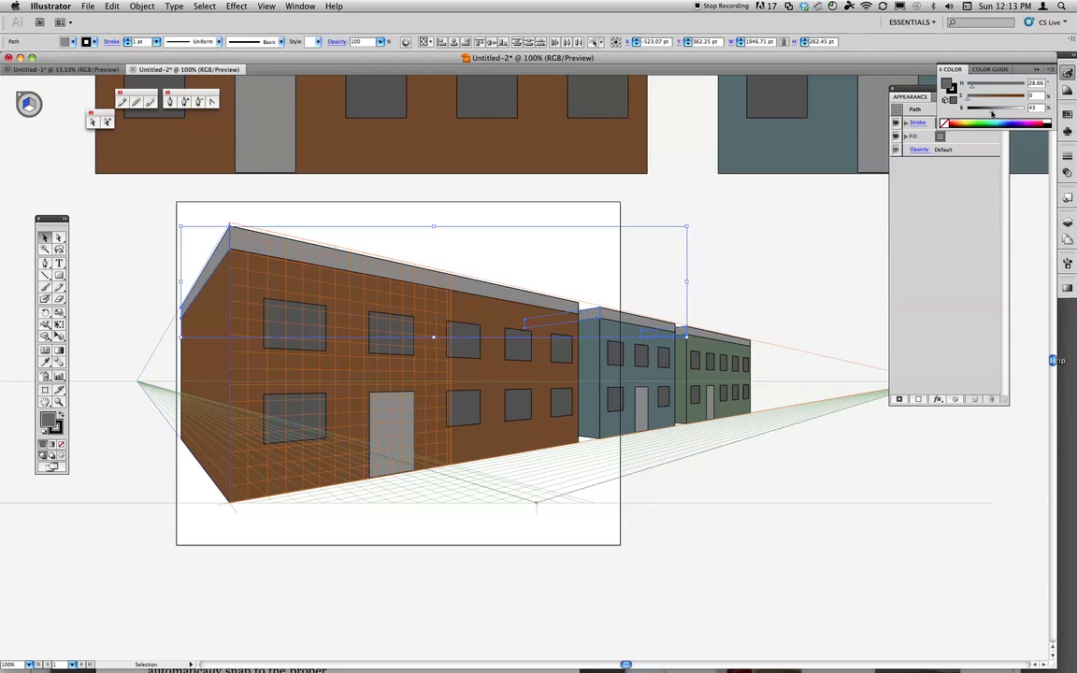
left_click_drag(999, 113, 988, 113)
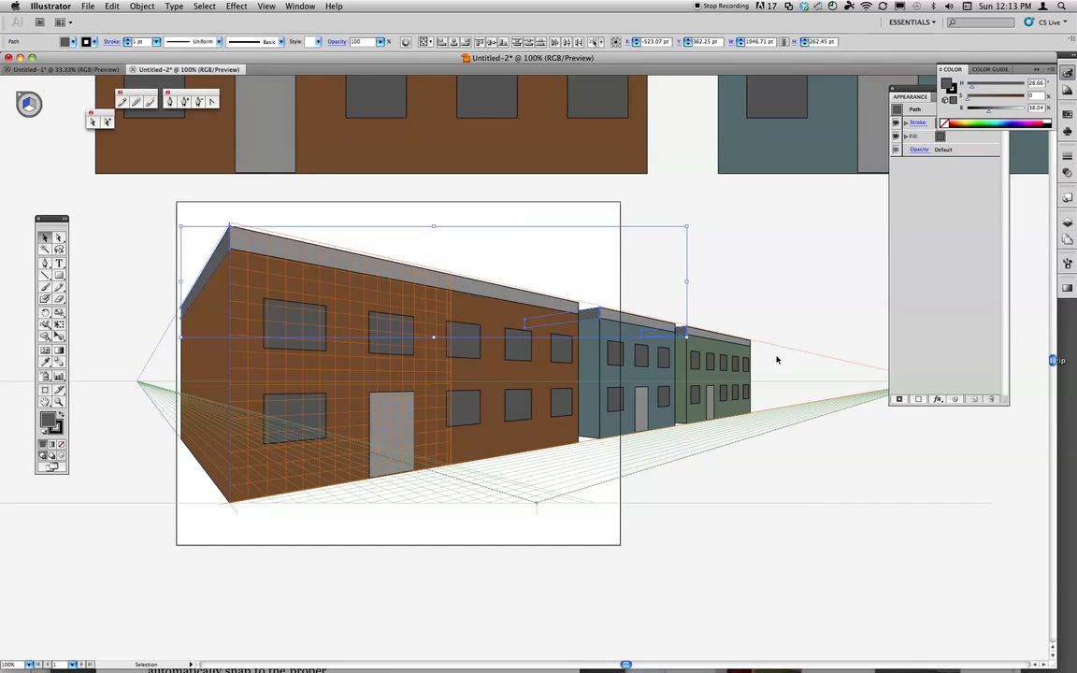
Select only the green building's side wall and darken its fill to about 35% brightness.
left_click(680, 352)
left_click(595, 361)
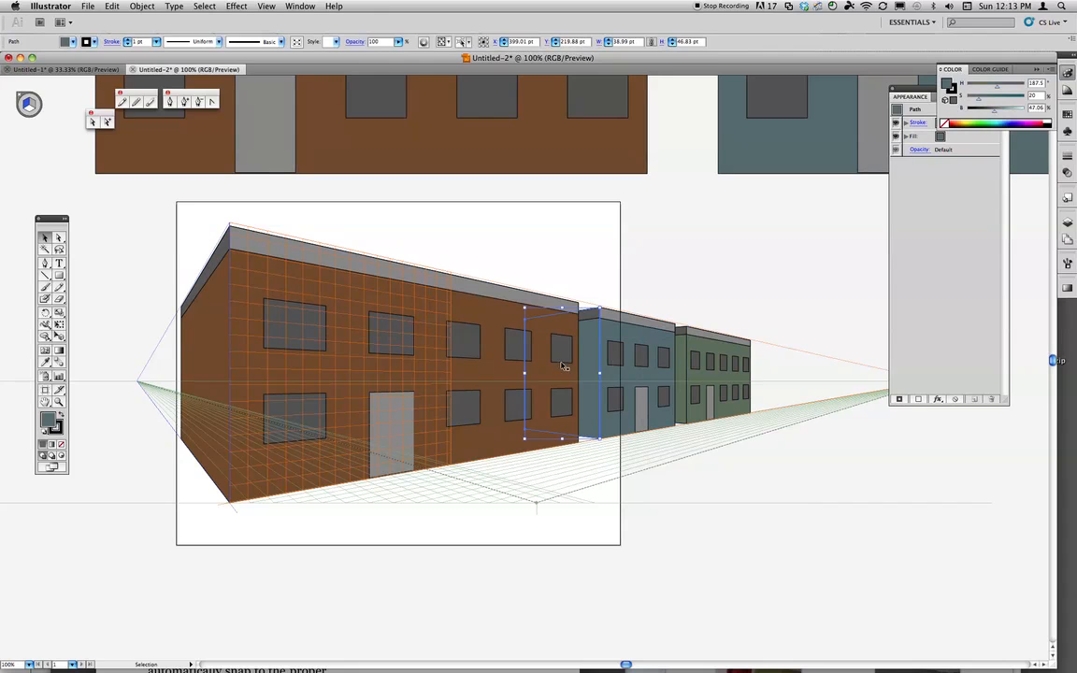
left_click(679, 350, "shift")
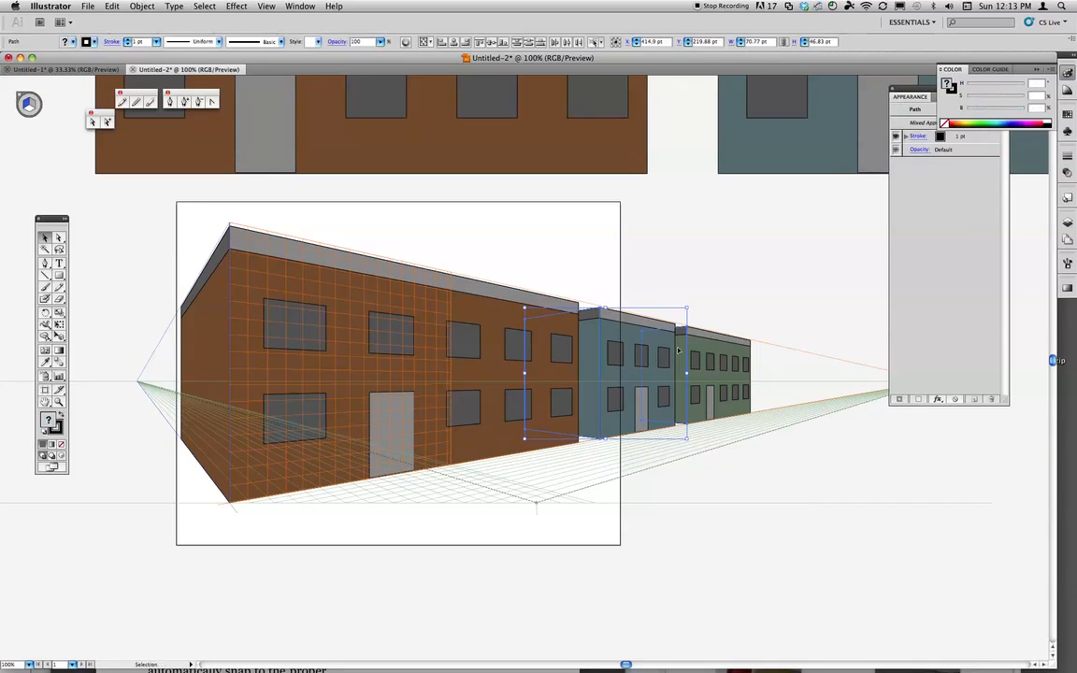
left_click(679, 351)
left_click(716, 290)
left_click(681, 351)
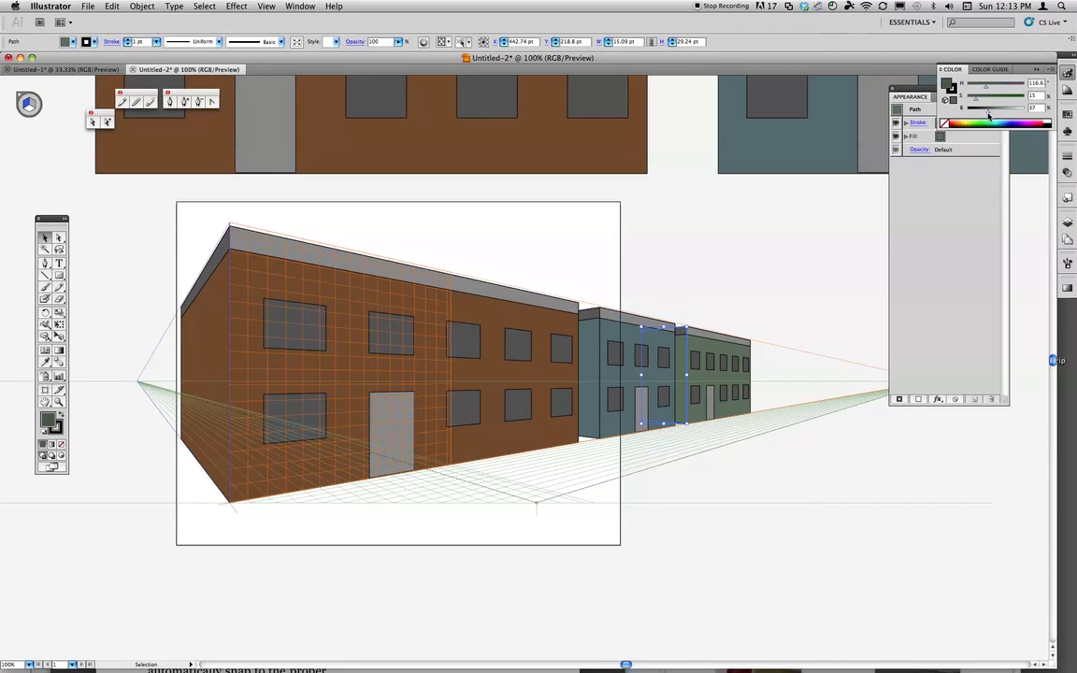
left_click_drag(993, 114, 987, 116)
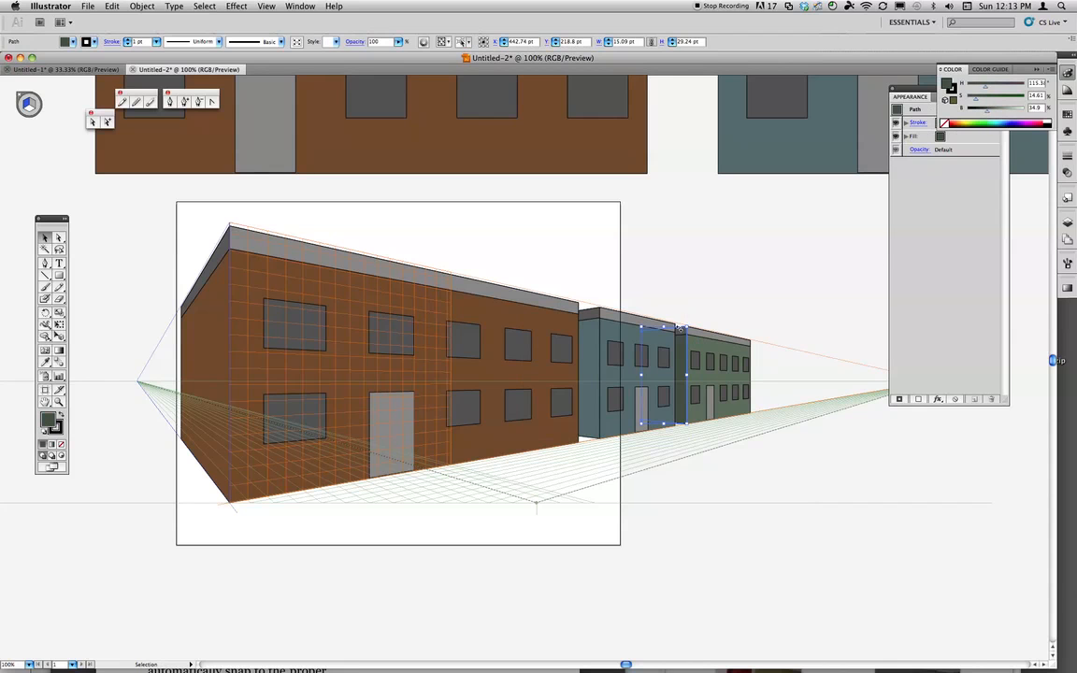
Darken the side walls of the blue and brown buildings to about 37% brightness each and clear the selection.
left_click_drag(678, 329, 521, 310)
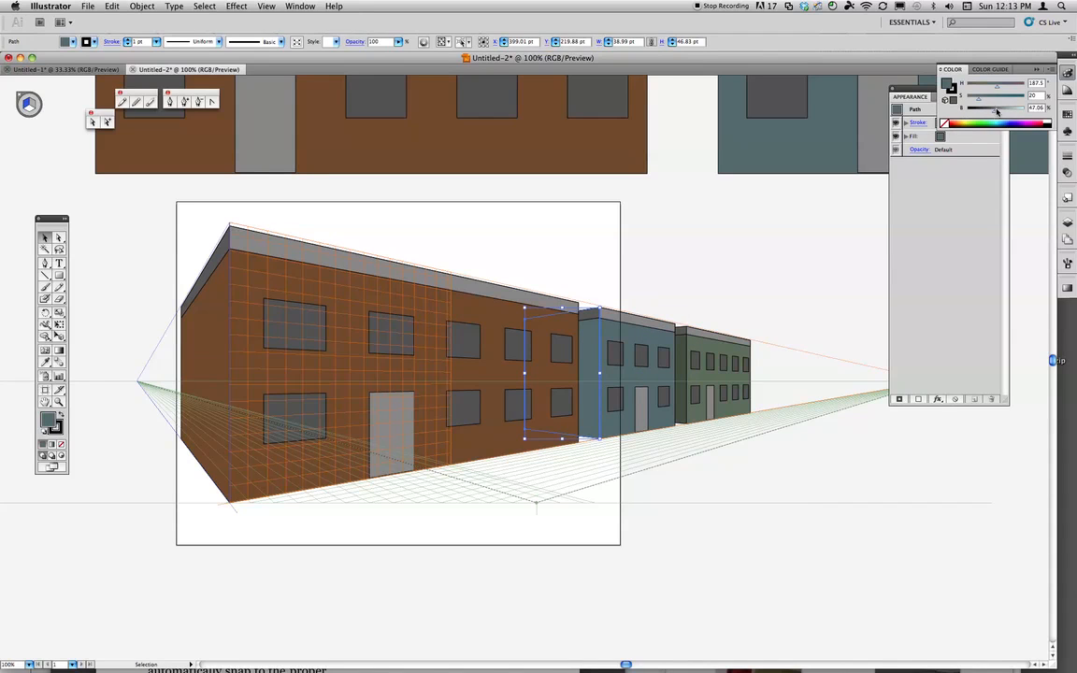
left_click_drag(993, 112, 988, 113)
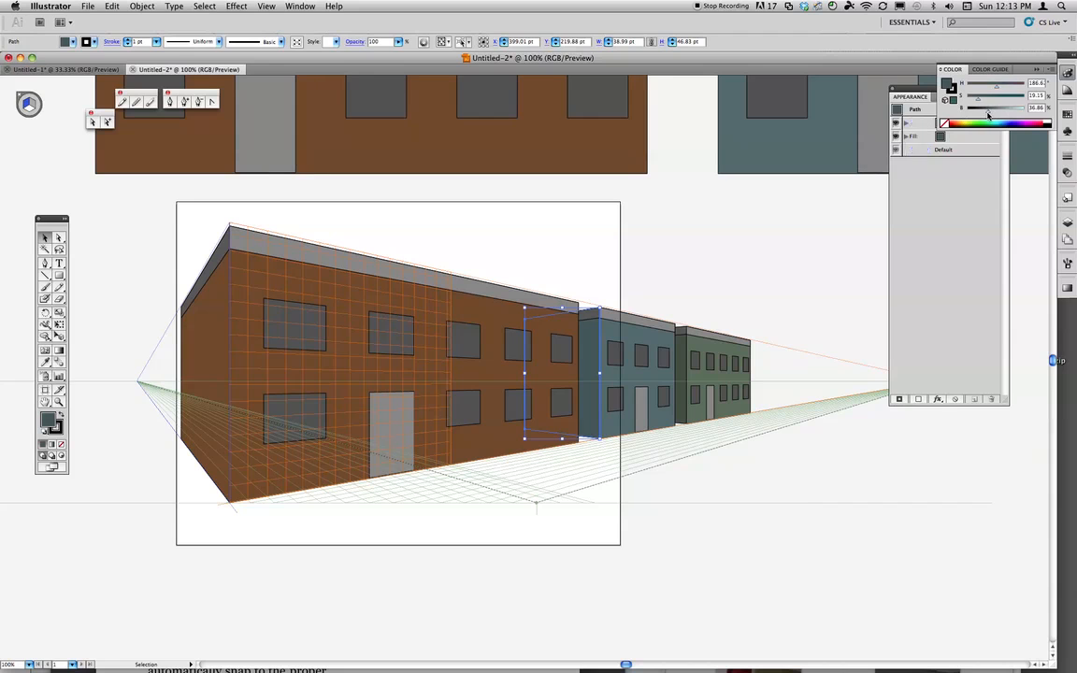
left_click(190, 342)
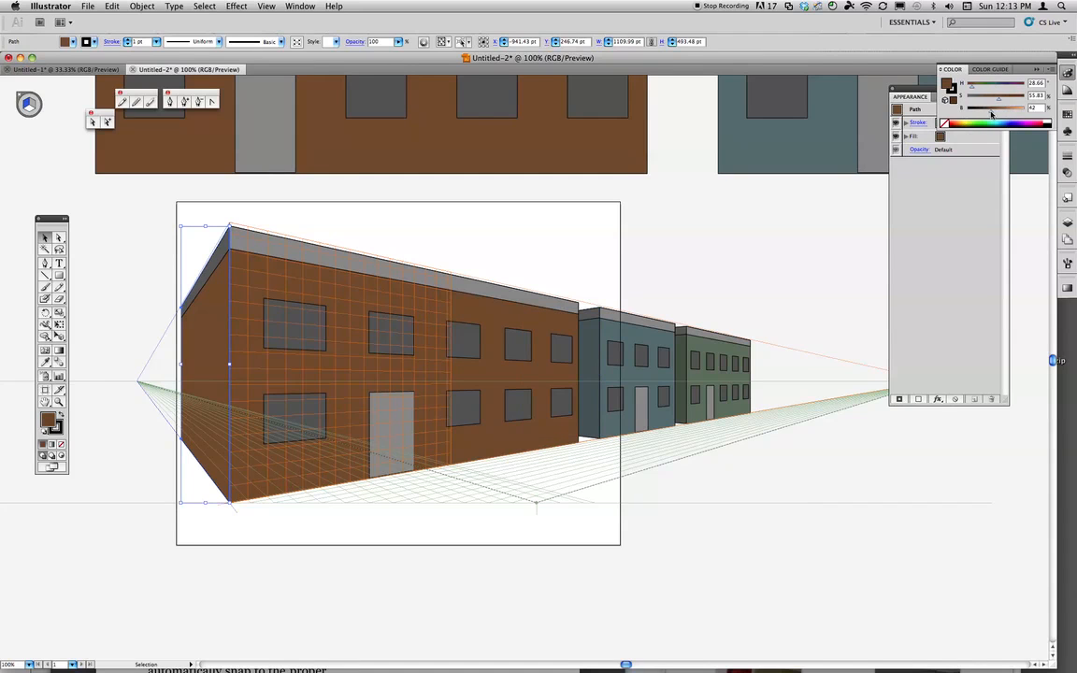
left_click_drag(996, 112, 988, 114)
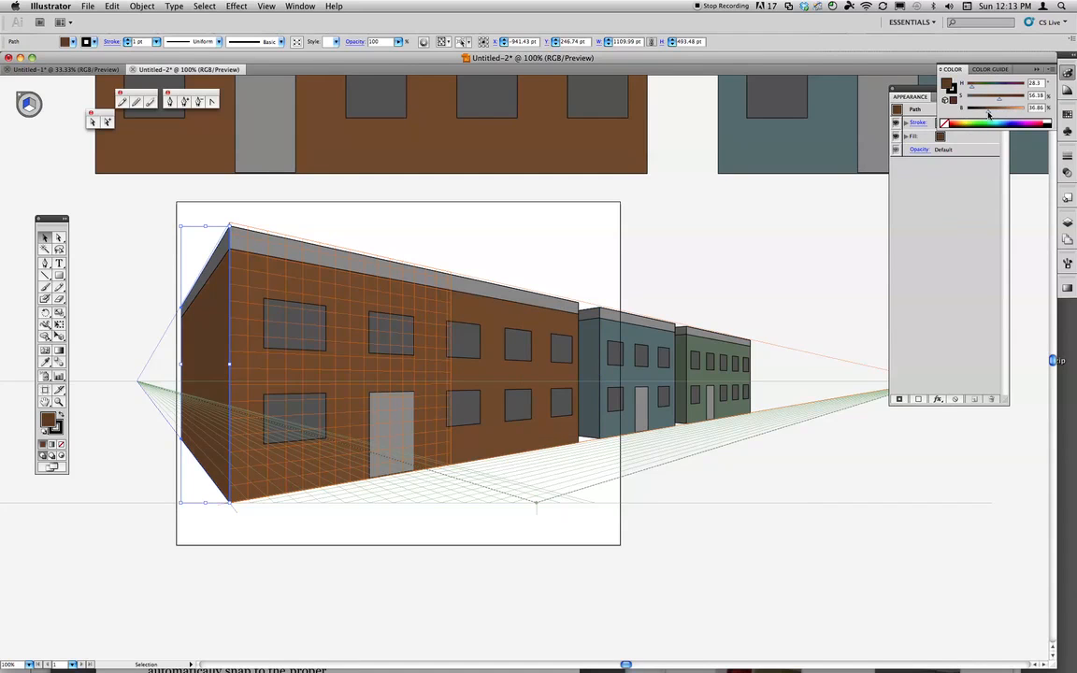
left_click(800, 245)
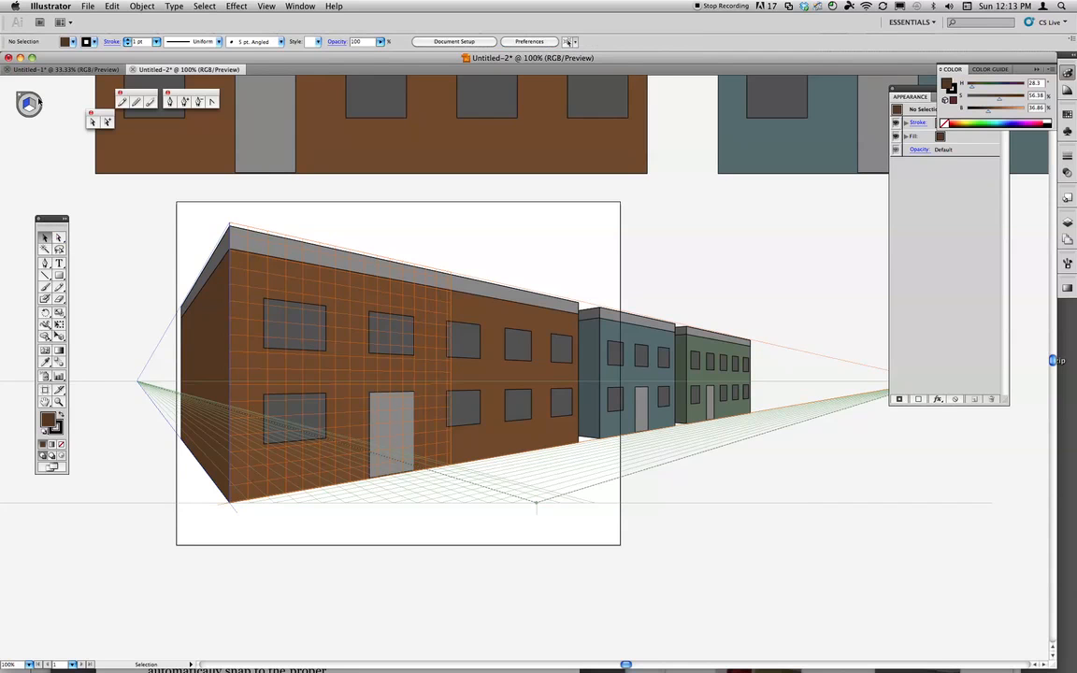
Deactivate the perspective grid's active plane and hide the perspective grid.
left_click(58, 335)
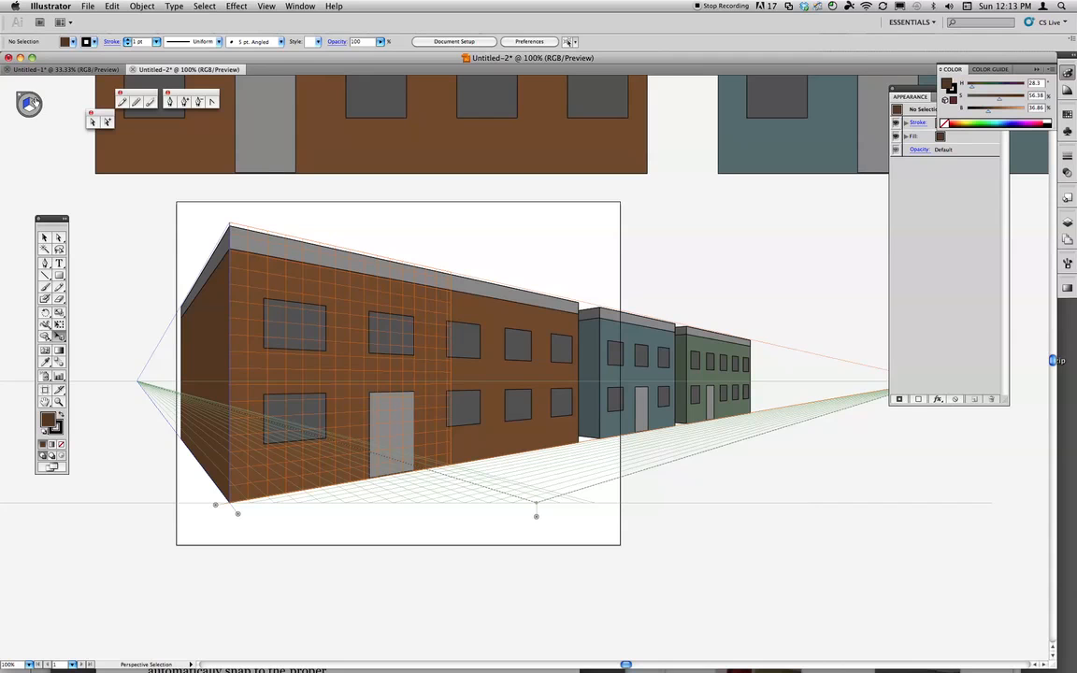
left_click(34, 99)
key("v")
left_click(266, 5)
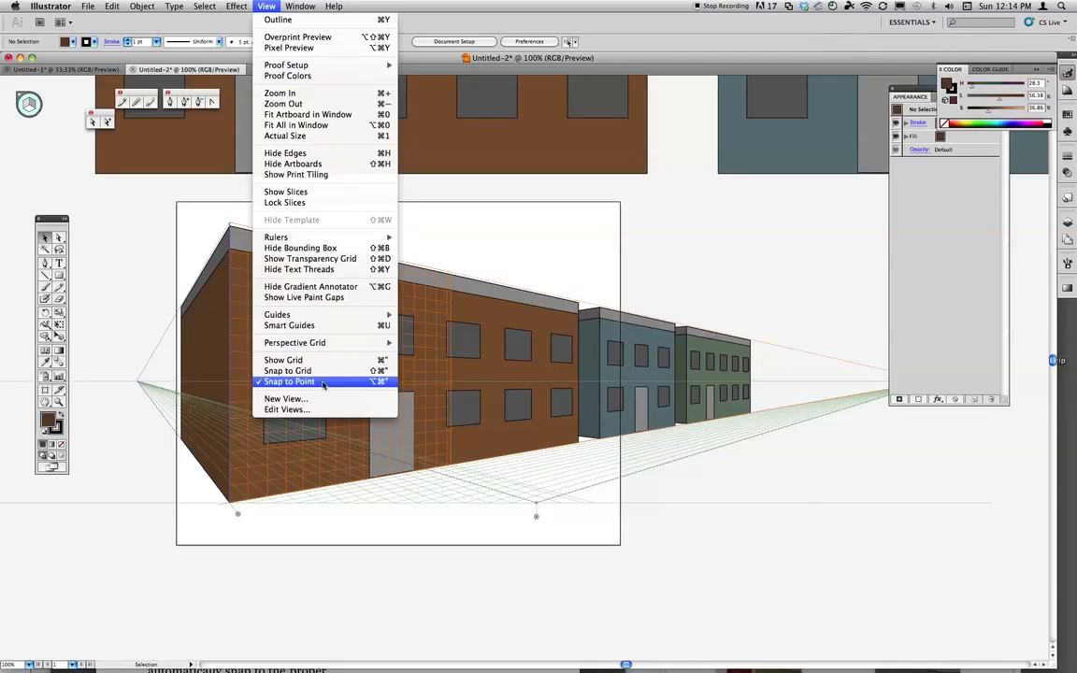
mouse_move(386, 342)
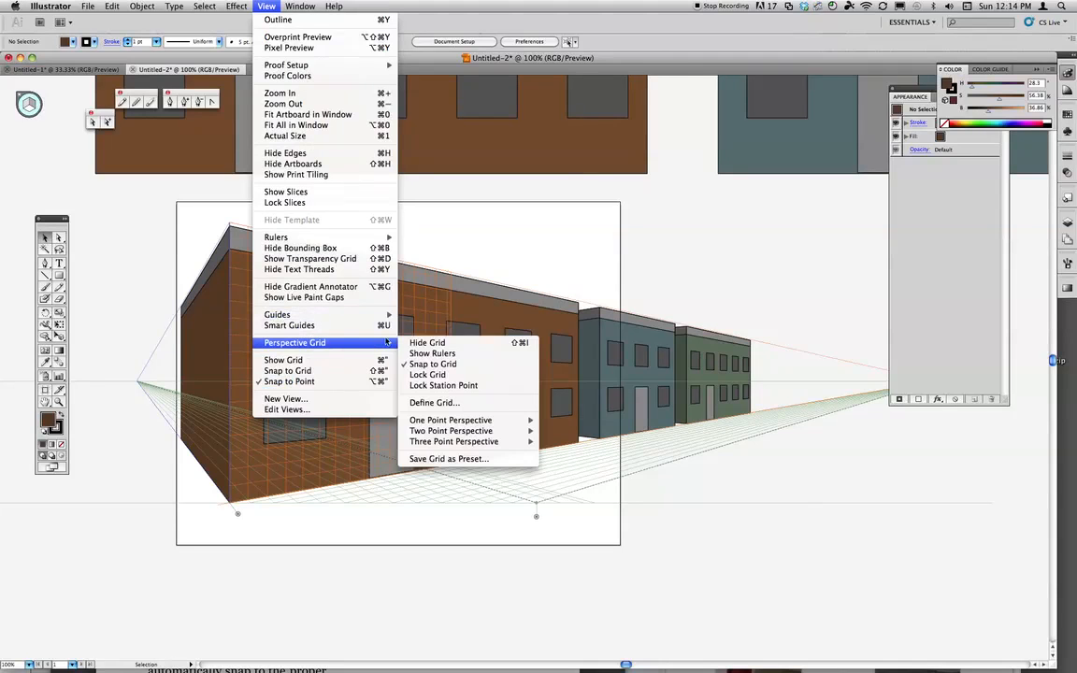
left_click(449, 343)
Enlarge the artboard to about 15.83 by 8.64 in so it surrounds all three perspective buildings with margins, and leave artboard editing.
key("super+minus")
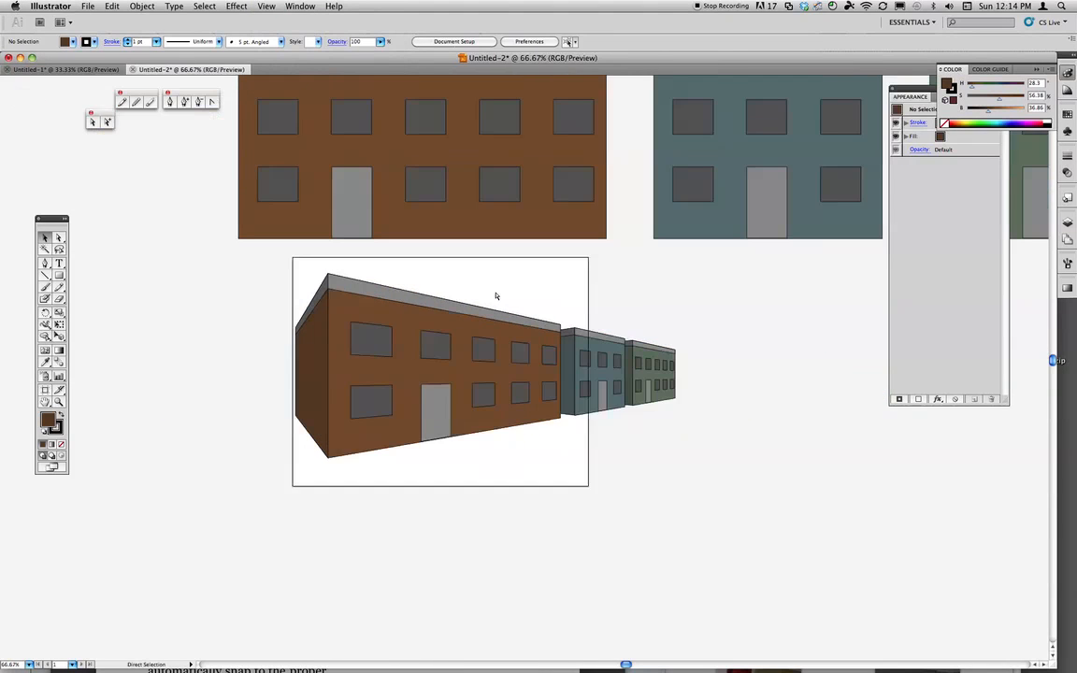
left_click_drag(263, 268, 678, 474)
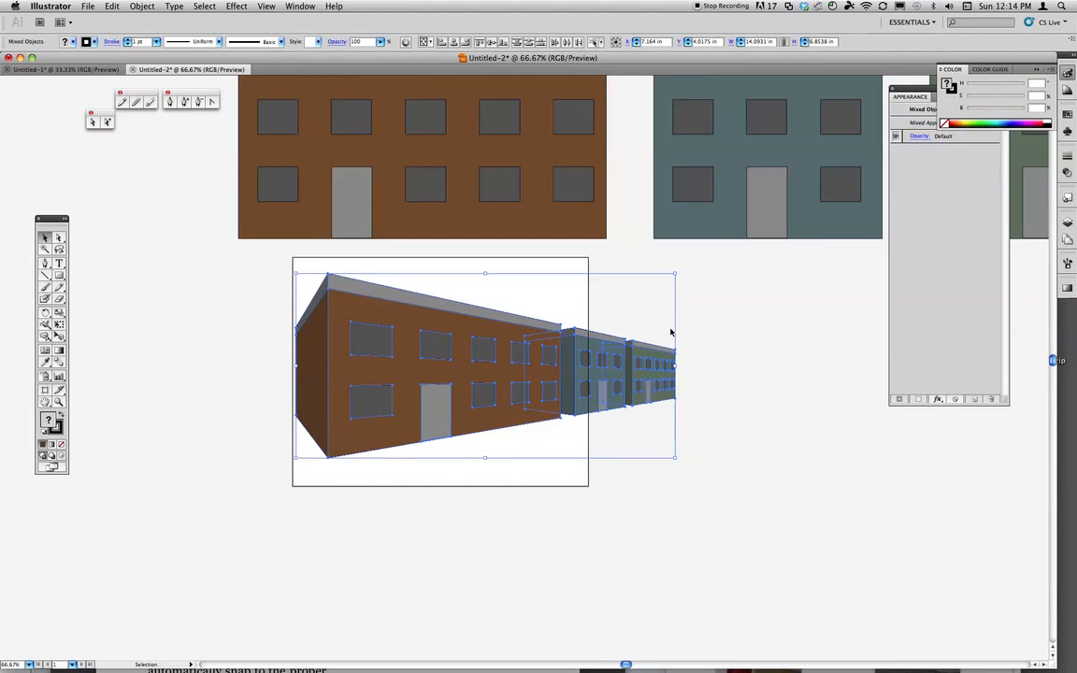
left_click(704, 349)
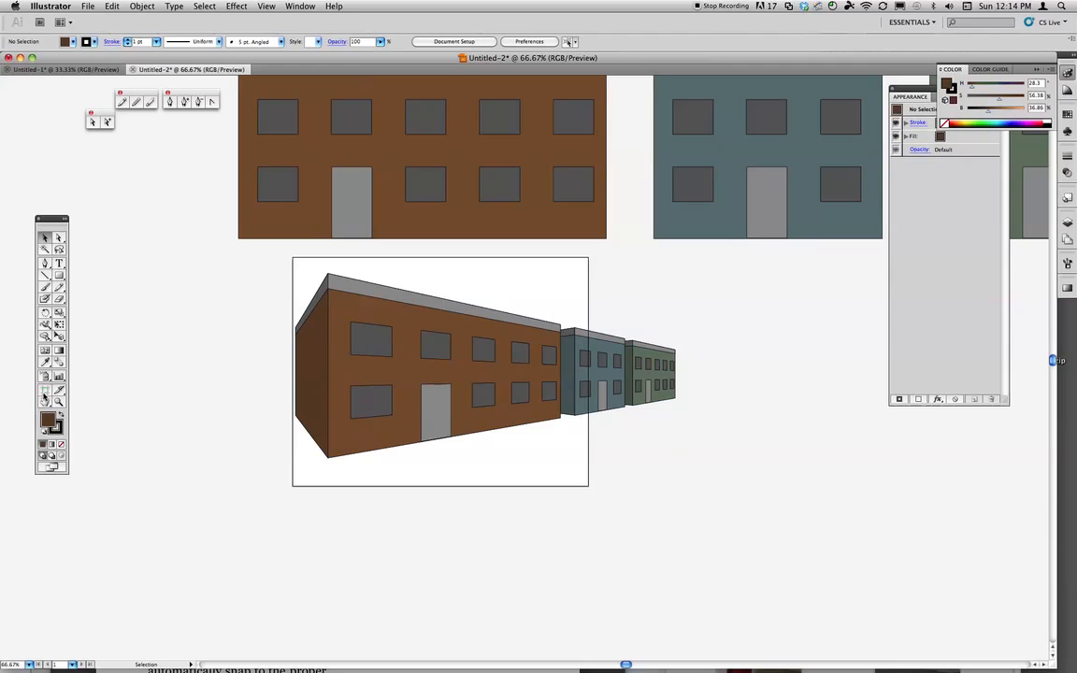
left_click(44, 389)
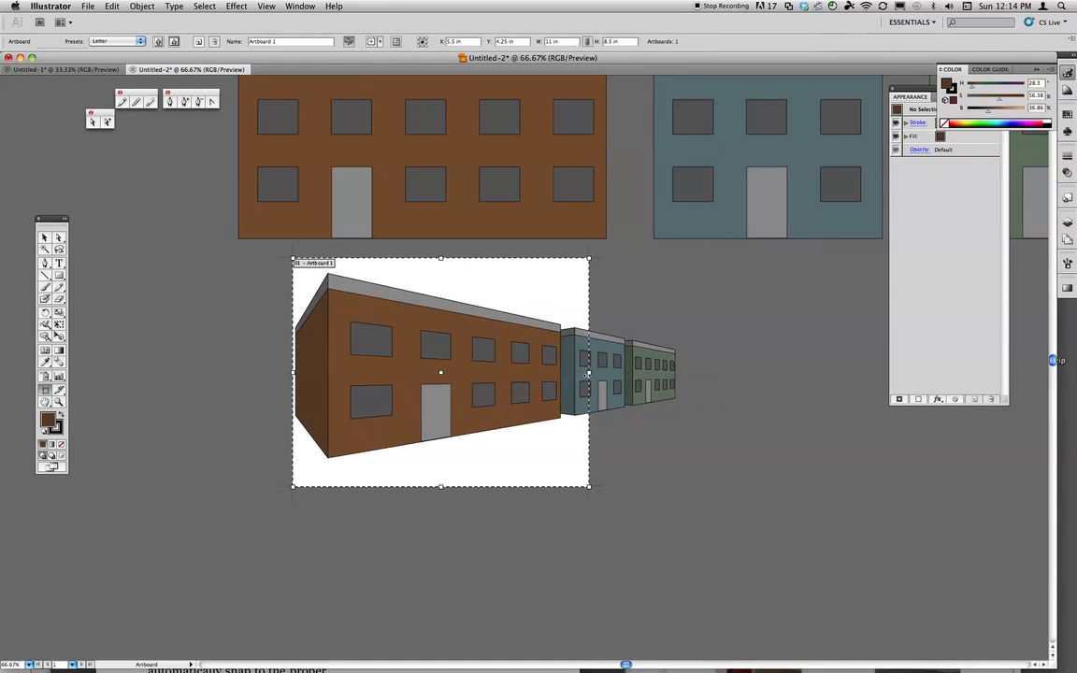
left_click_drag(588, 373, 694, 373)
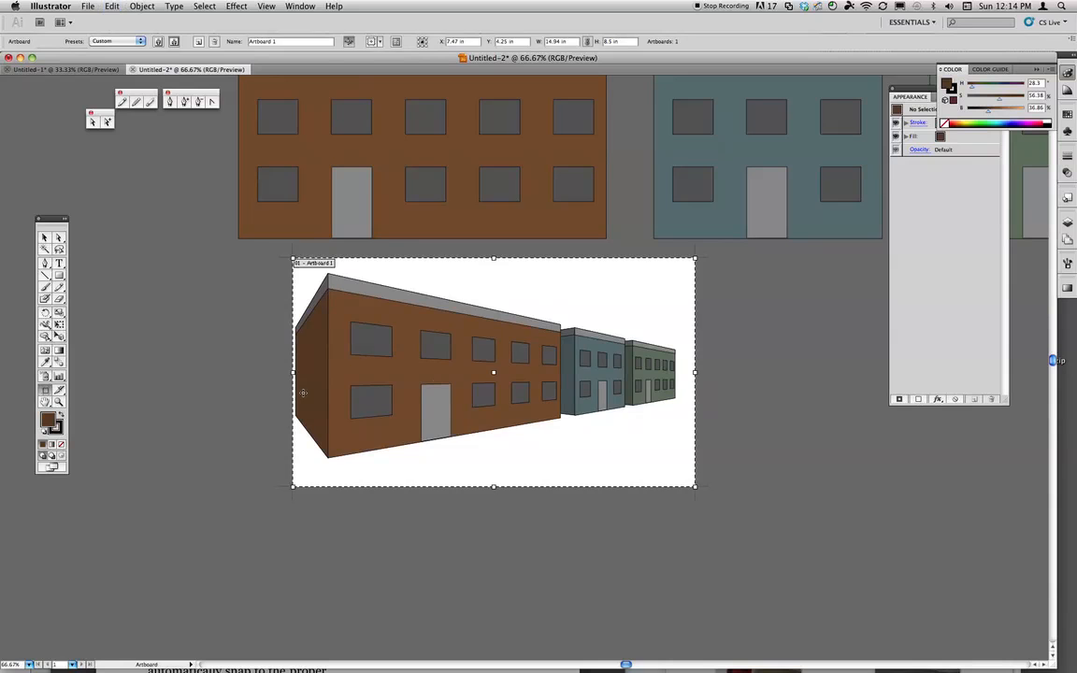
left_click_drag(292, 337, 271, 337)
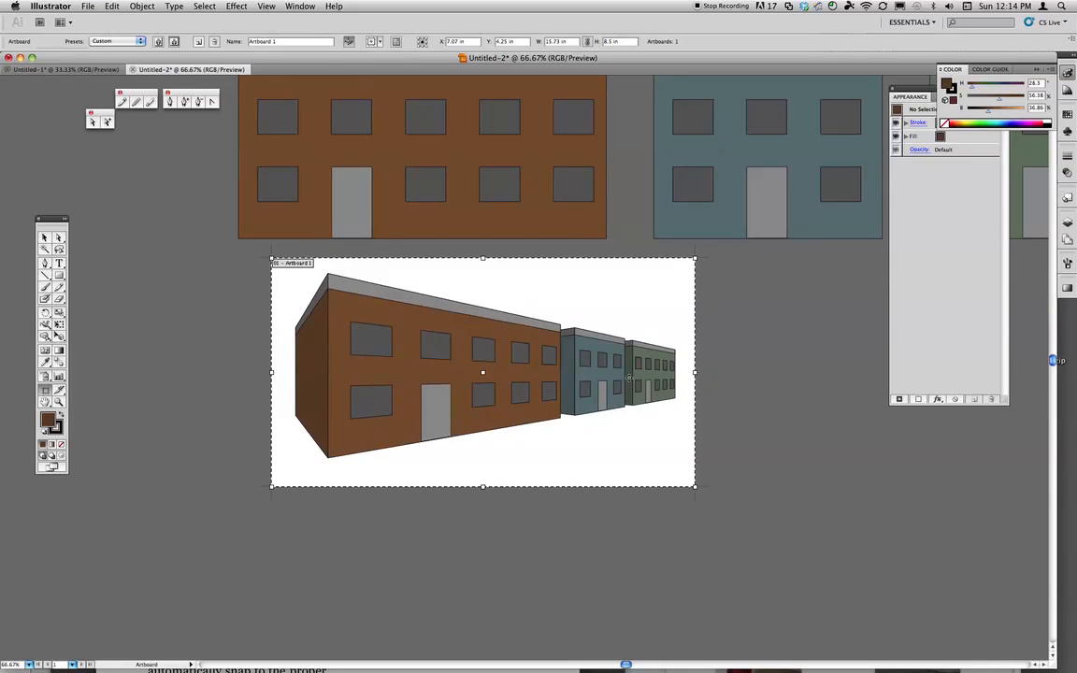
left_click_drag(695, 372, 697, 373)
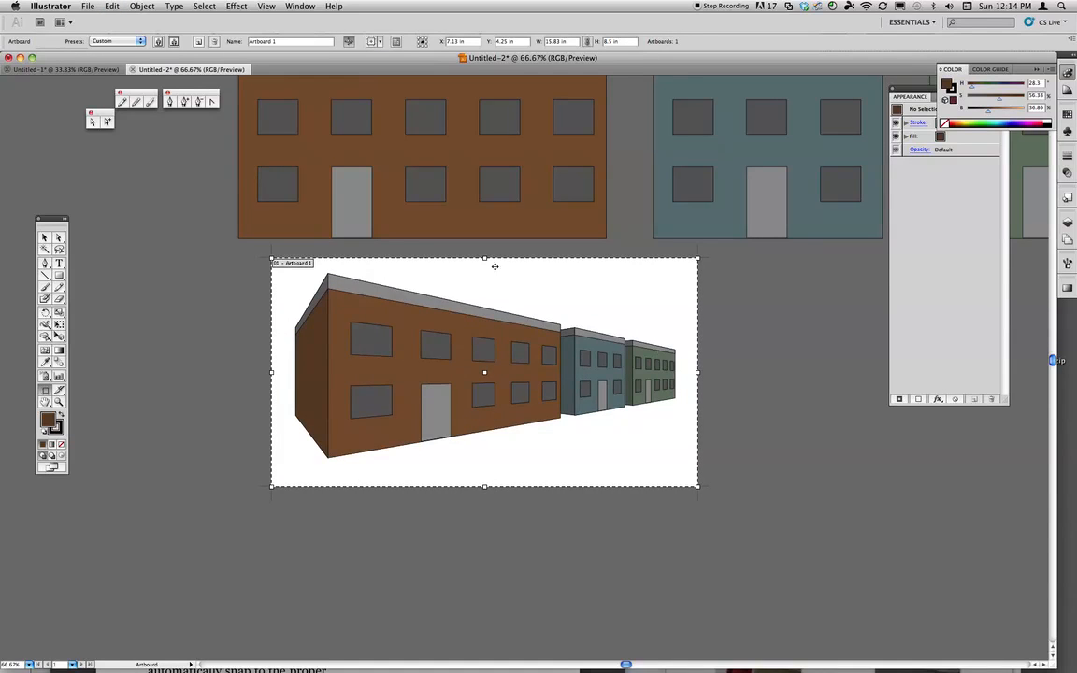
left_click_drag(484, 258, 484, 254)
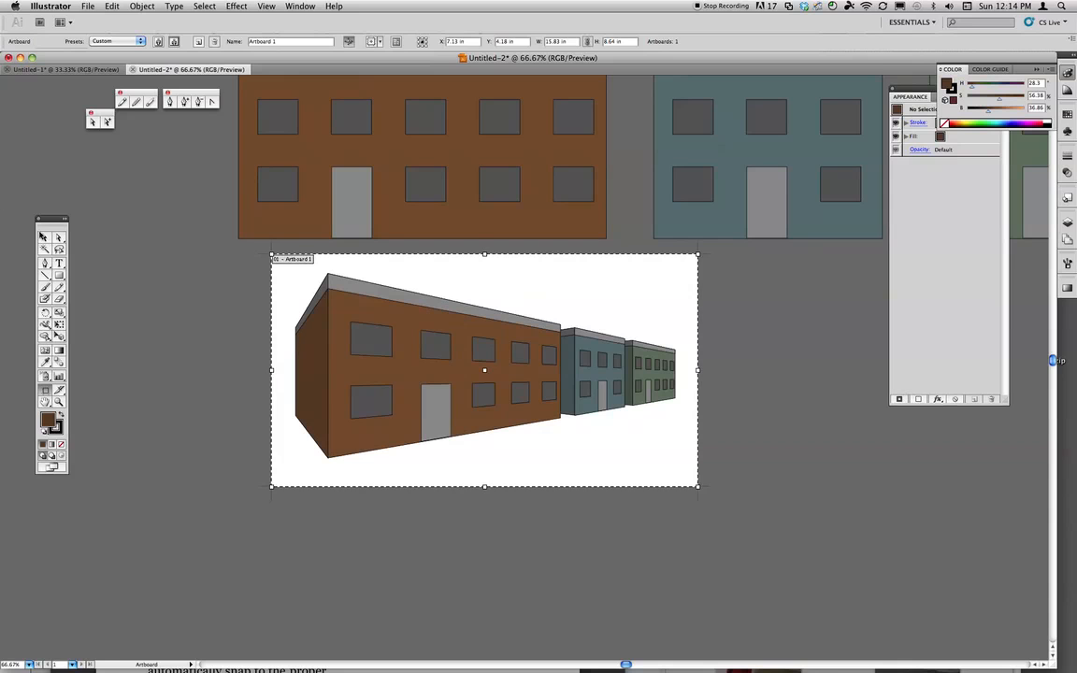
left_click(44, 237)
Delete the three original flat building facades above the artboard, keeping only the perspective buildings.
left_click_drag(487, 305, 404, 412)
key("super+minus")
key("super+minus")
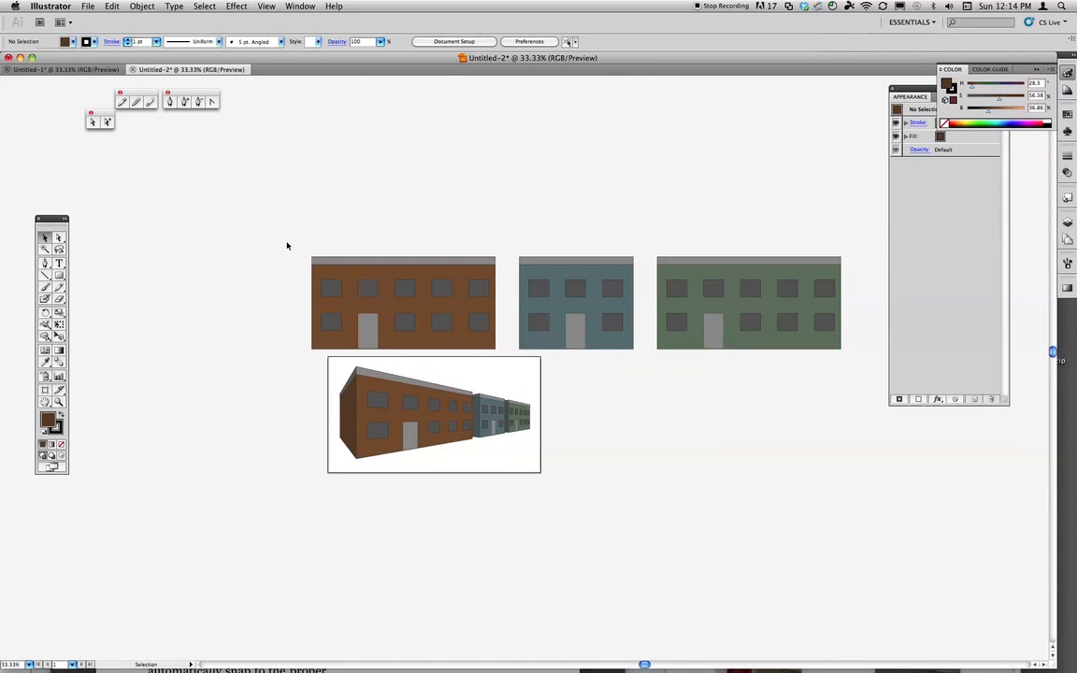
left_click_drag(283, 240, 841, 343)
key("Delete")
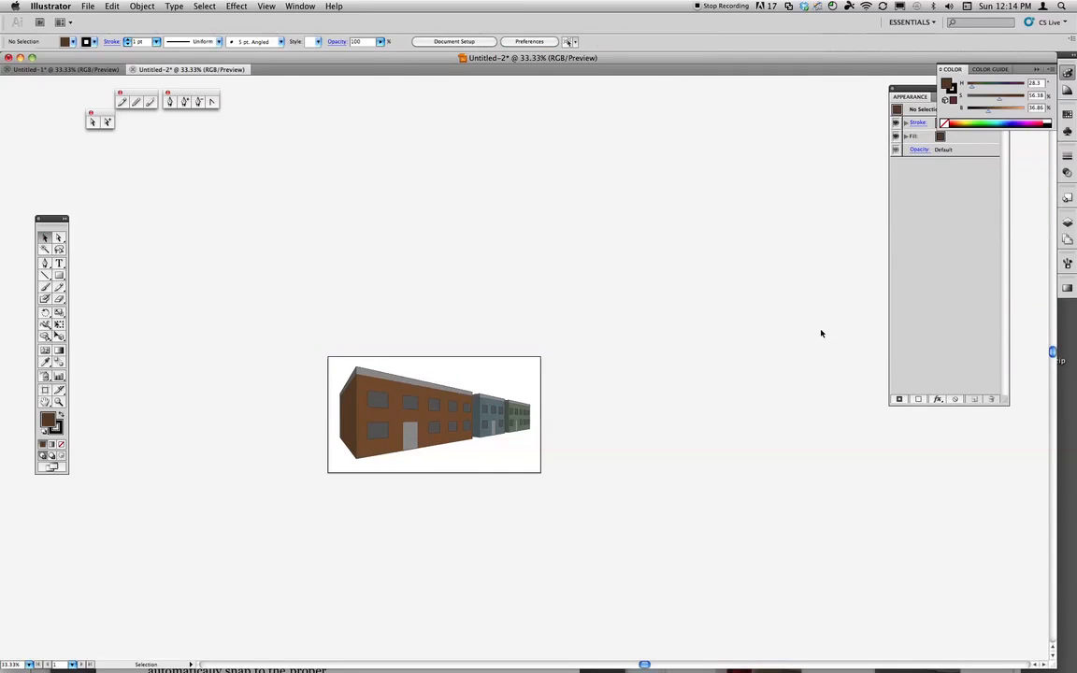
key("super+plus")
key("super+plus")
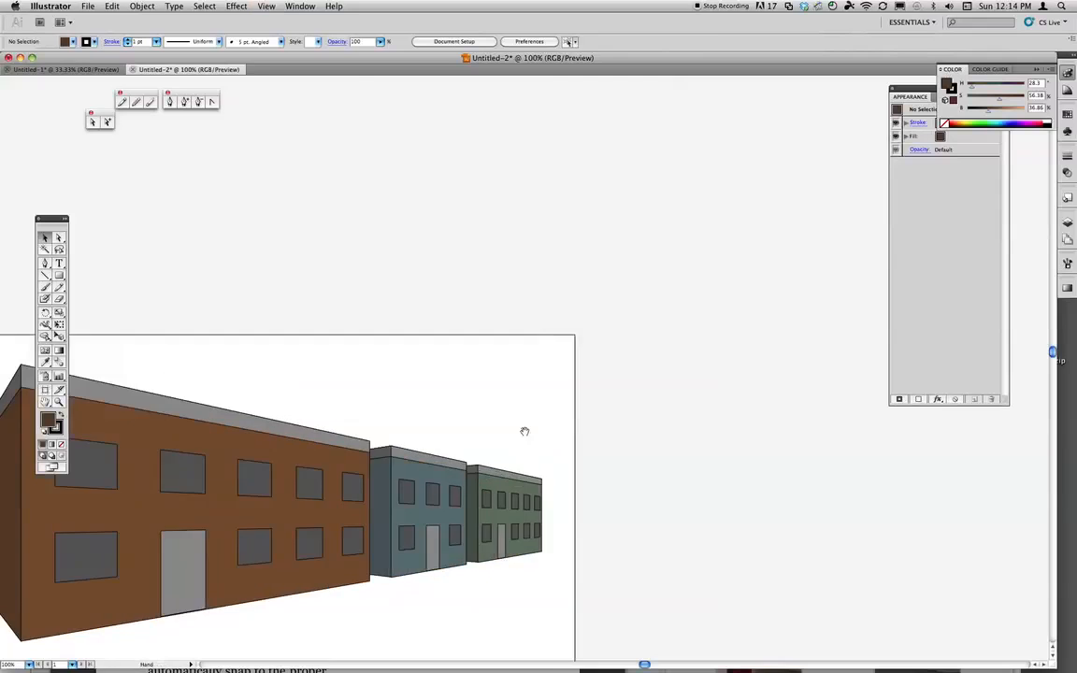
left_click_drag(523, 433, 723, 245)
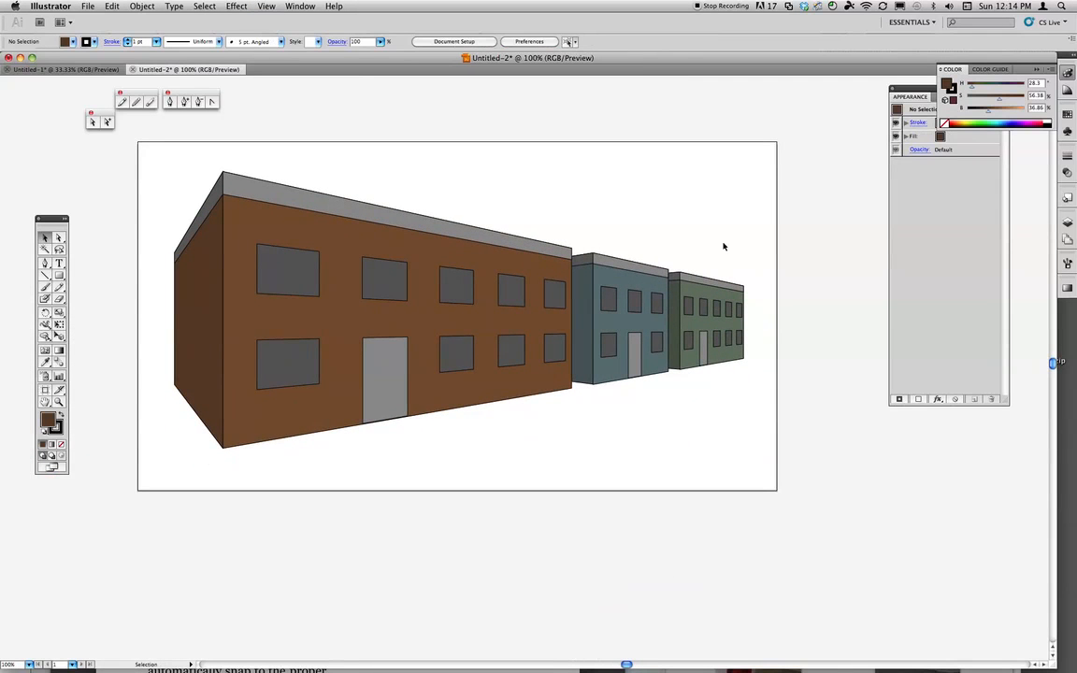